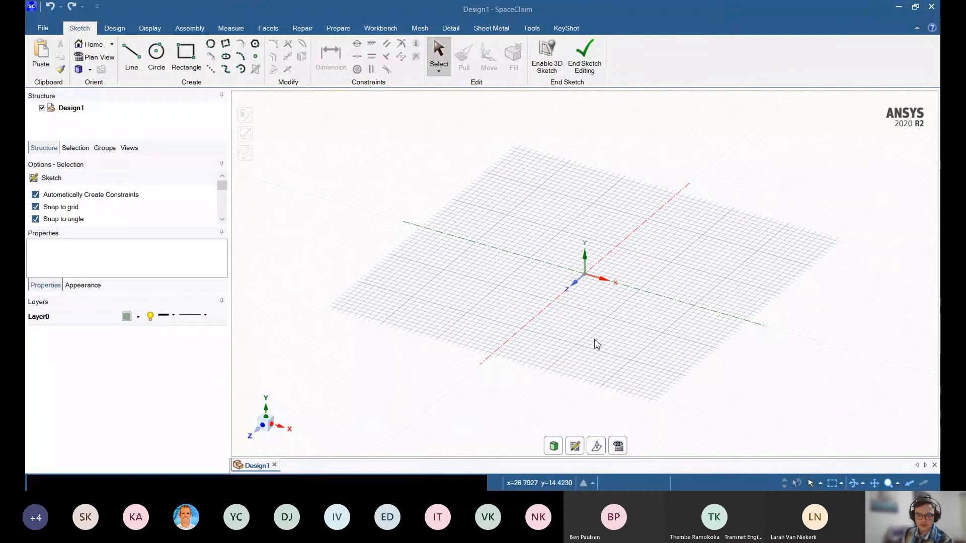
Step: Sketch a rectangle 2300 mm long and 170 mm high with its first corner at the origin
left_click(123, 33)
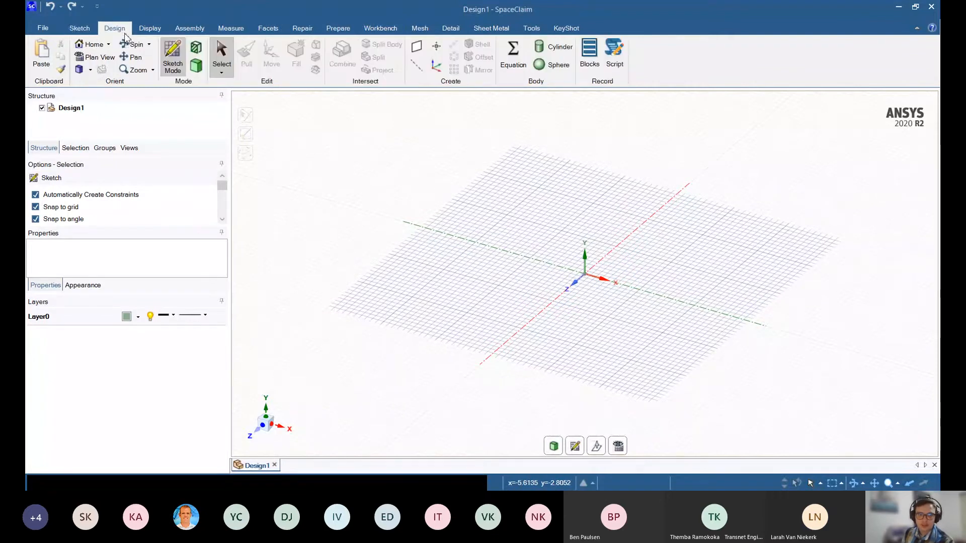
left_click(80, 29)
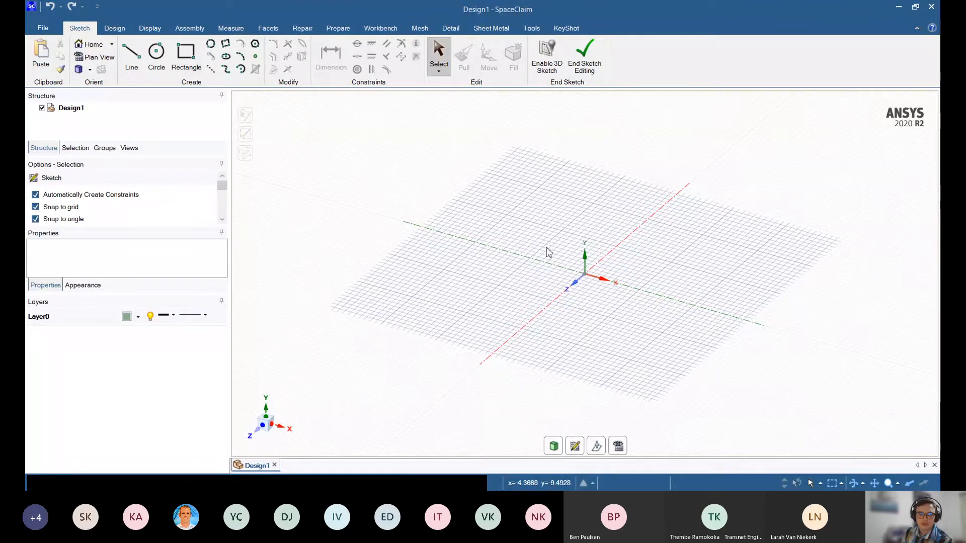
left_click(184, 57)
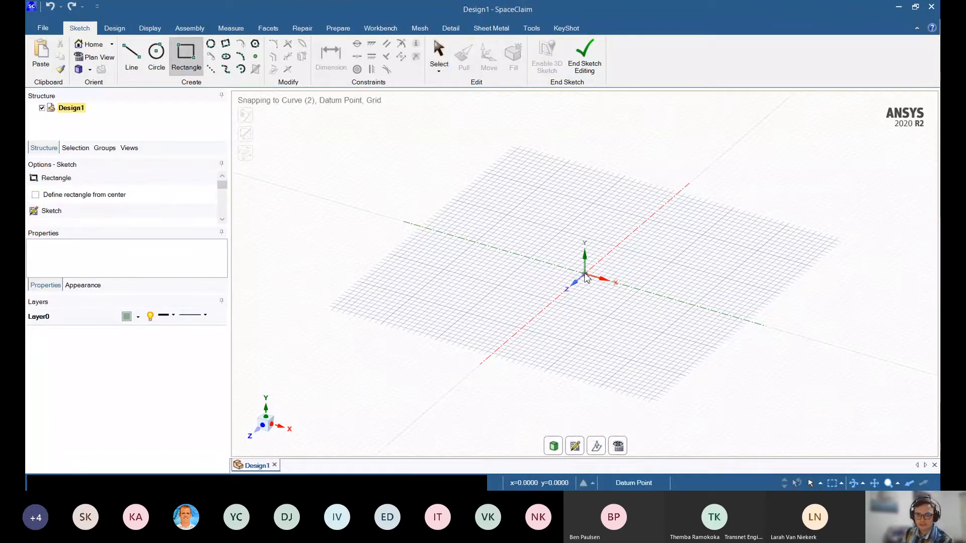
left_click(585, 275)
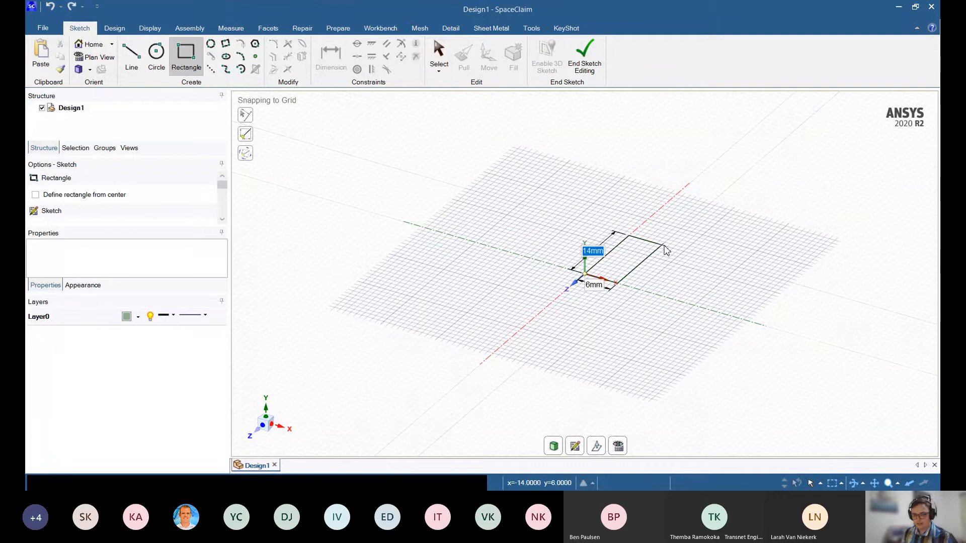
key("v")
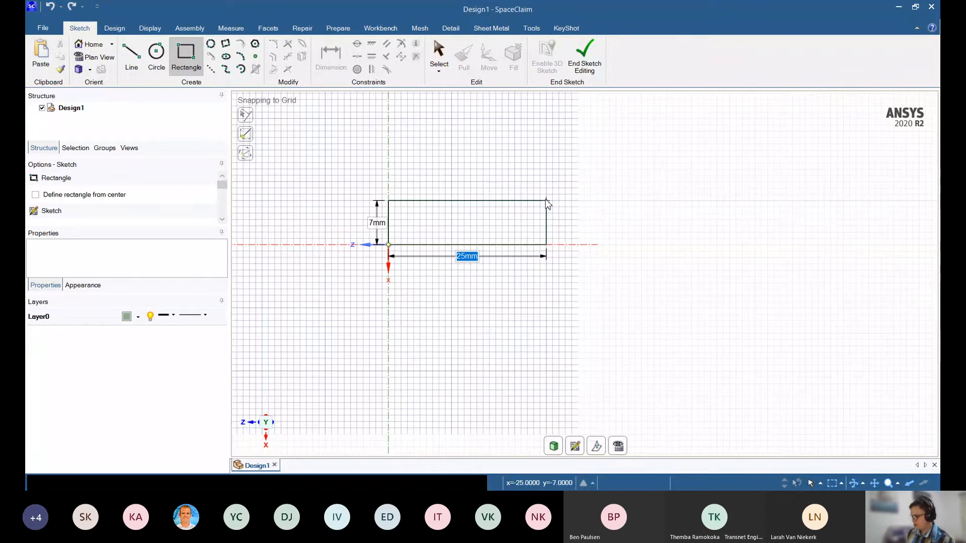
type("2300")
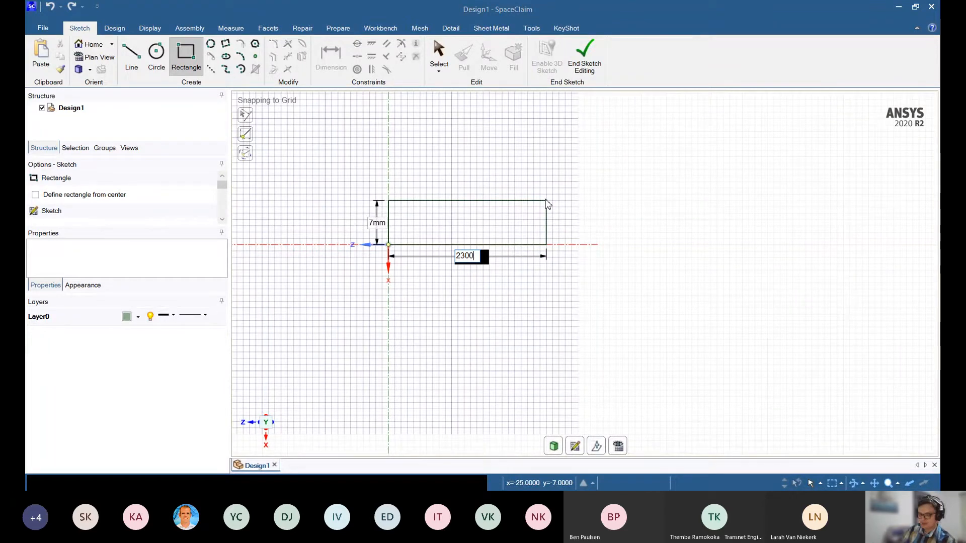
key("Tab")
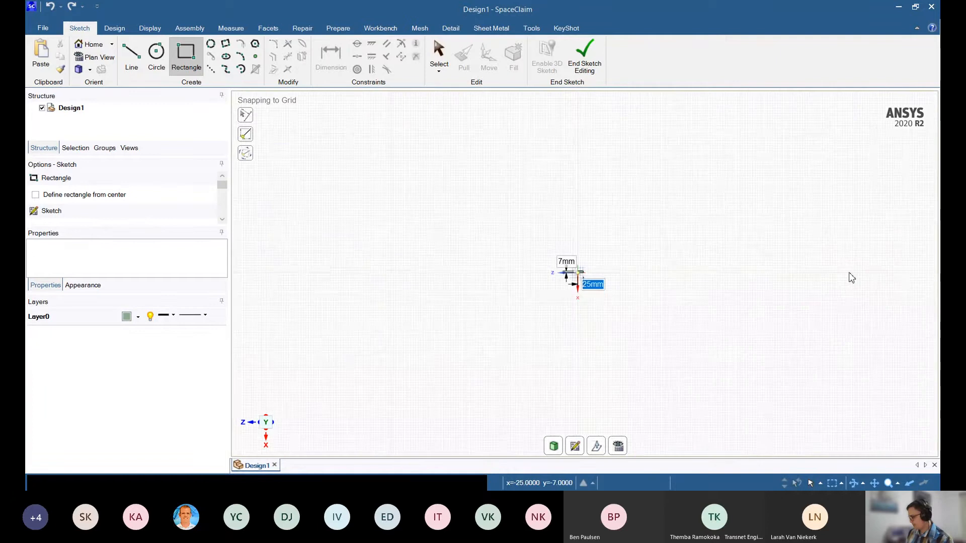
type("170")
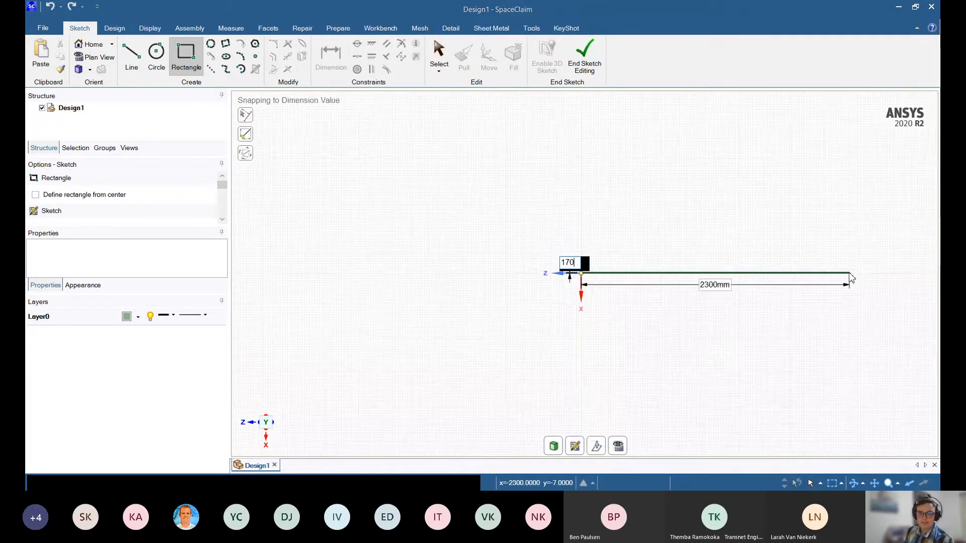
key("Return")
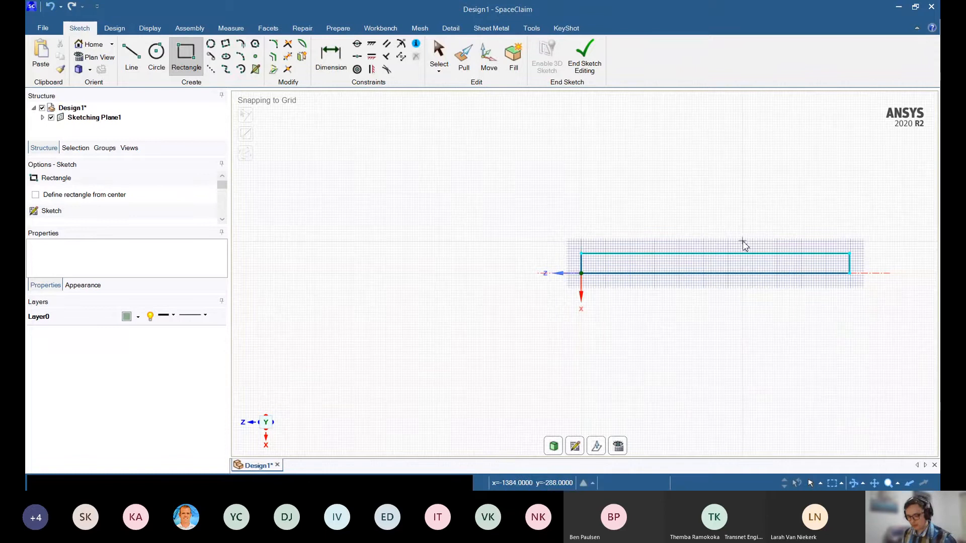
Step: Show the constraint symbols on the sketched rectangle and leave the Rectangle tool
middle_click_drag(744, 244, 548, 228, "ctrl")
scroll(521, 245, "down", 3)
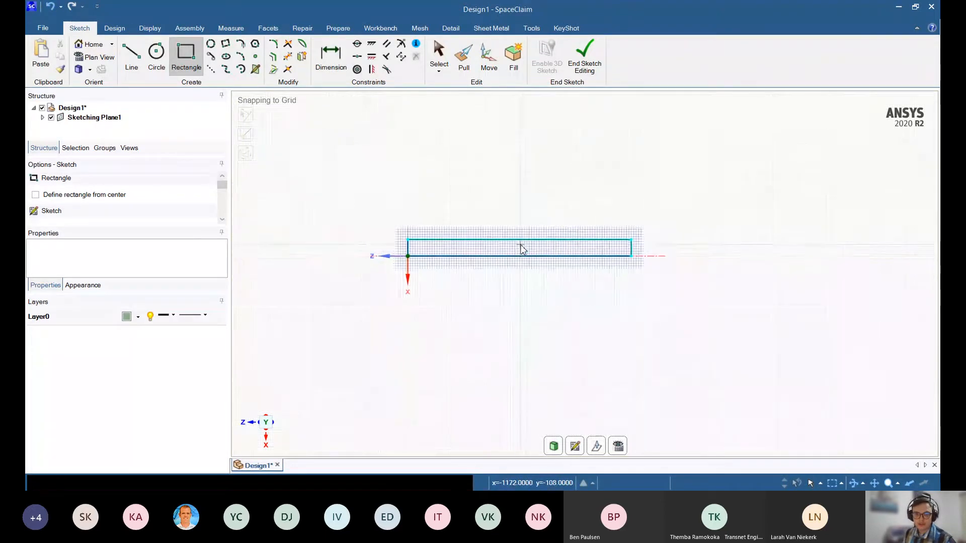
scroll(521, 245, "up", 2)
scroll(521, 247, "up", 4)
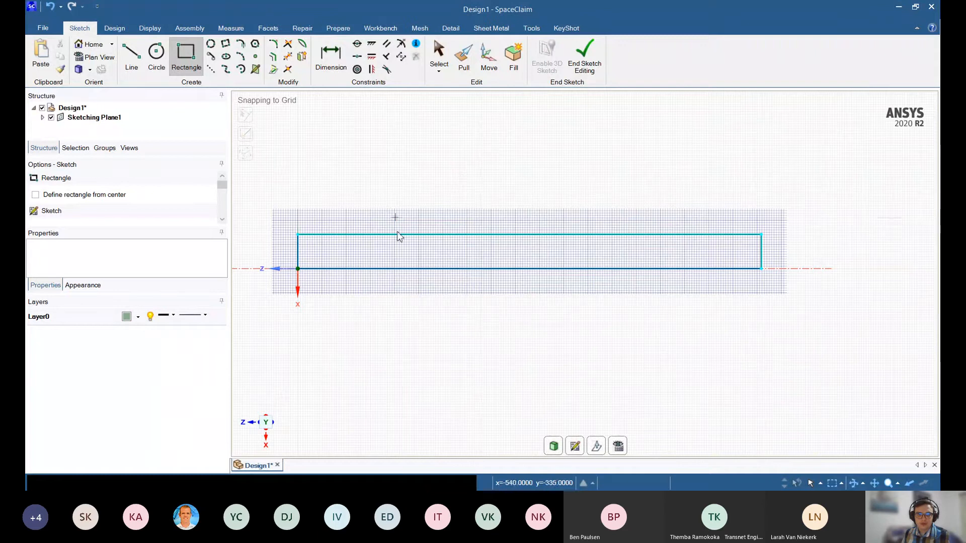
left_click(416, 49)
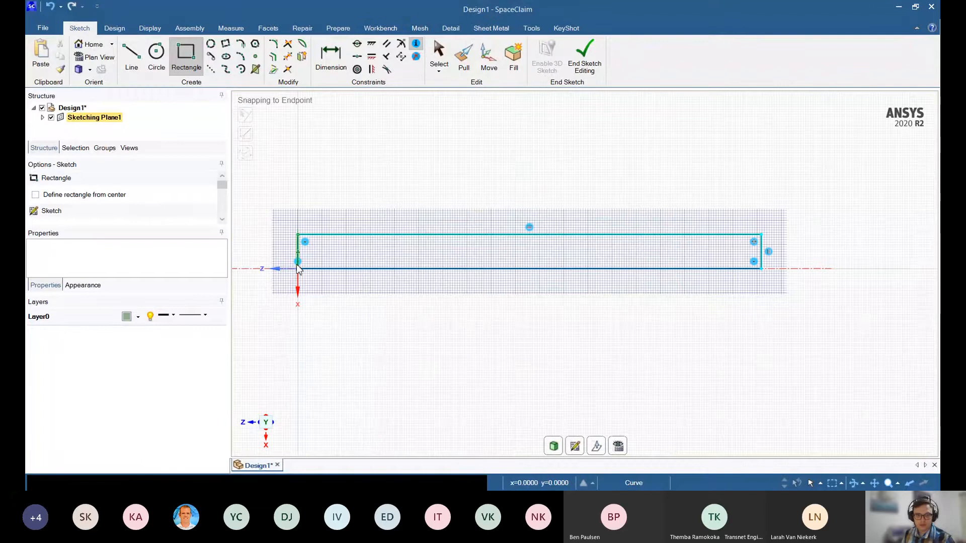
key("Escape")
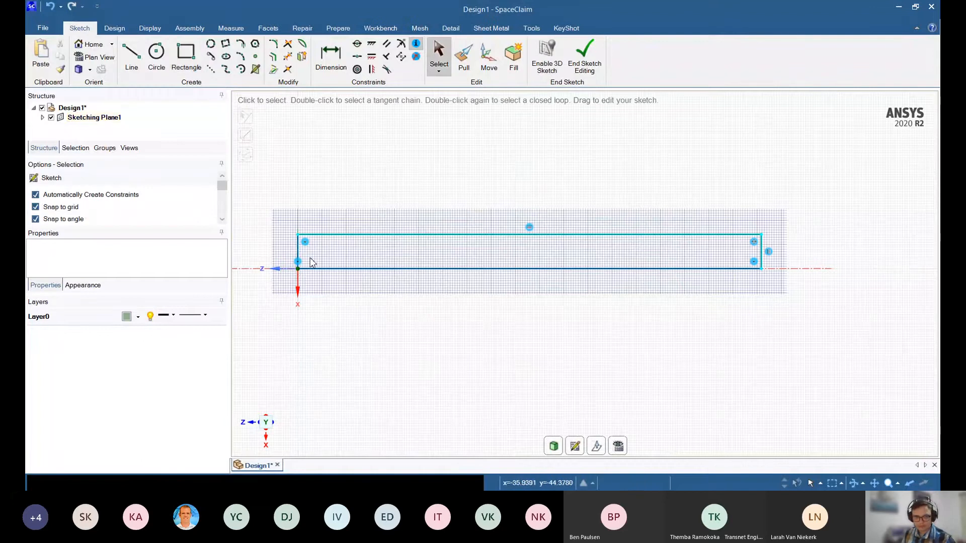
middle_click_drag(310, 262, 376, 229, "shift")
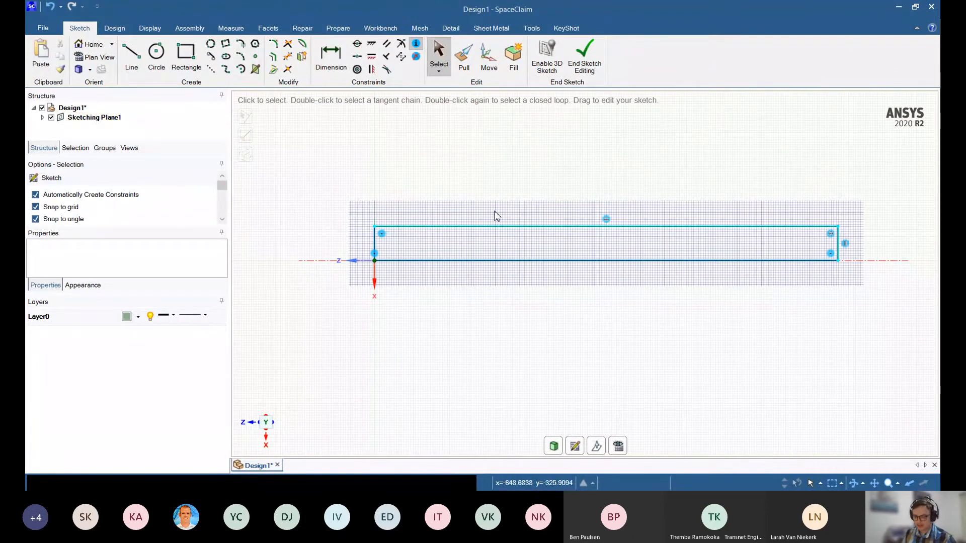
middle_click_drag(759, 332, 579, 311, "ctrl")
scroll(634, 302, "down", 3)
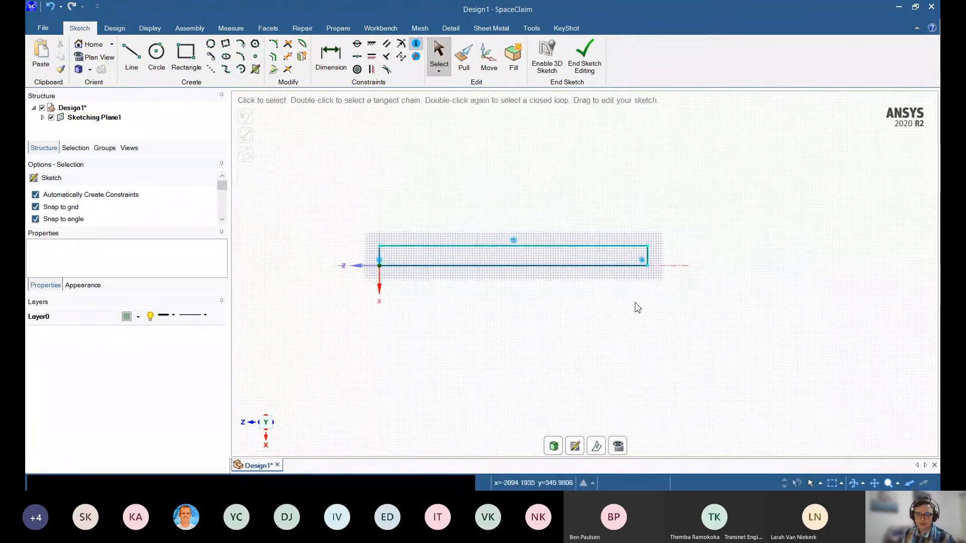
middle_click_drag(645, 304, 563, 301, "ctrl")
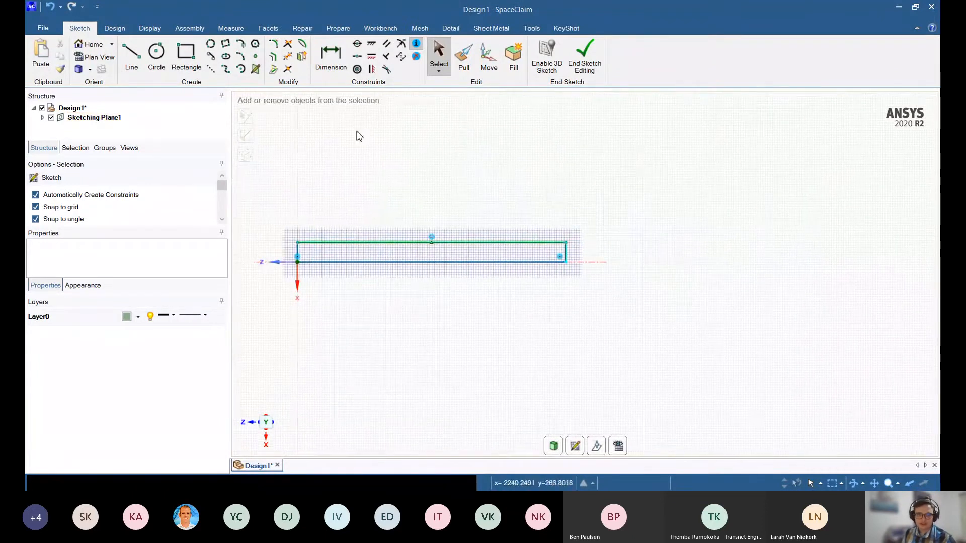
left_click(225, 45)
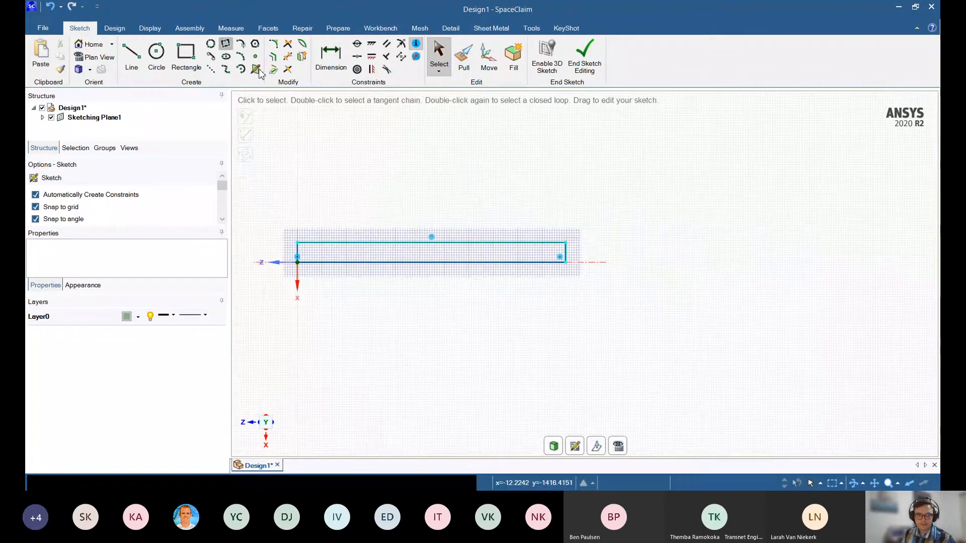
left_click(186, 58)
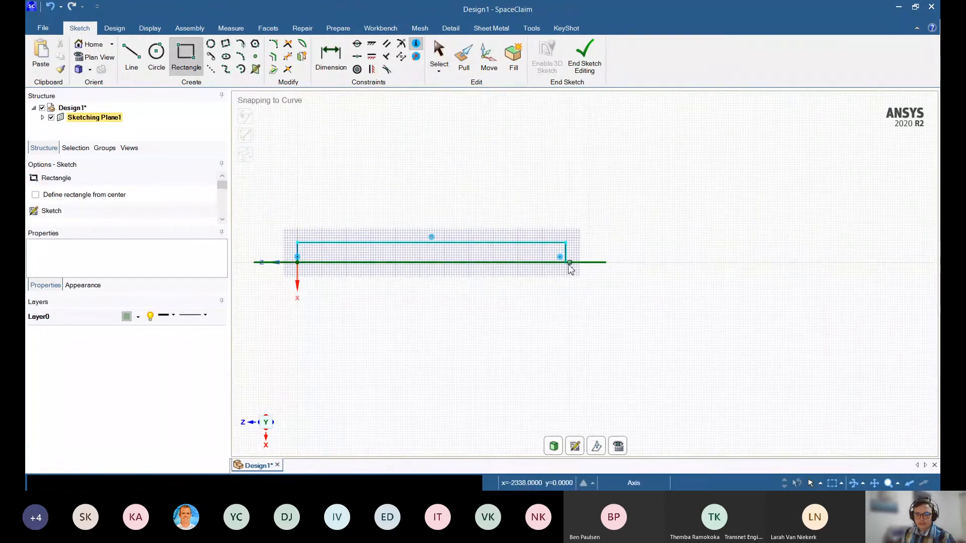
left_click(565, 262)
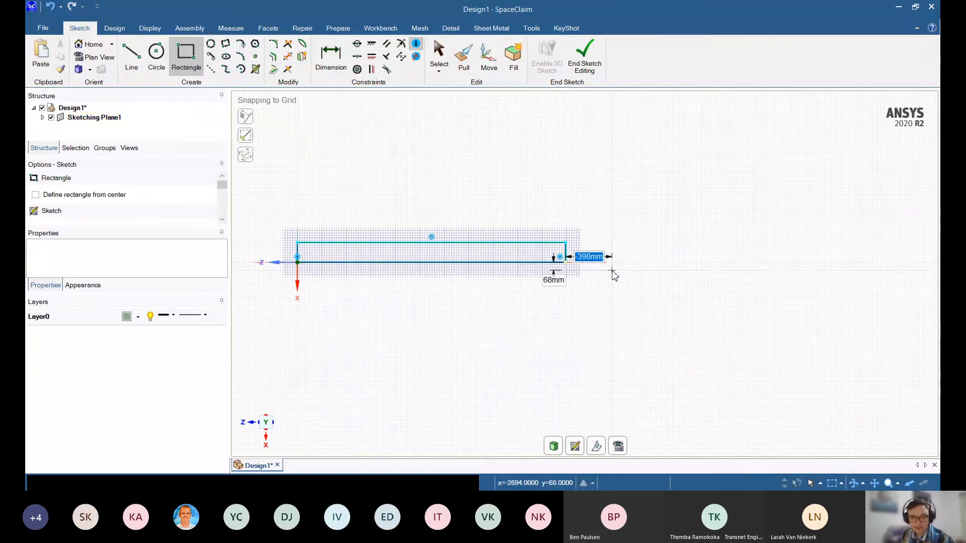
key("BackSpace")
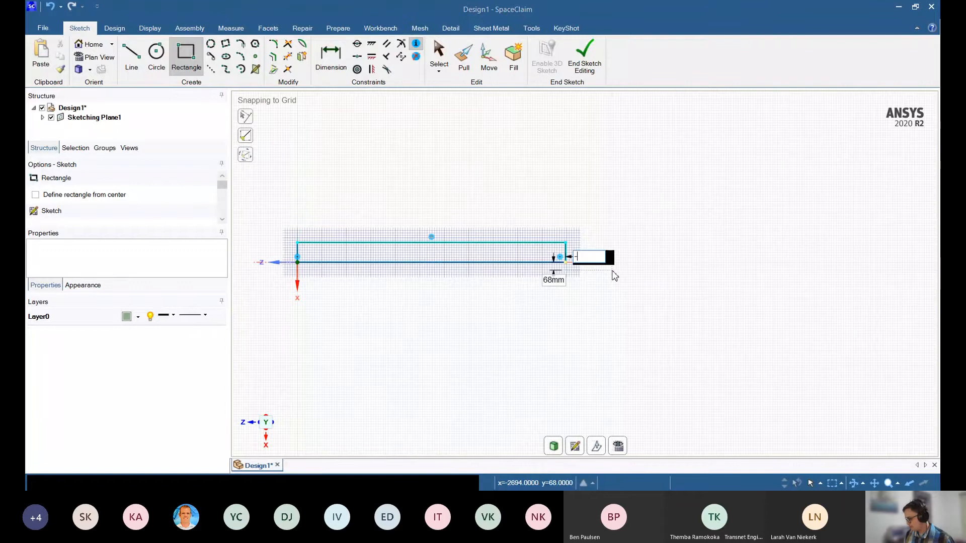
type("-500")
key("Return")
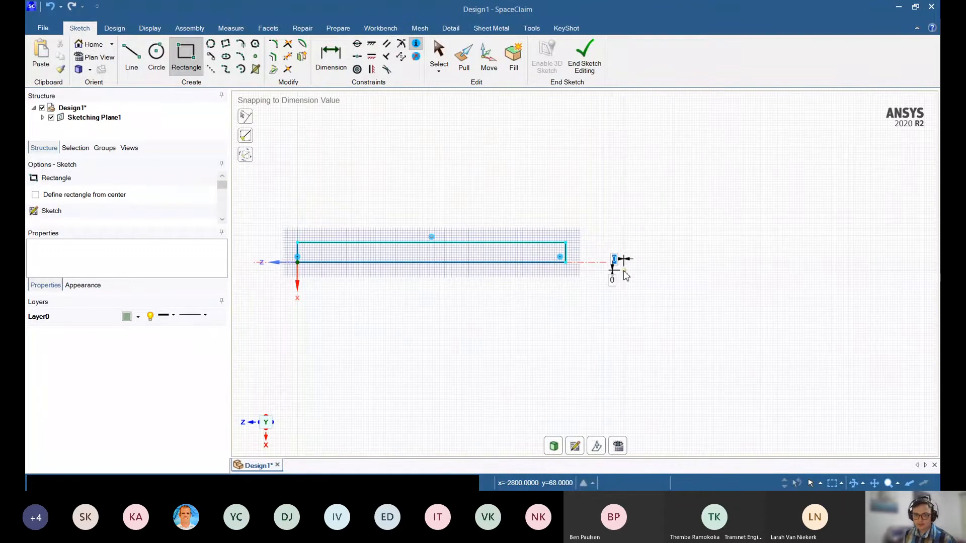
key("Escape")
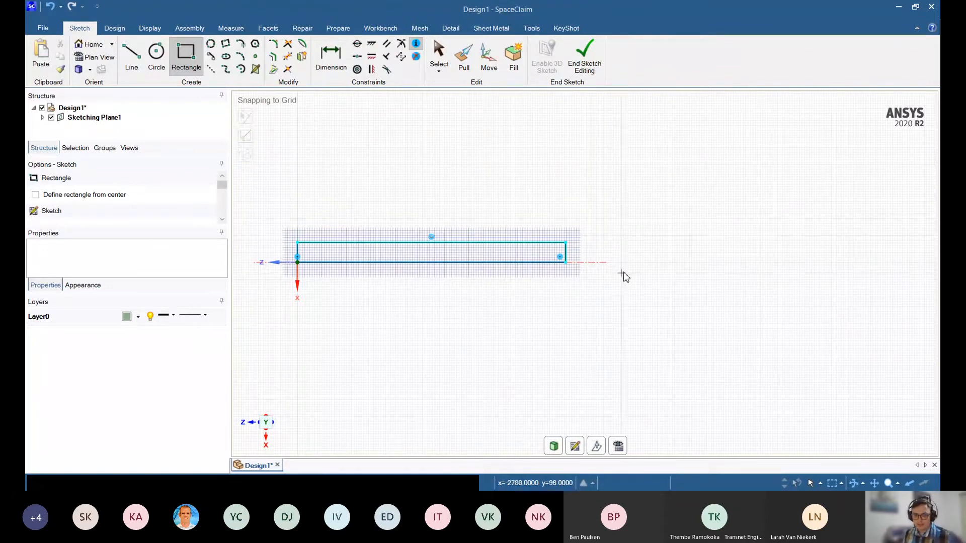
Step: Sketch a second rectangle 9000 mm long and 400 mm high below the axis, starting on the axis 500 mm beyond the first rectangle's end
left_click(569, 262)
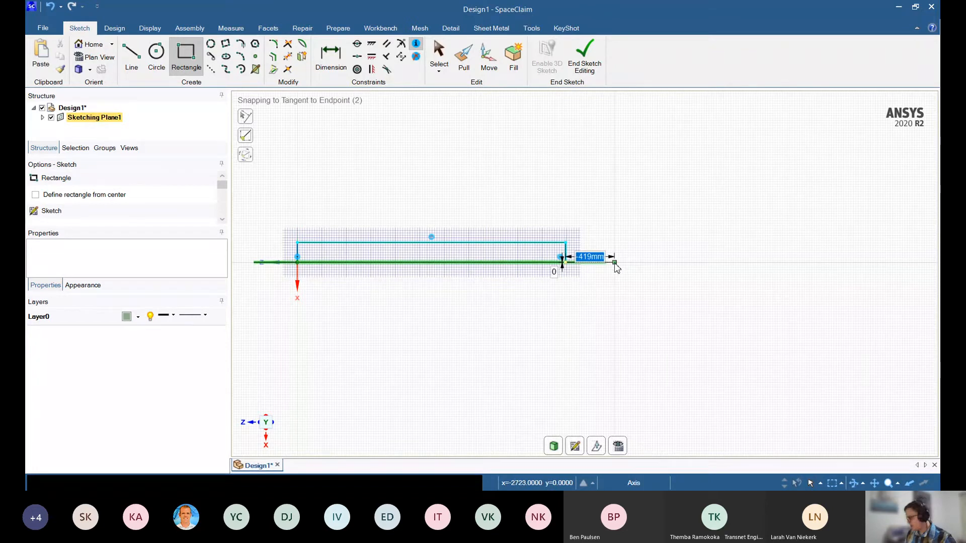
type("-500")
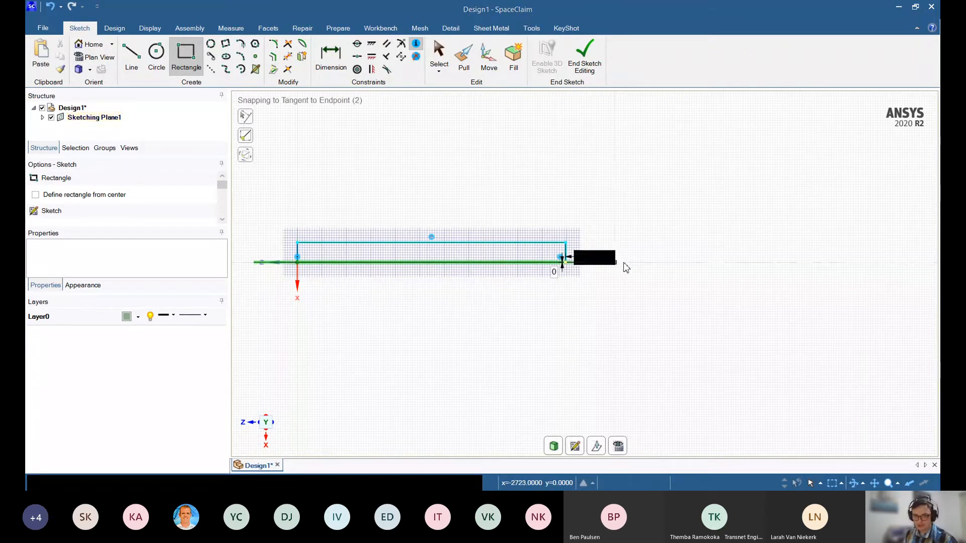
key("Escape")
left_click(623, 261)
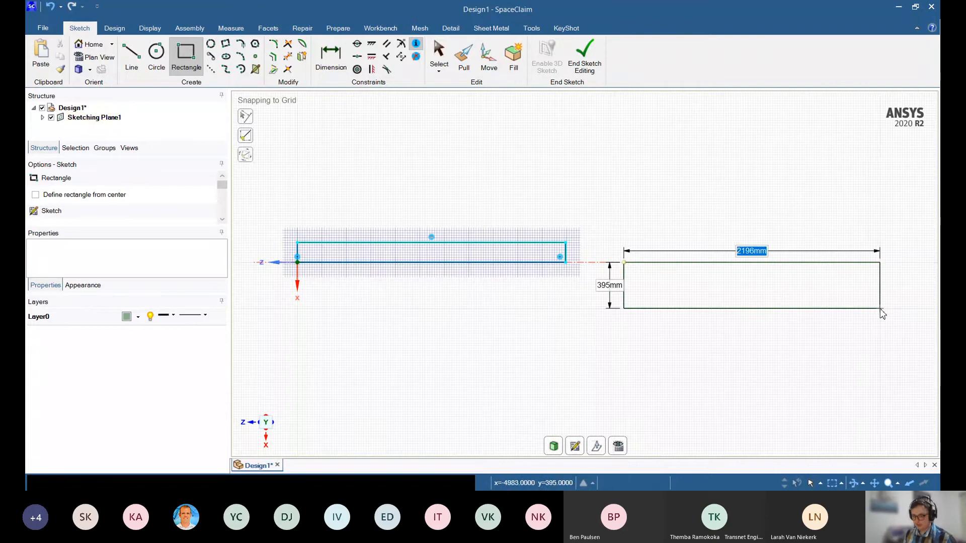
middle_click_drag(879, 309, 719, 303, "ctrl")
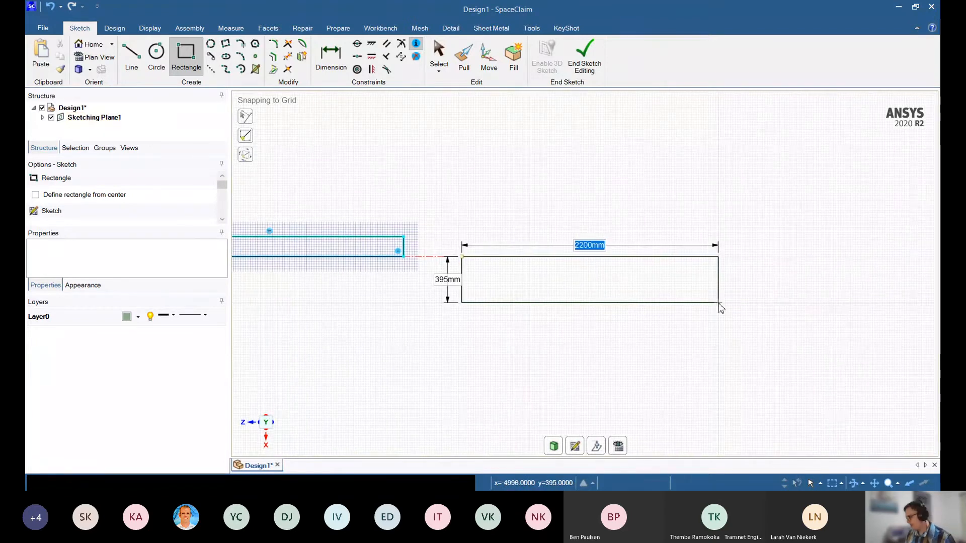
type("9000")
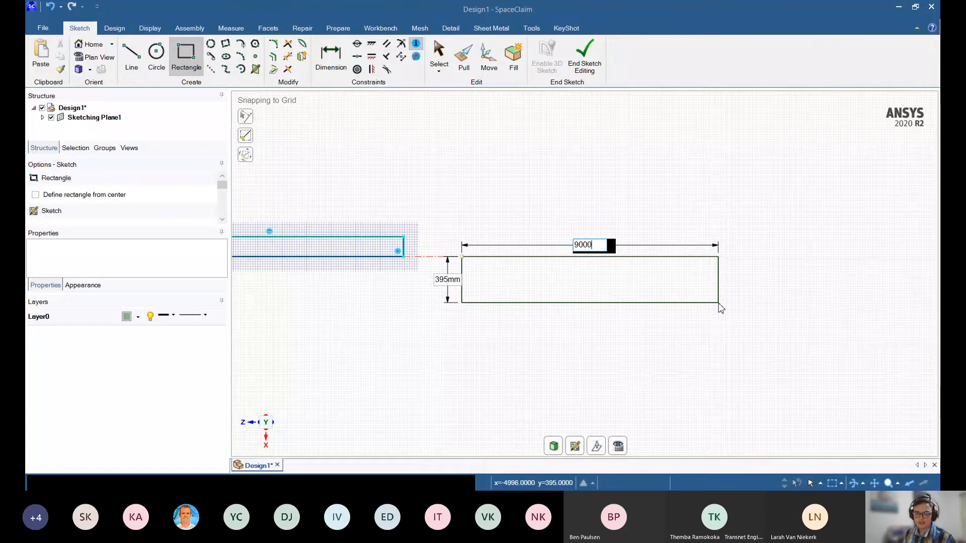
key("Tab")
scroll(720, 309, "down", 3)
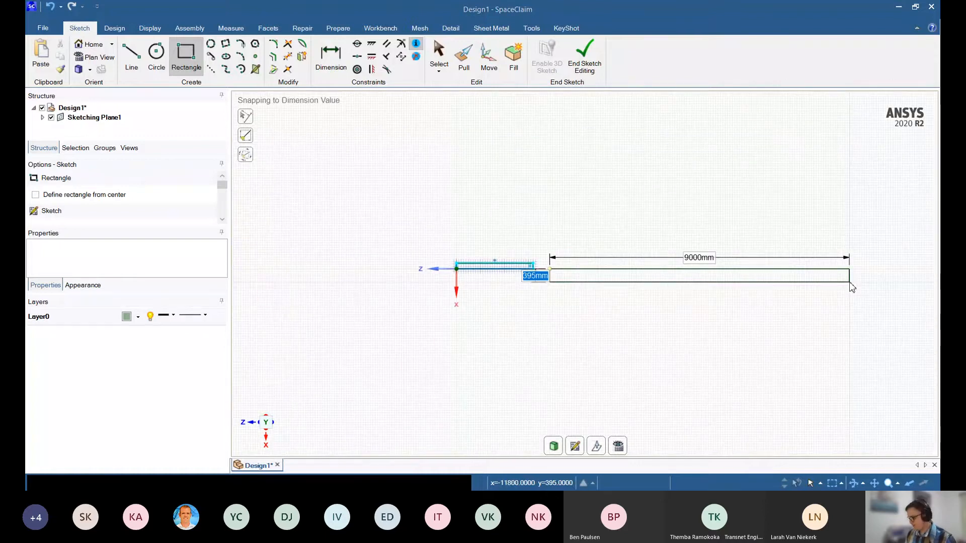
type("400")
key("Return")
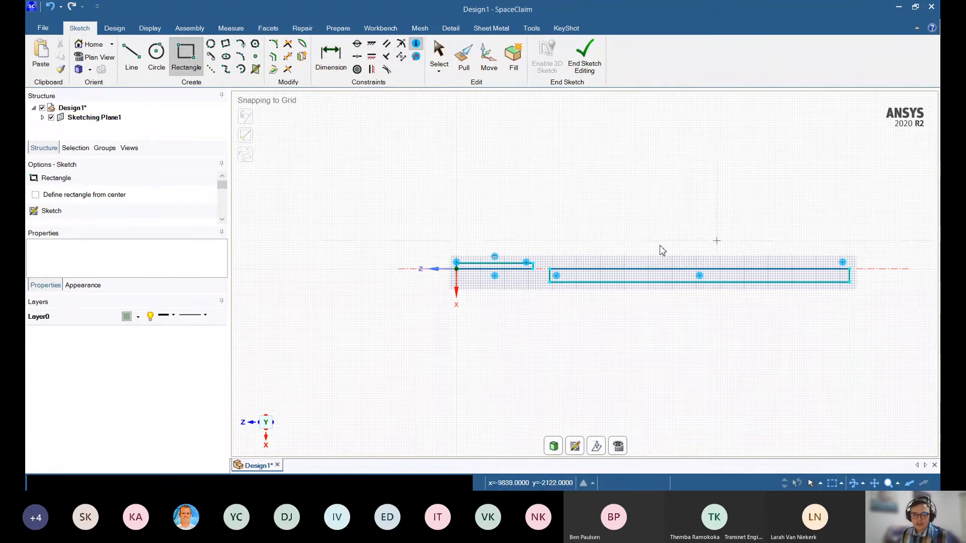
Step: Sketch two connected three-point arcs from the first rectangle's upper end corner to the second rectangle's near corner on the axis
scroll(591, 293, "up", 1)
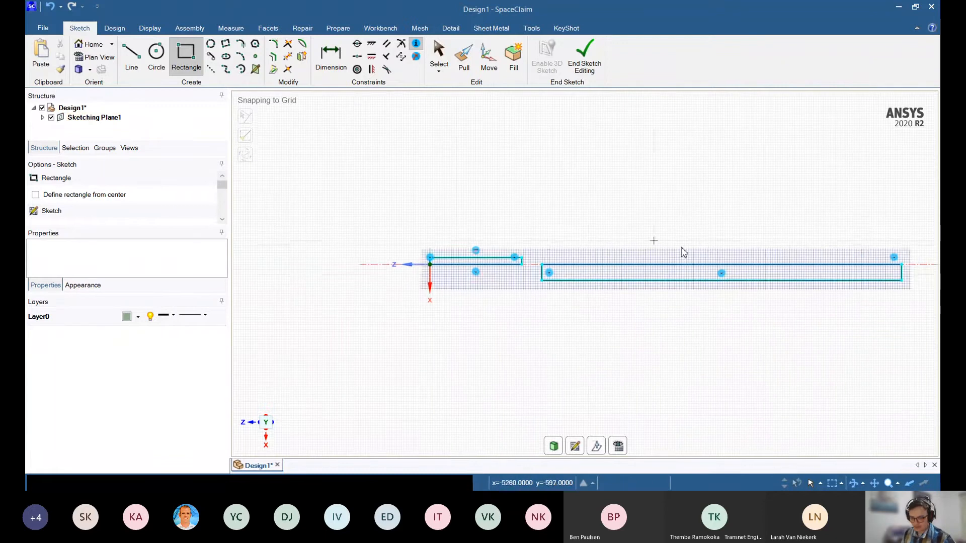
middle_click_drag(695, 253, 535, 244, "shift")
scroll(368, 261, "up", 1)
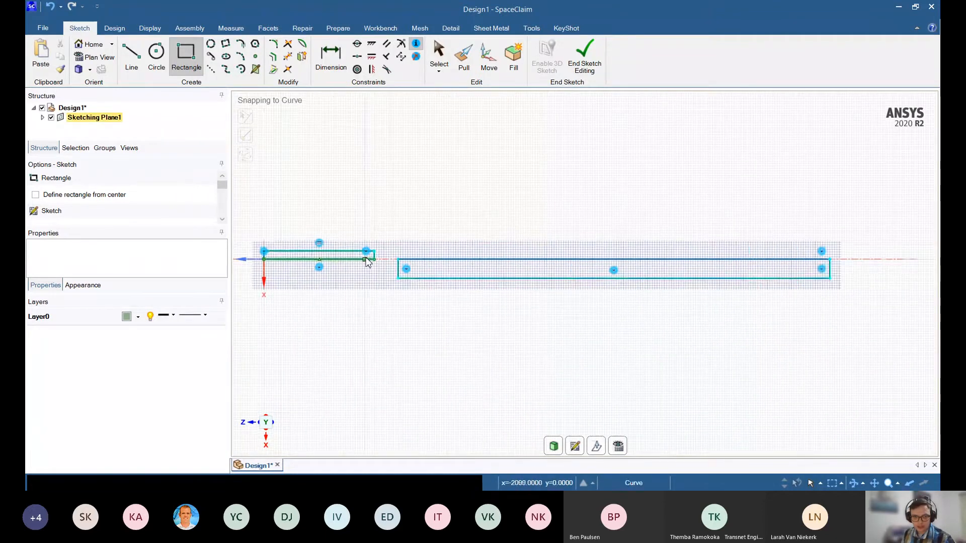
scroll(368, 260, "up", 3)
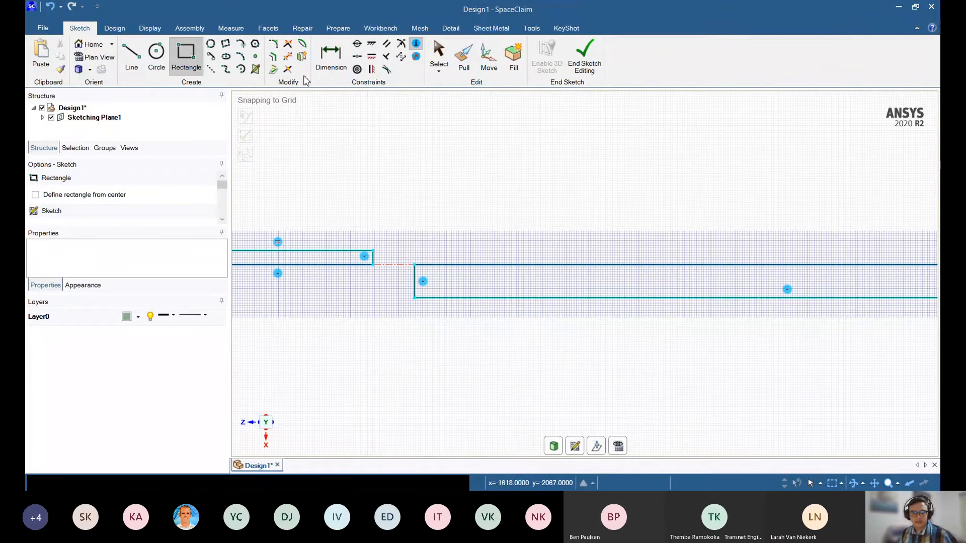
left_click(241, 57)
left_click(372, 251)
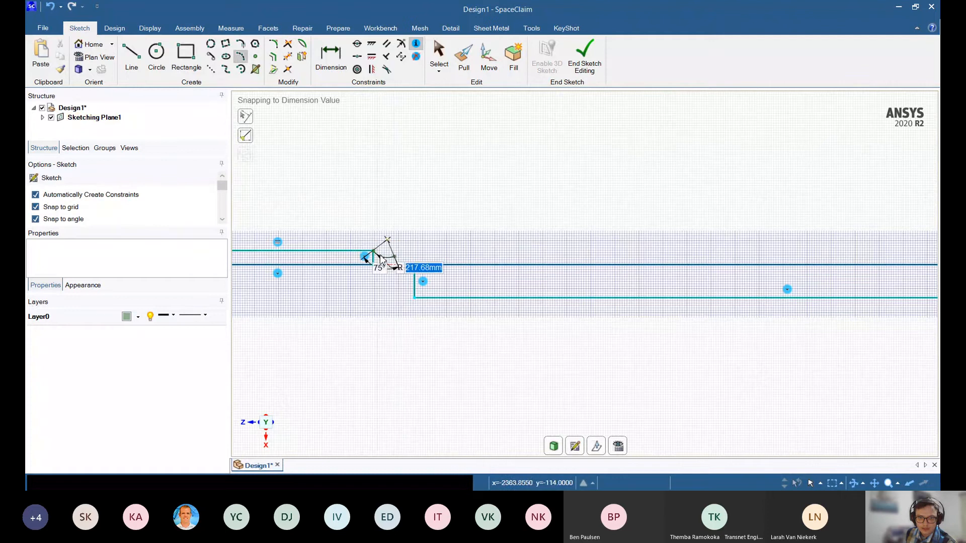
left_click(394, 256)
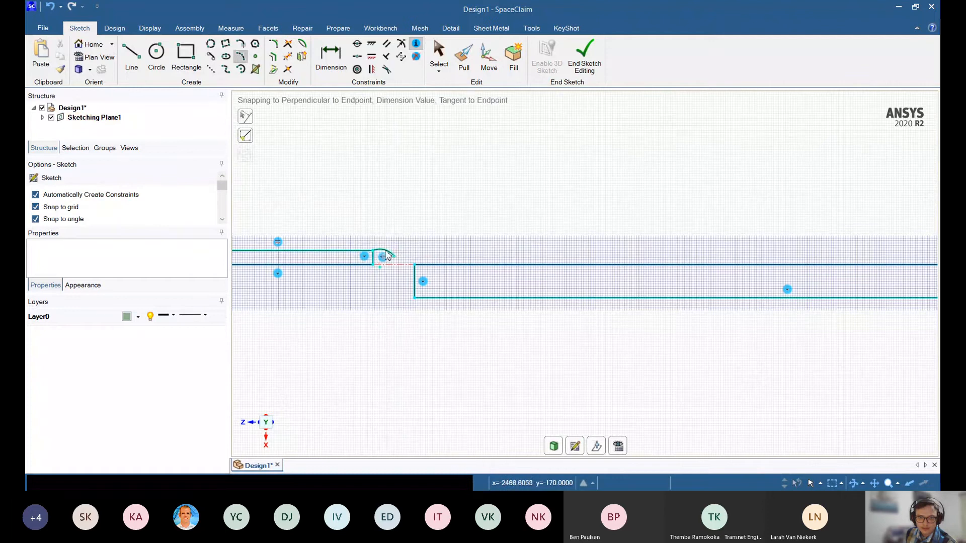
left_click(394, 257)
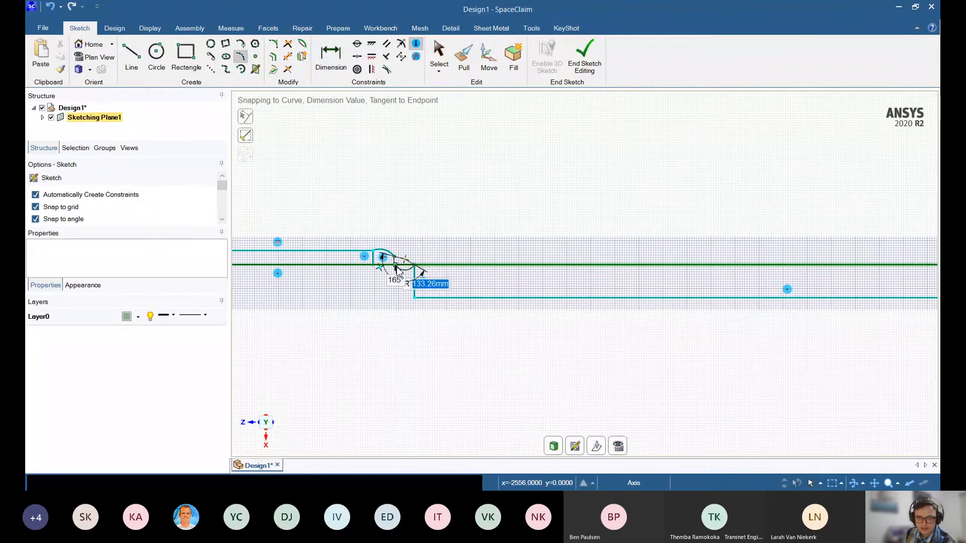
left_click(414, 265)
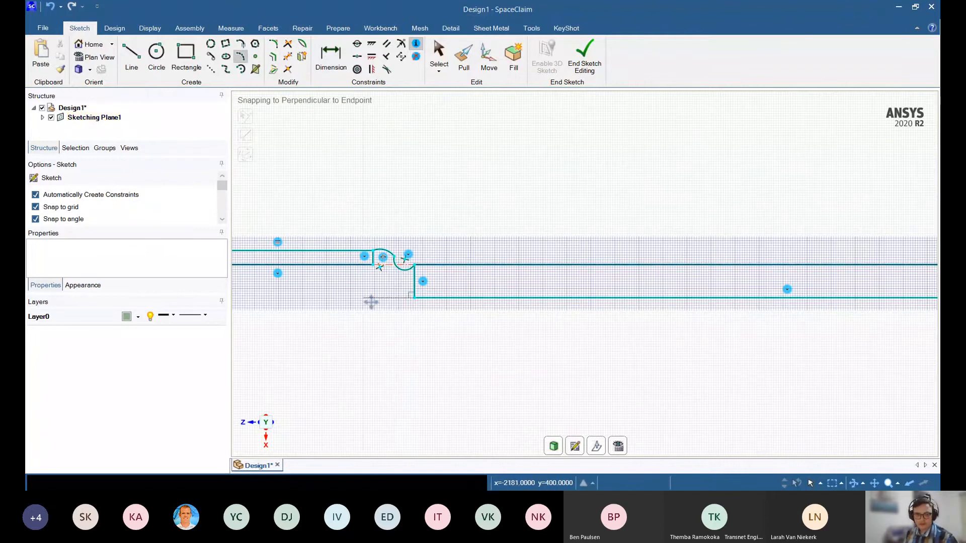
Step: Apply a tangent constraint between the two upper transition arcs where they meet
middle_click_drag(370, 302, 452, 294, "ctrl")
scroll(458, 246, "down", 3)
scroll(466, 242, "up", 5)
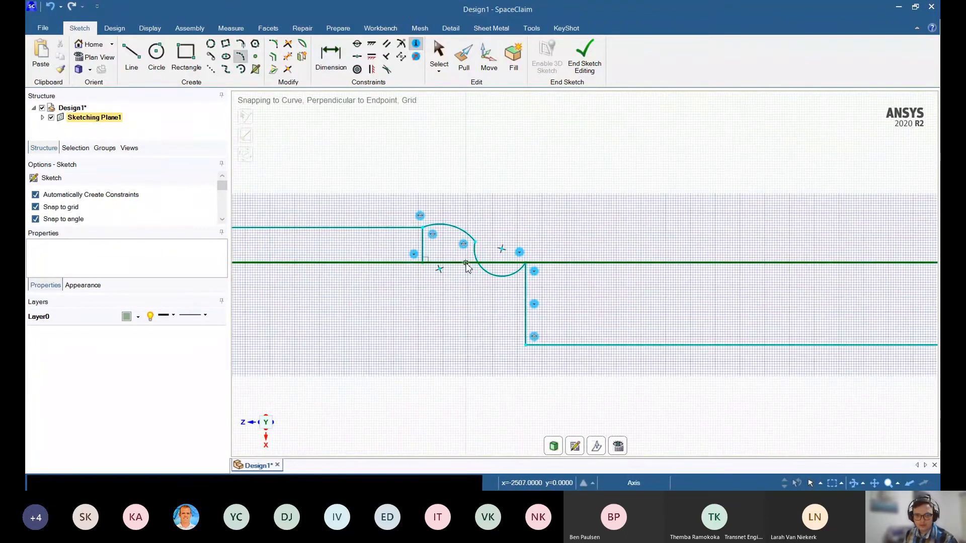
scroll(421, 225, "up", 1)
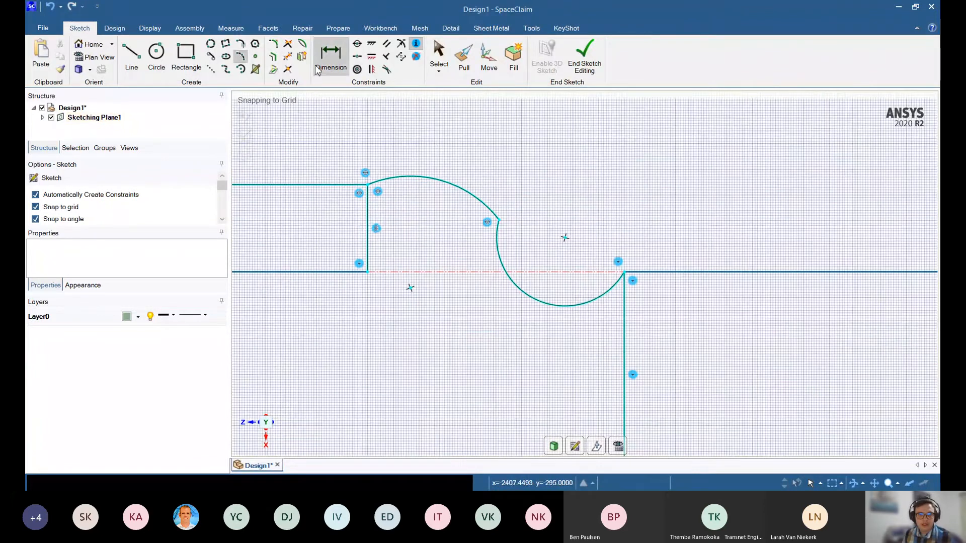
left_click(387, 72)
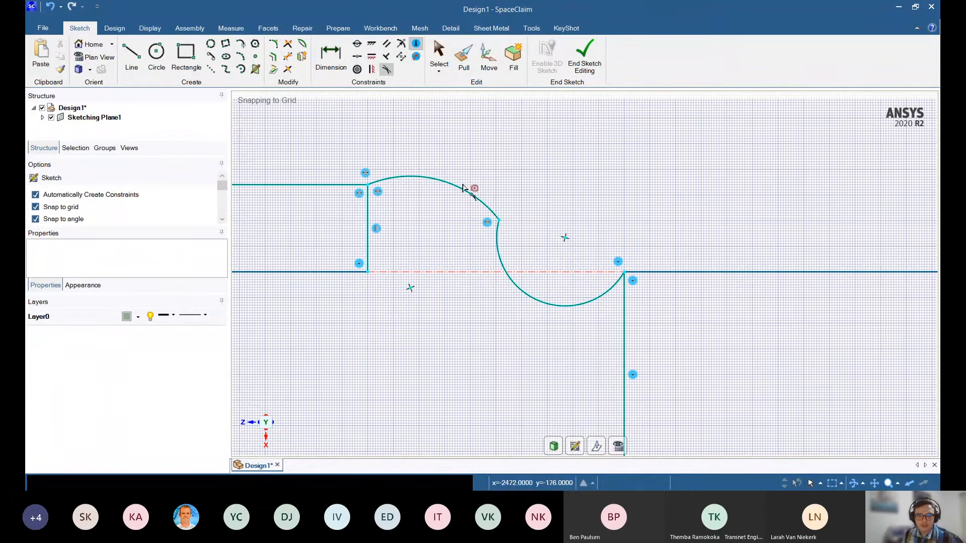
left_click(498, 245)
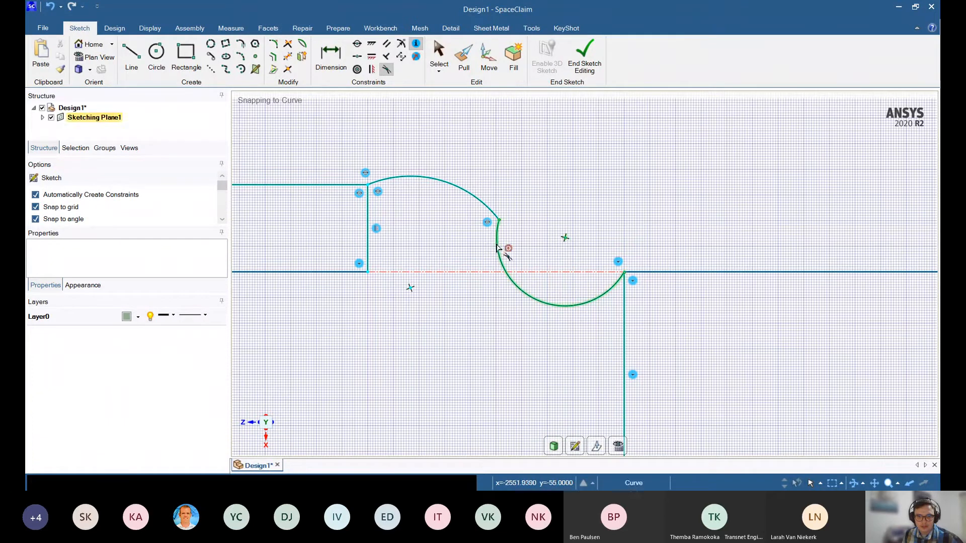
left_click(495, 217)
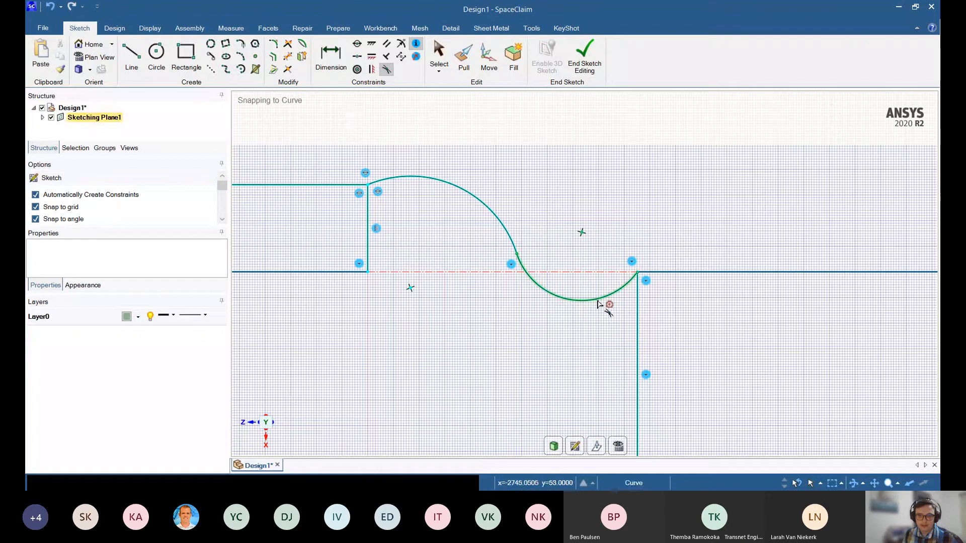
Step: Make the upper arcs tangent to the second rectangle's upper edge and the first rectangle's upper edge
left_click(614, 292)
left_click(660, 272)
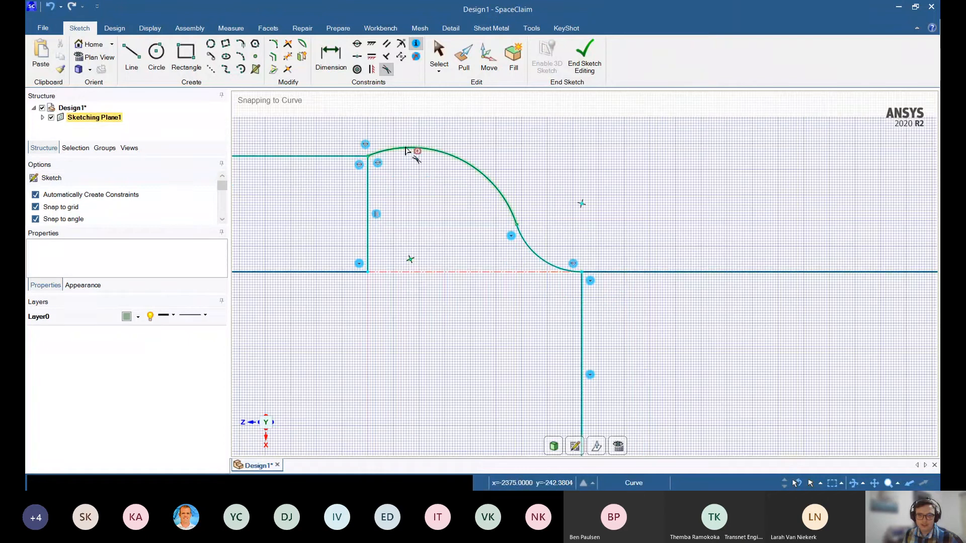
left_click(390, 164)
left_click(347, 157)
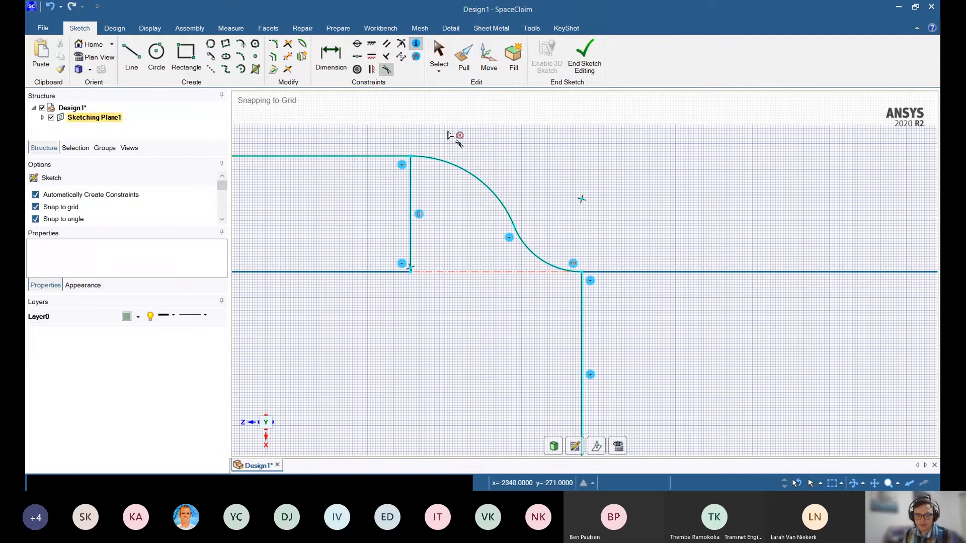
Step: Sketch two connected three-point arcs from the first rectangle's lower end corner to the second rectangle's lower near corner
left_click(241, 56)
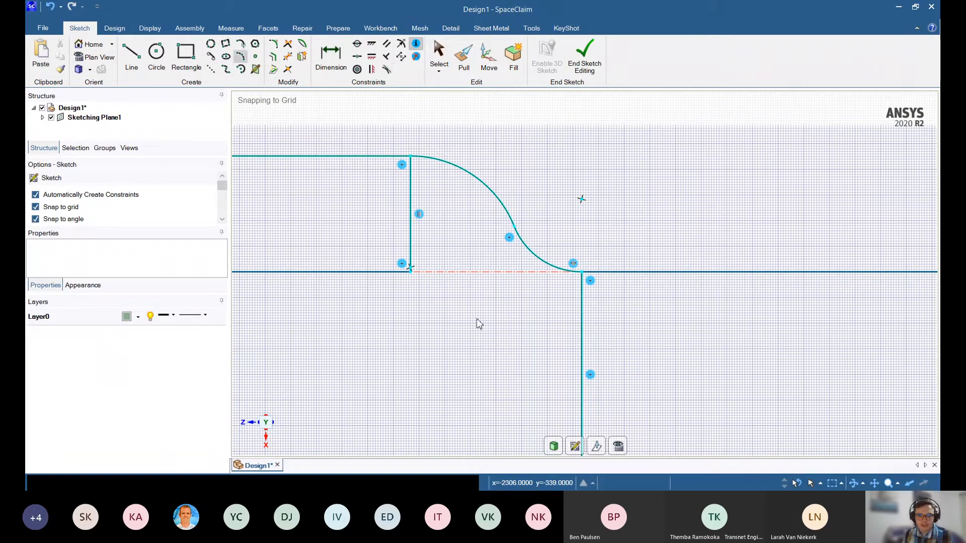
left_click(411, 272)
left_click(481, 360)
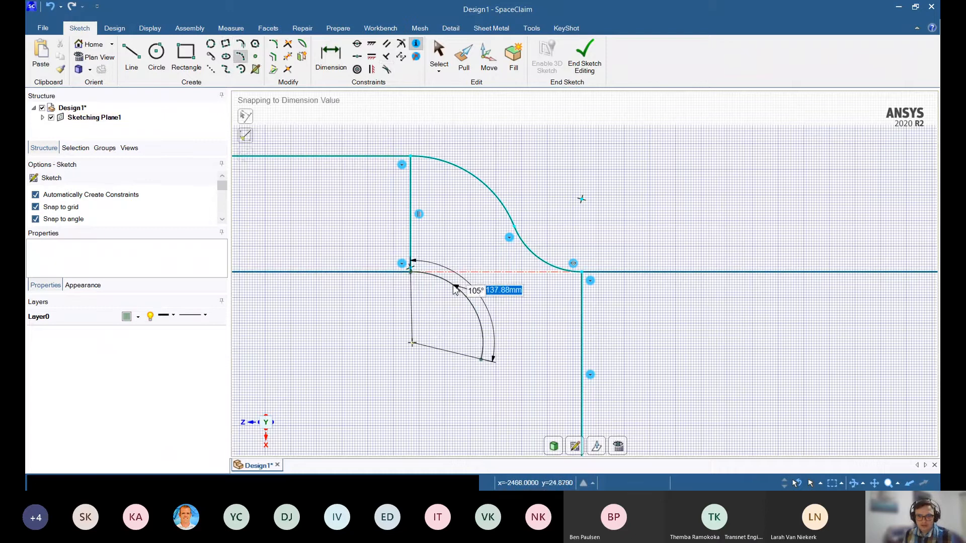
left_click(457, 288)
left_click(481, 360)
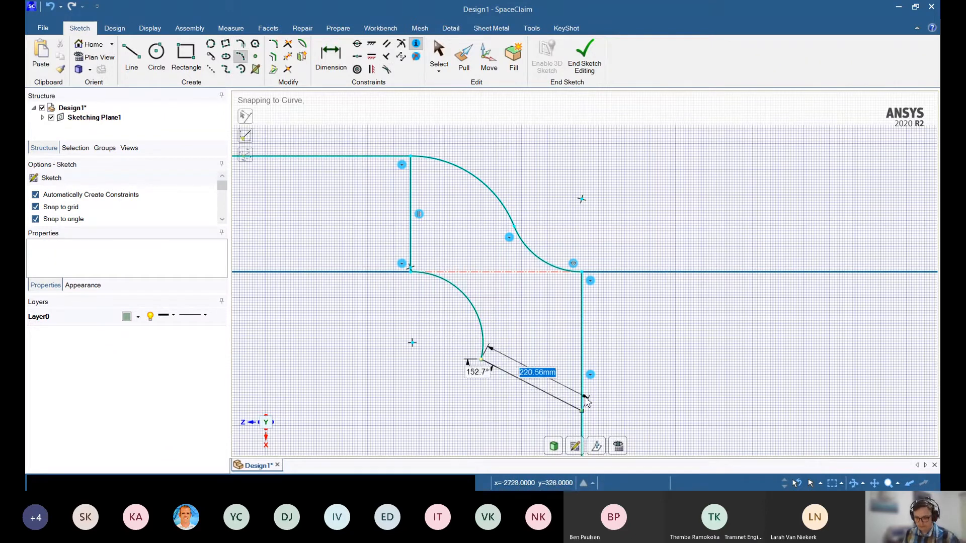
middle_click_drag(583, 385, 586, 236, "shift")
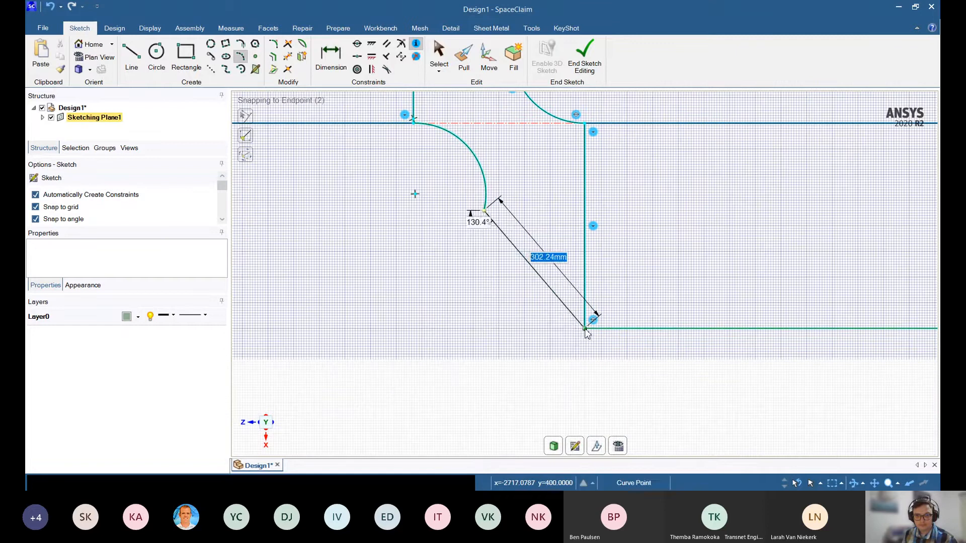
left_click(584, 329)
left_click(484, 274)
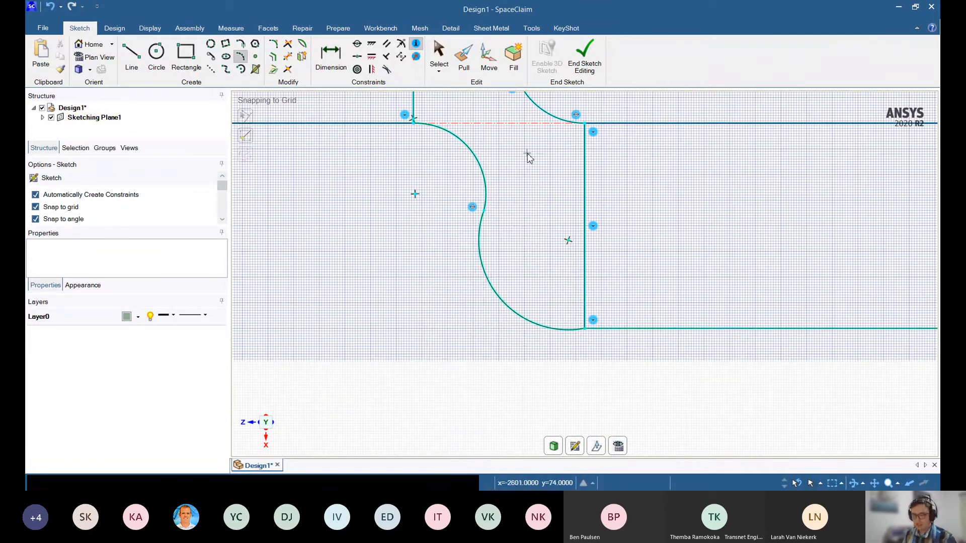
Step: Make the two lower arcs tangent to each other and to the adjoining lower edges of both rectangles
left_click(388, 71)
left_click(449, 133)
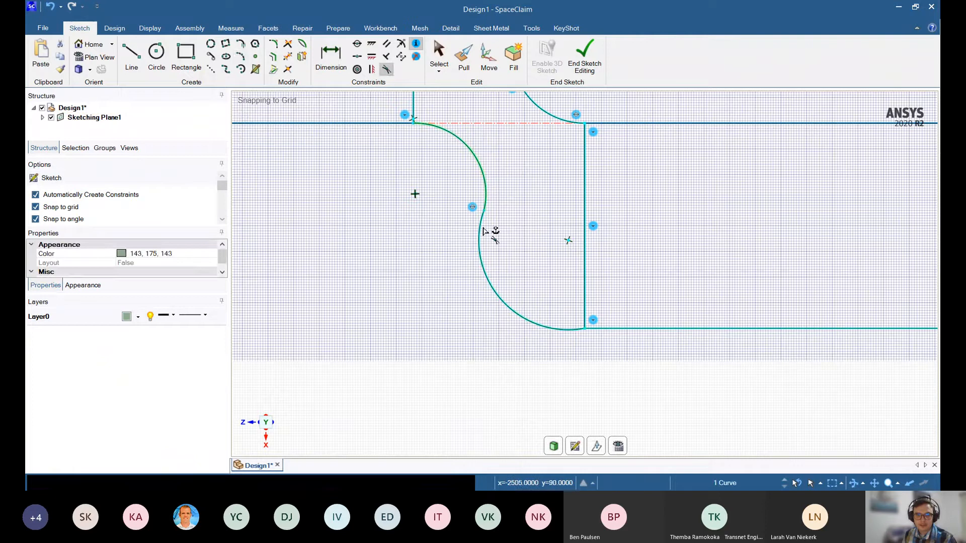
left_click(480, 242)
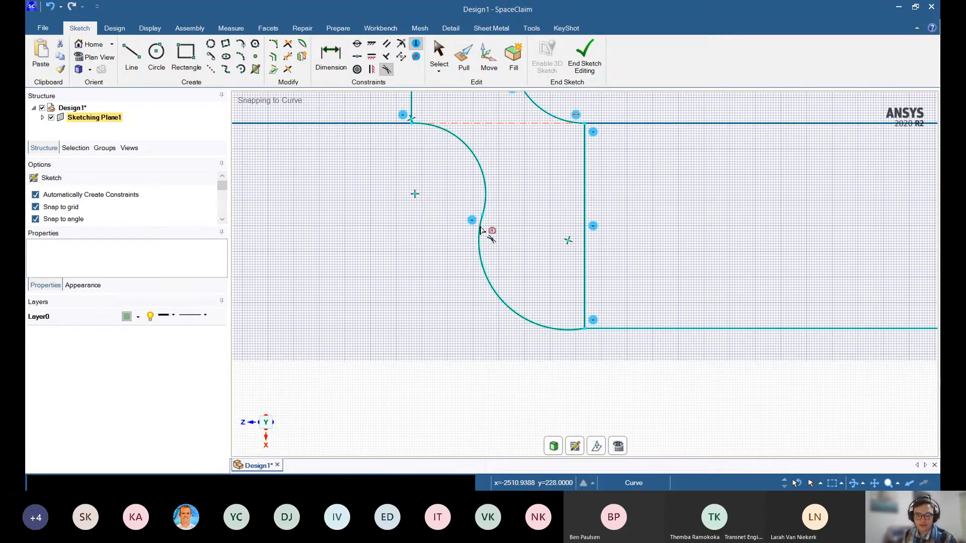
left_click(446, 133)
left_click(451, 135)
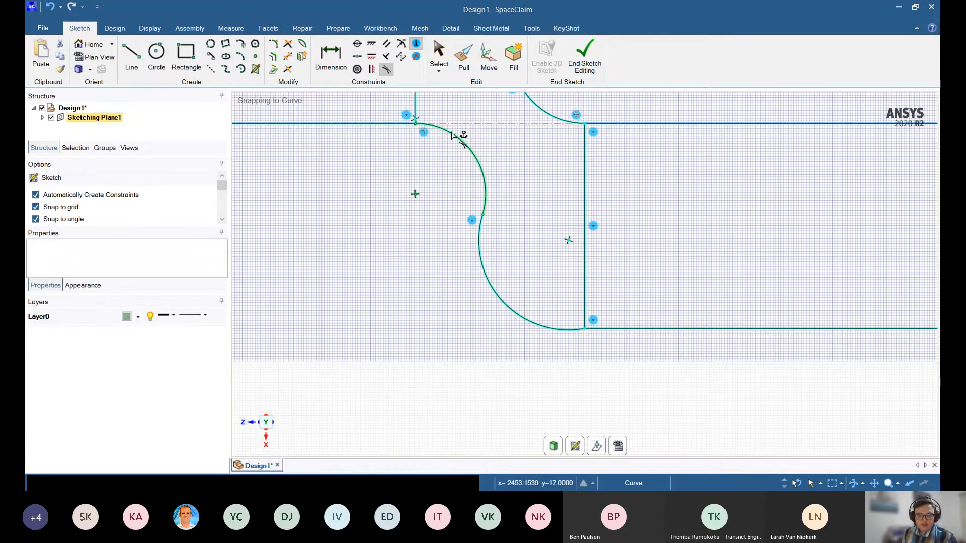
left_click(551, 326)
left_click(628, 329)
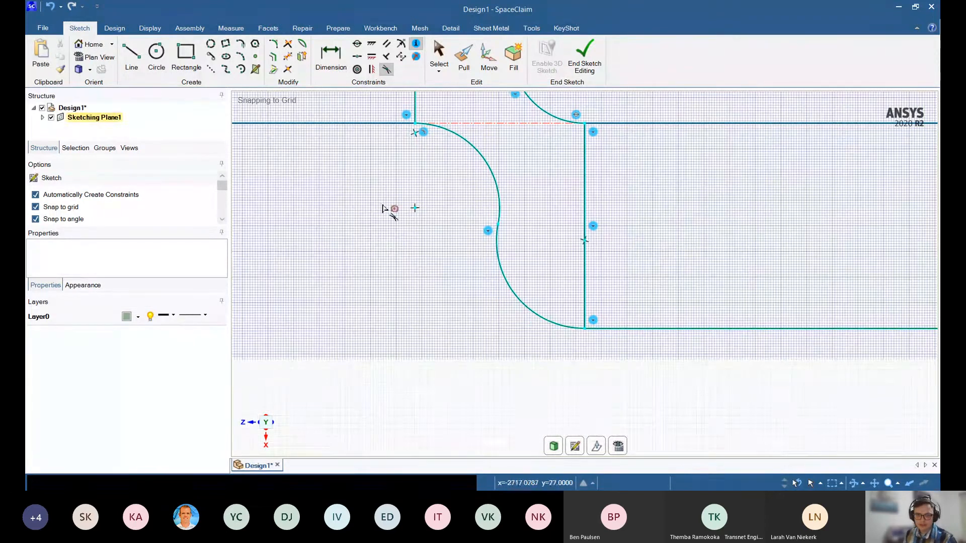
Step: Leave the Tangent tool and shift the first rectangle's upper edge freehand to about 179 mm above the axis to test the constraints
scroll(504, 211, "down", 5)
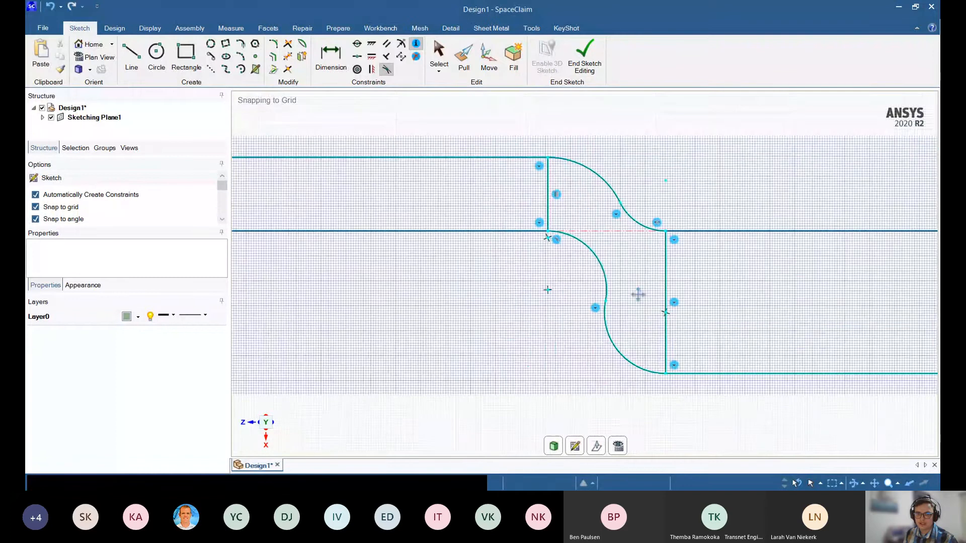
middle_click_drag(649, 277, 566, 248, "shift")
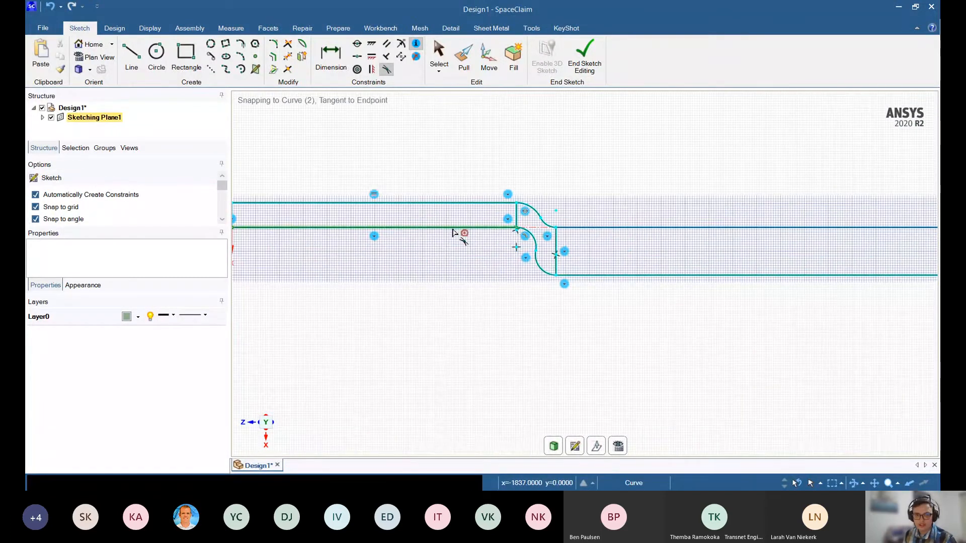
key("Escape")
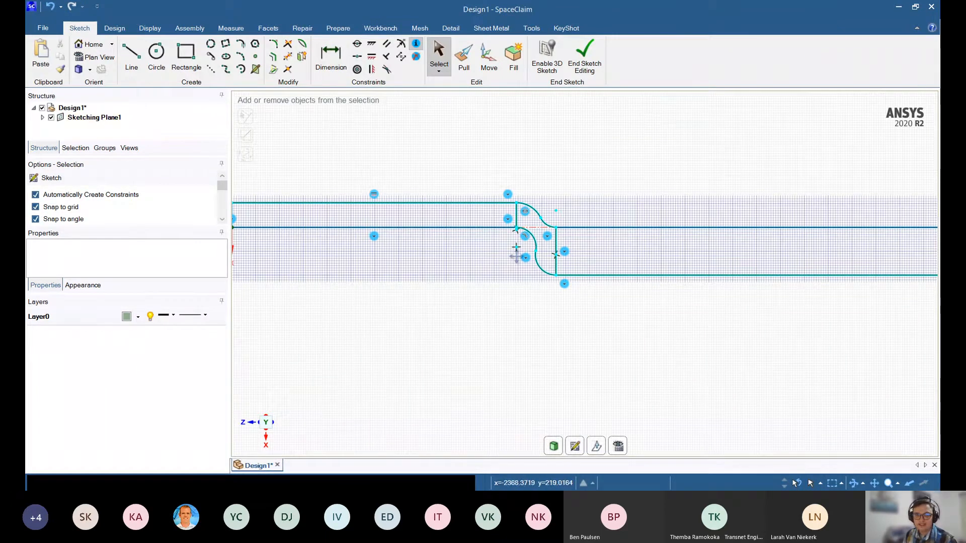
middle_click_drag(516, 257, 596, 255, "ctrl")
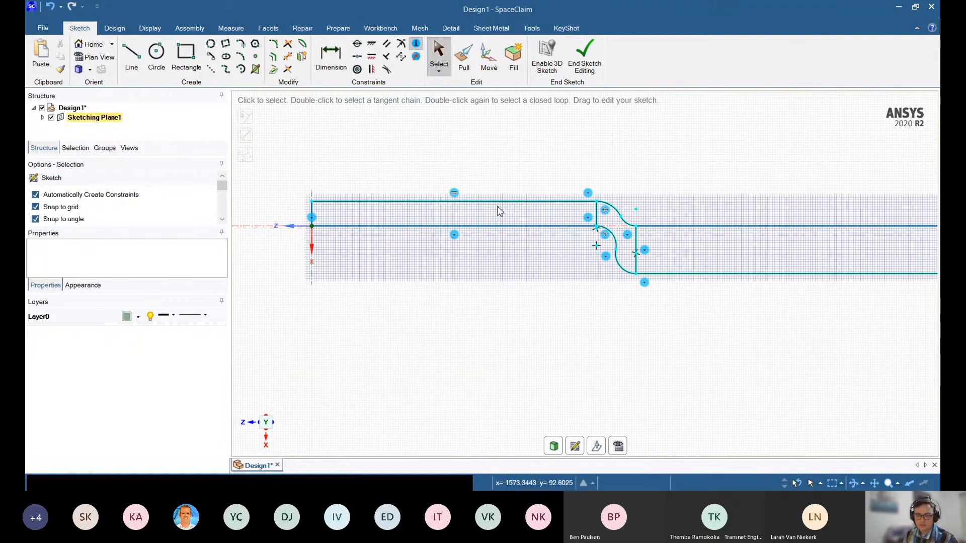
mouse_move(492, 202)
left_mouse_down()
mouse_move(500, 183)
mouse_move(500, 210)
mouse_move(498, 181)
mouse_move(488, 207)
mouse_move(500, 210)
mouse_move(465, 211)
mouse_move(485, 204)
mouse_move(476, 208)
left_mouse_up()
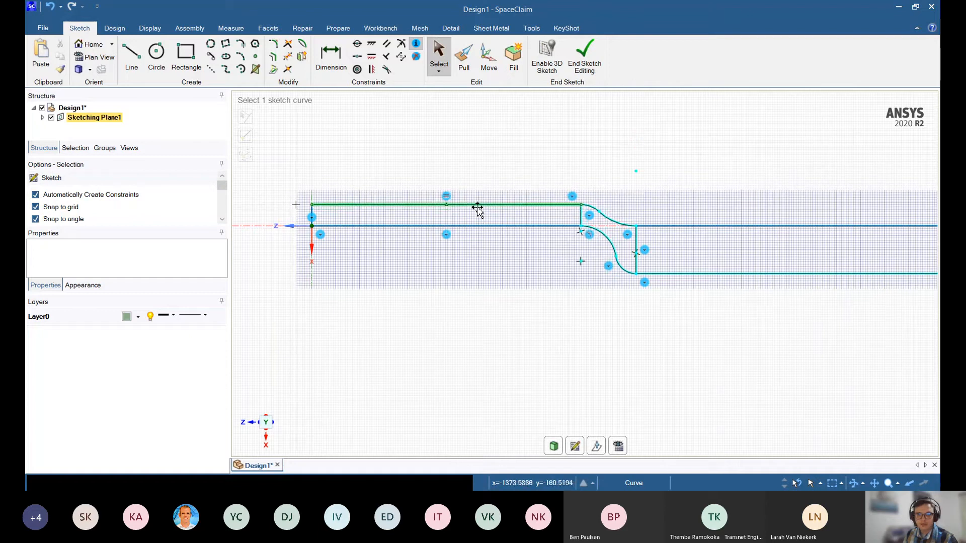
left_click(483, 164)
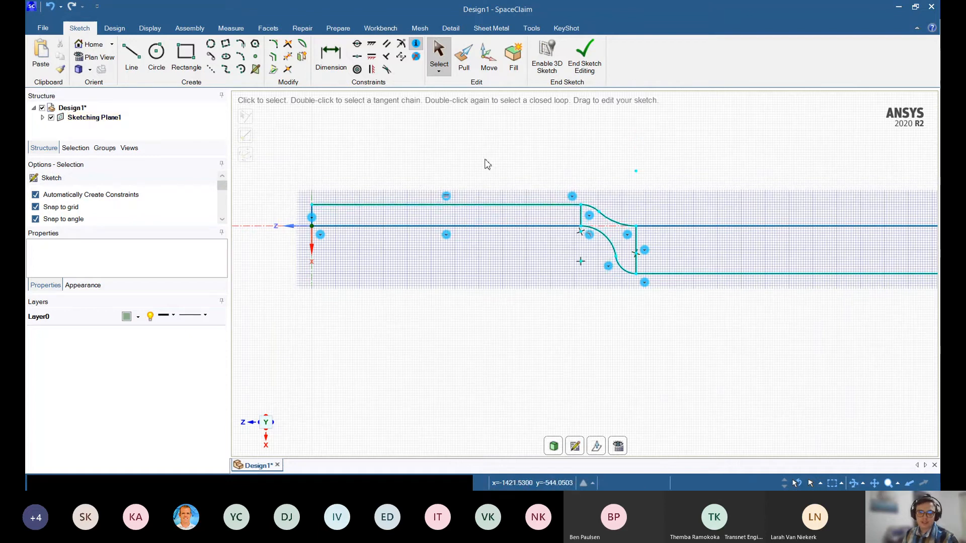
Step: Dimension the first rectangle's length above its upper edge and its height beside the origin end
left_click(329, 59)
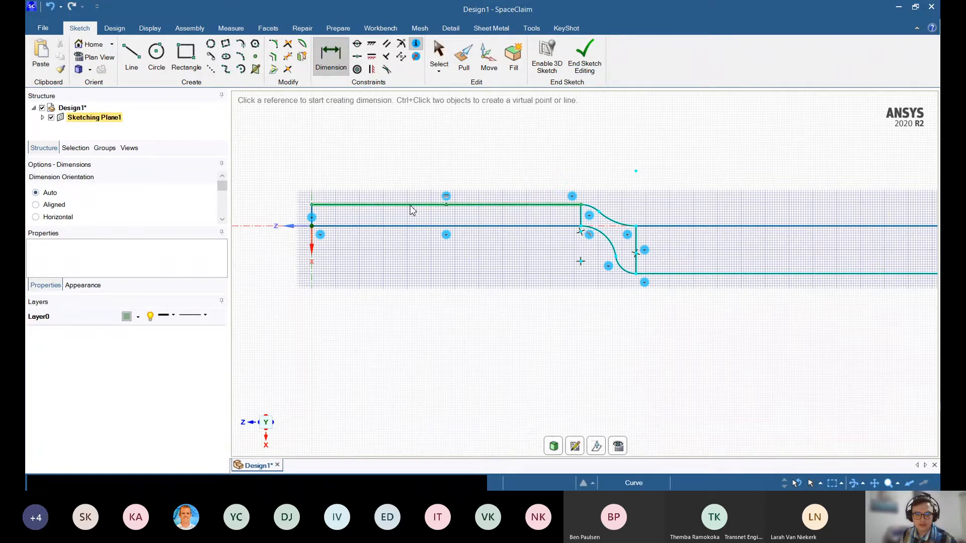
left_click(411, 206)
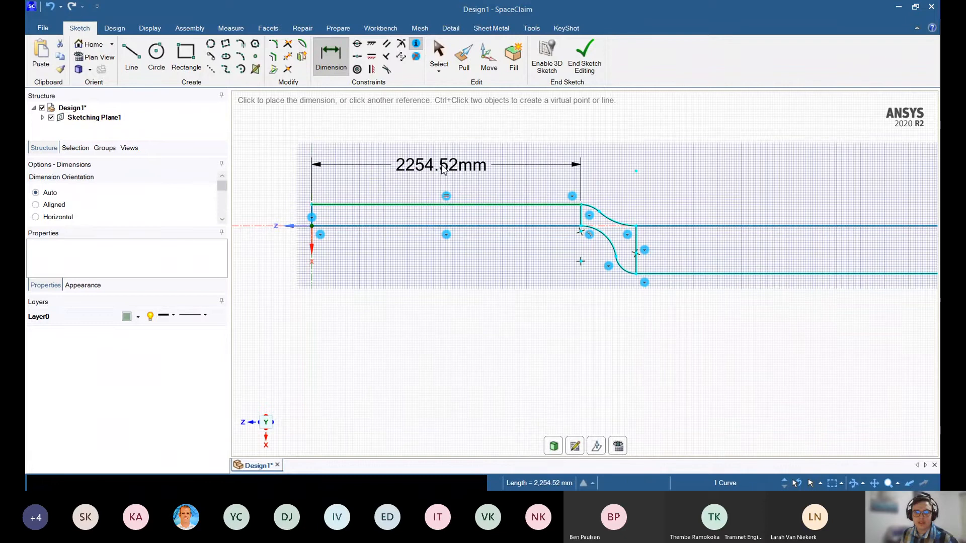
left_click(443, 170)
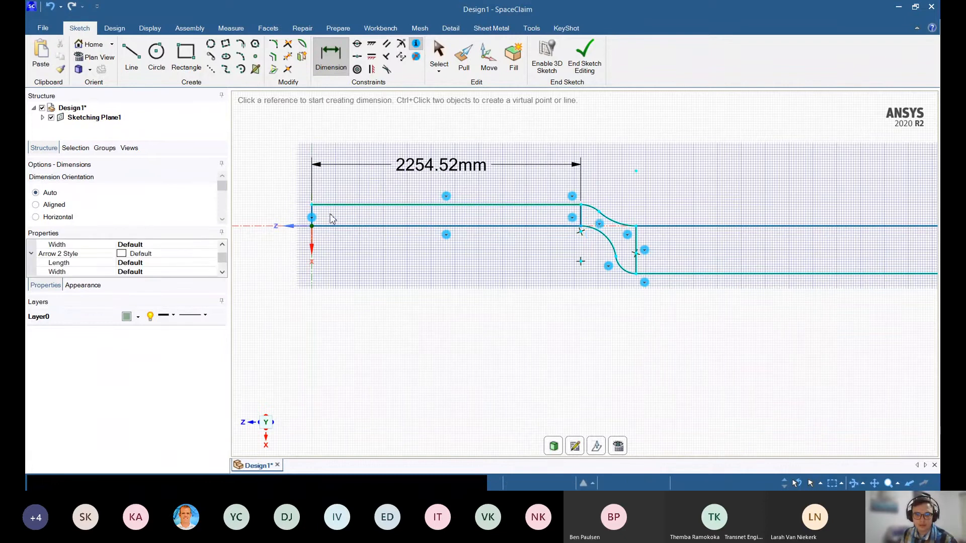
left_click(312, 214)
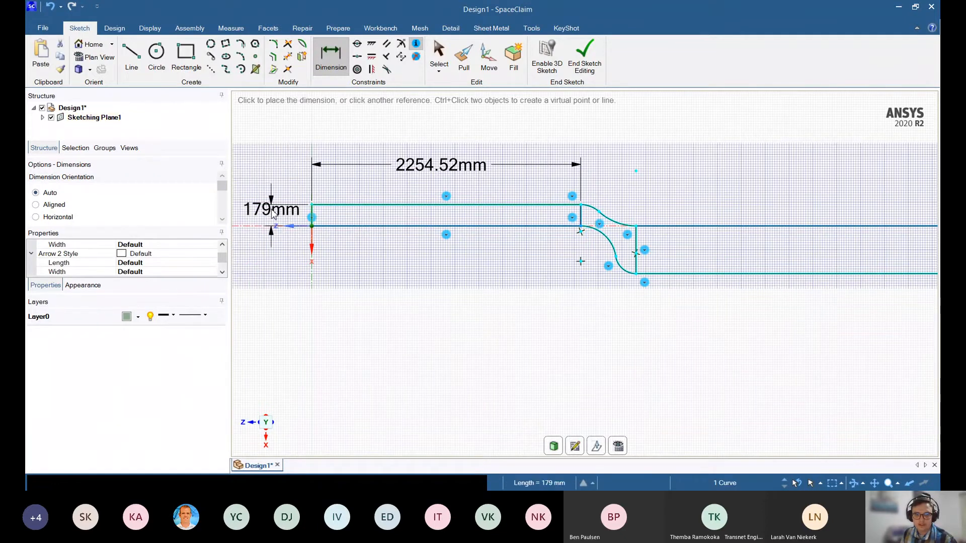
left_click(273, 213)
Step: Dimension the second rectangle's length above its upper edge
middle_click_drag(711, 342, 543, 338, "shift")
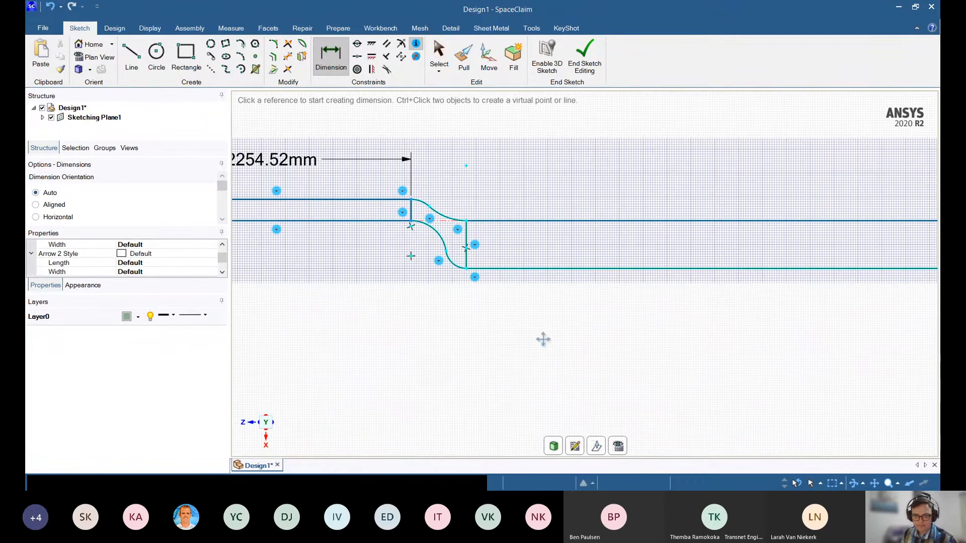
left_click(560, 221)
left_click(560, 222)
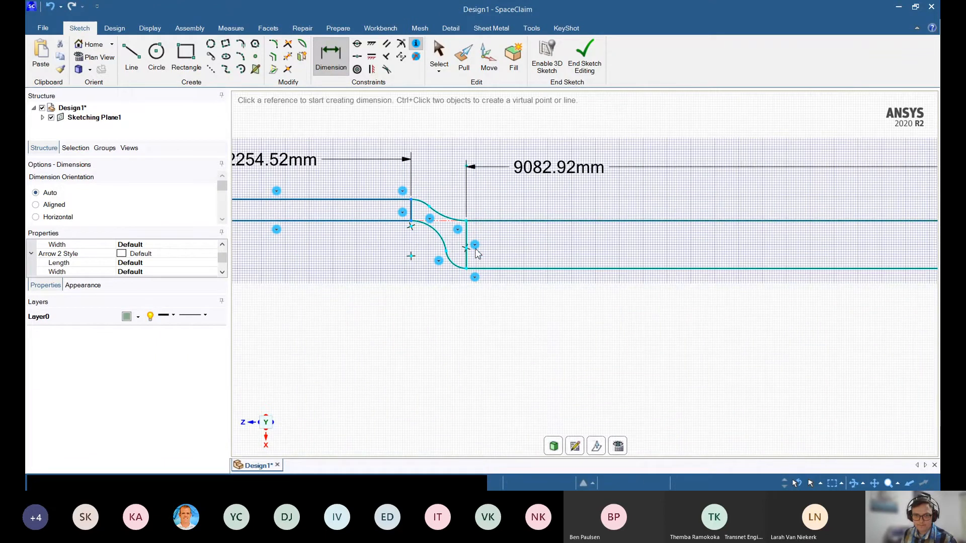
Step: Dimension the second rectangle's height beside its end at the arc transition
left_click(466, 236)
left_click(541, 248)
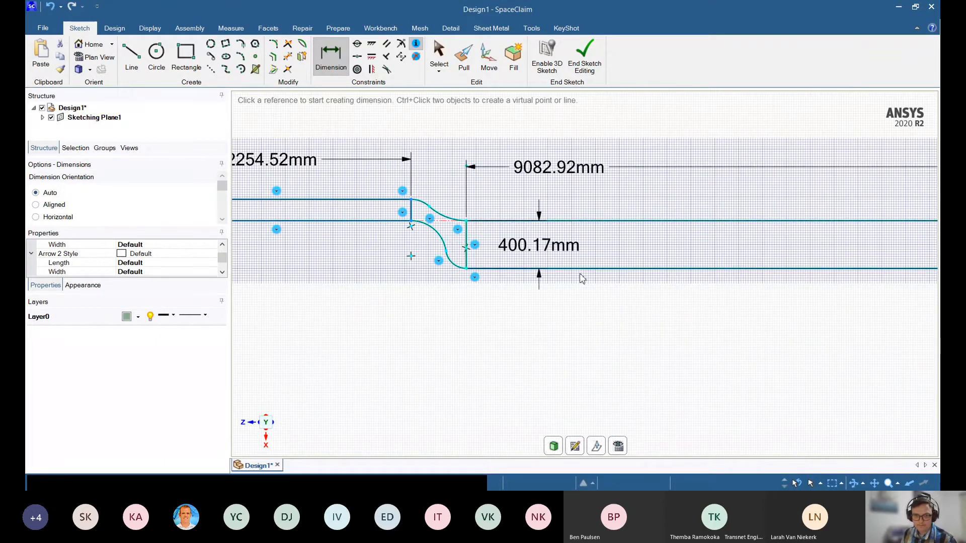
Step: Dimension the horizontal distances from the upper and lower arc junctions to the second rectangle's near end
middle_click_drag(576, 313, 618, 307, "shift")
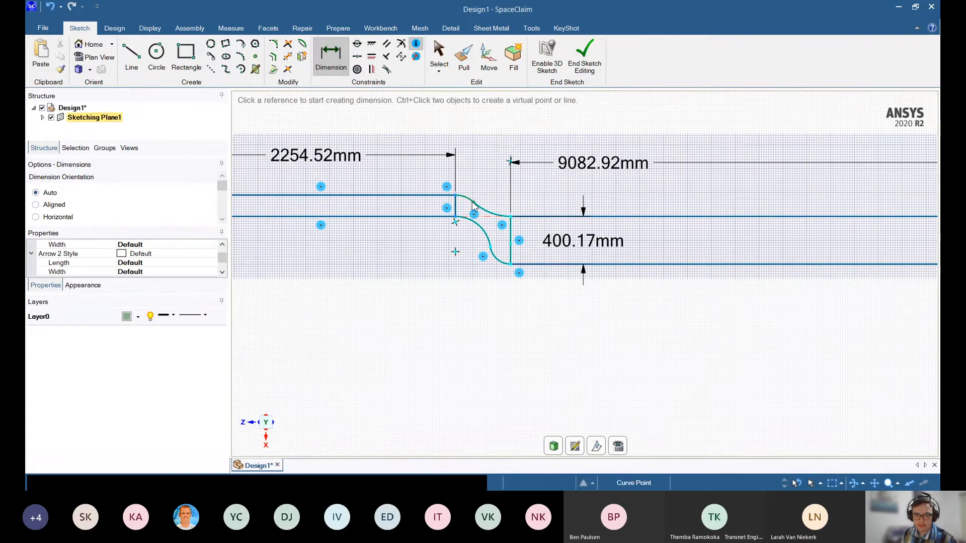
left_click(510, 220)
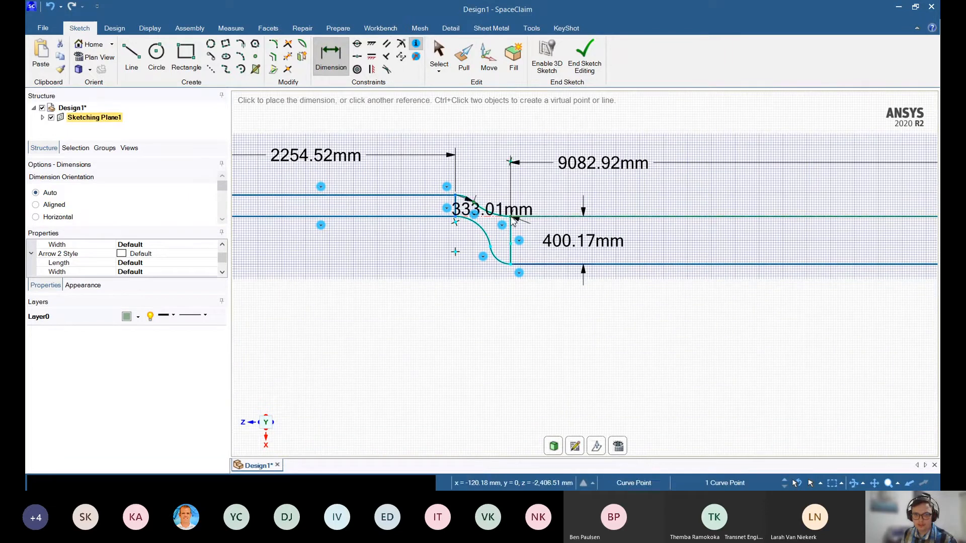
left_click(474, 201)
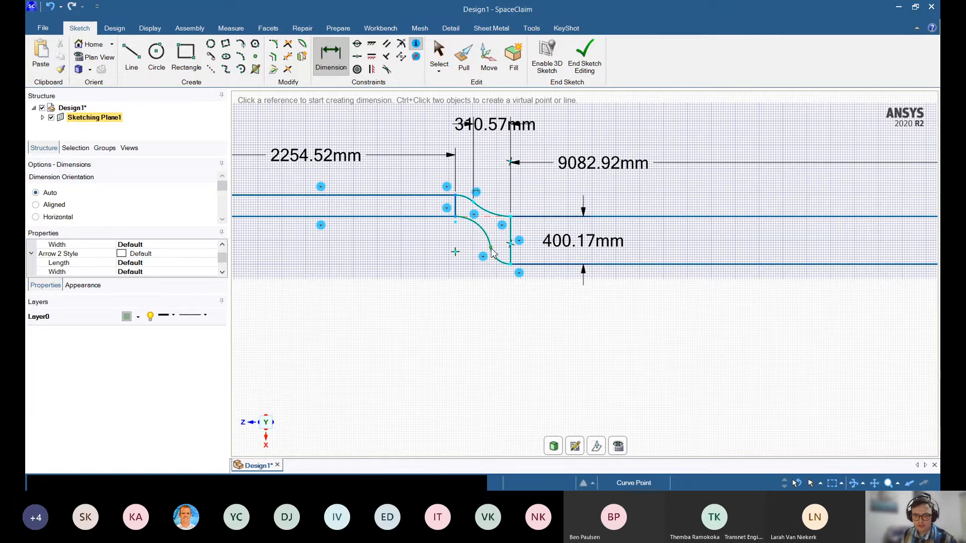
left_click(511, 264)
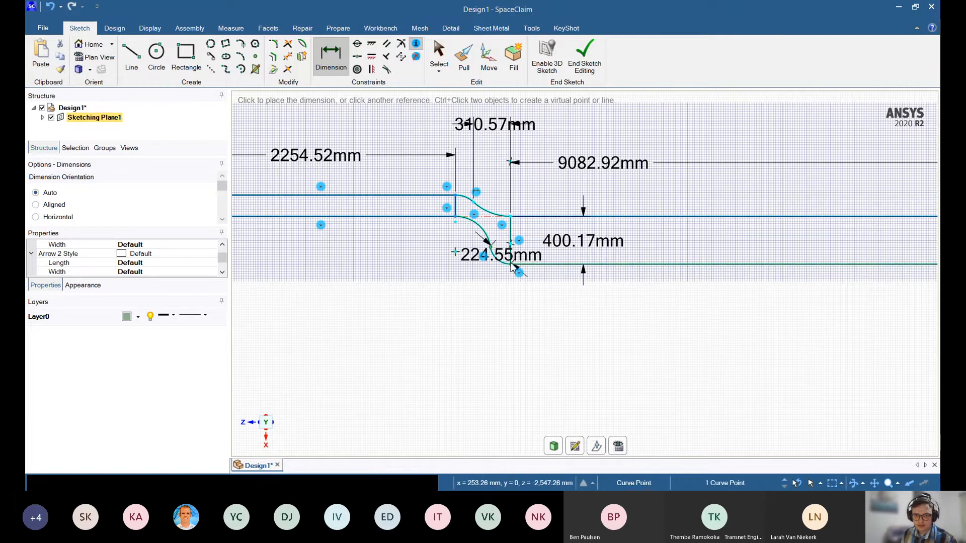
left_click(490, 247)
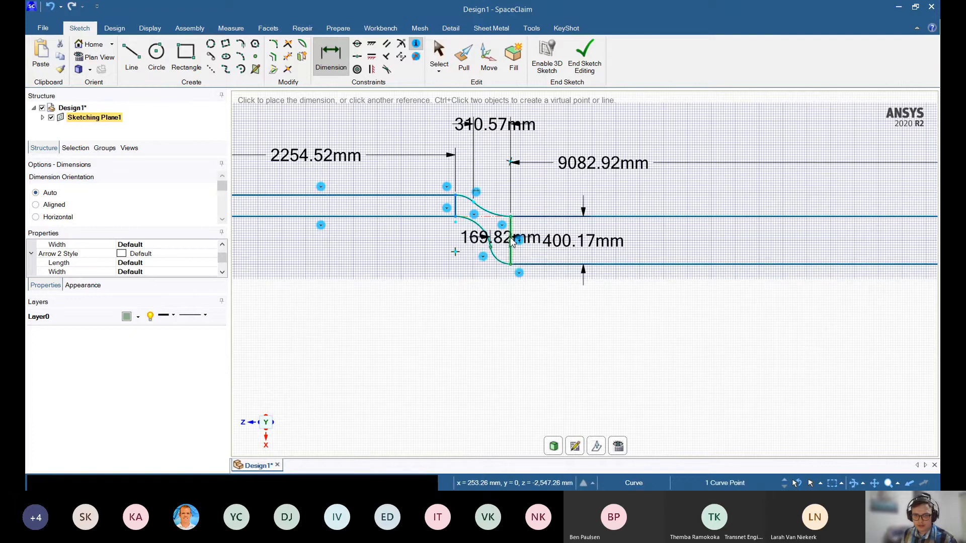
left_click(508, 295)
Step: Sketch a 200 mm diameter circle inside the second rectangle near its far end
middle_click_drag(578, 355, 441, 351, "ctrl")
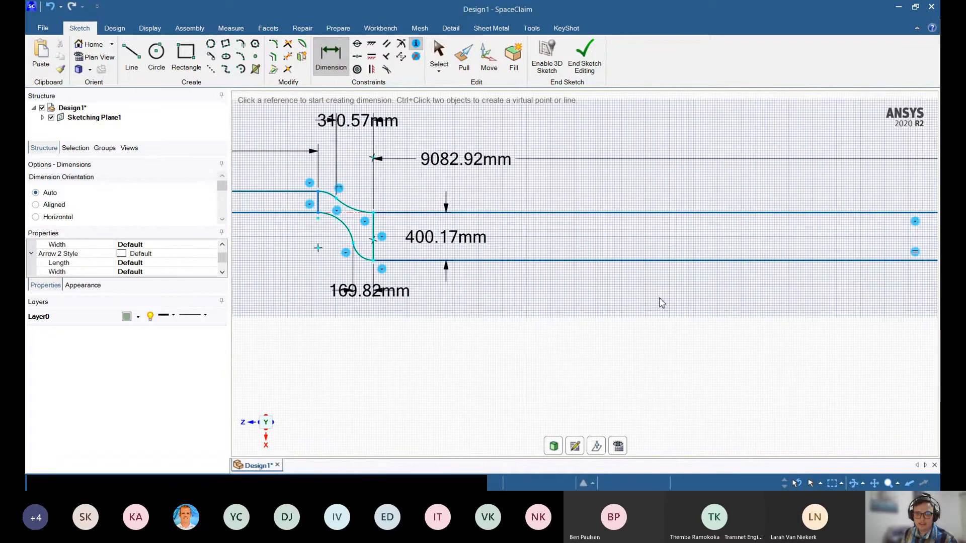
scroll(663, 303, "down", 3)
middle_click_drag(684, 305, 564, 275, "shift")
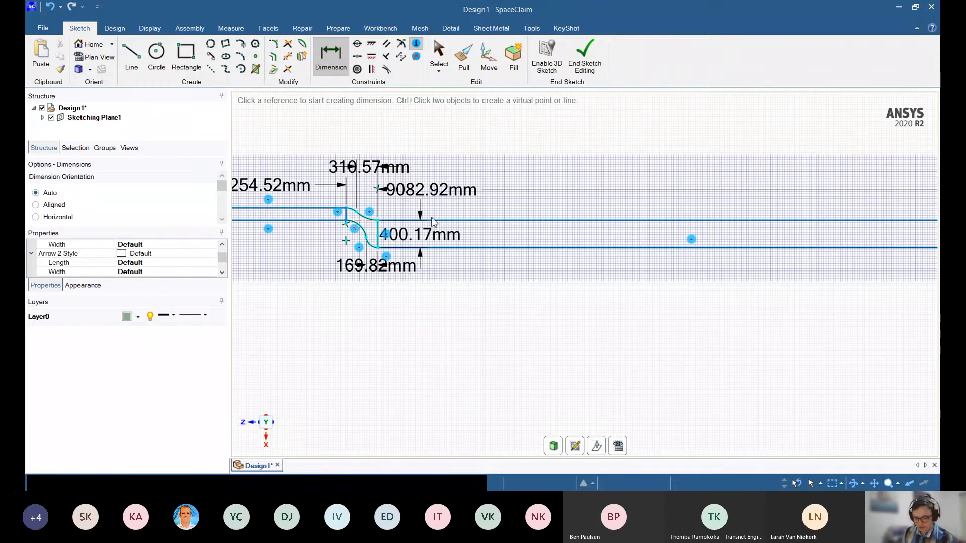
middle_click_drag(546, 257, 379, 258, "shift")
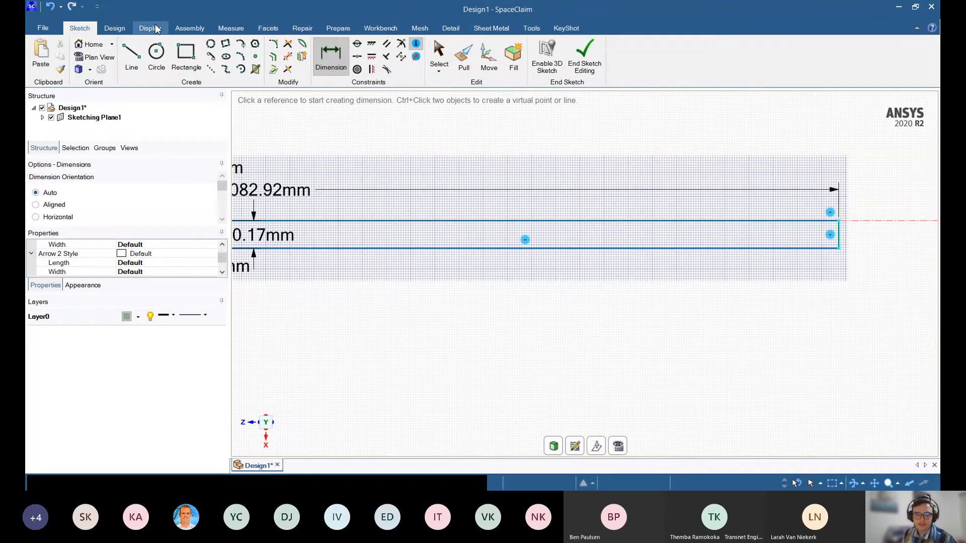
left_click(154, 56)
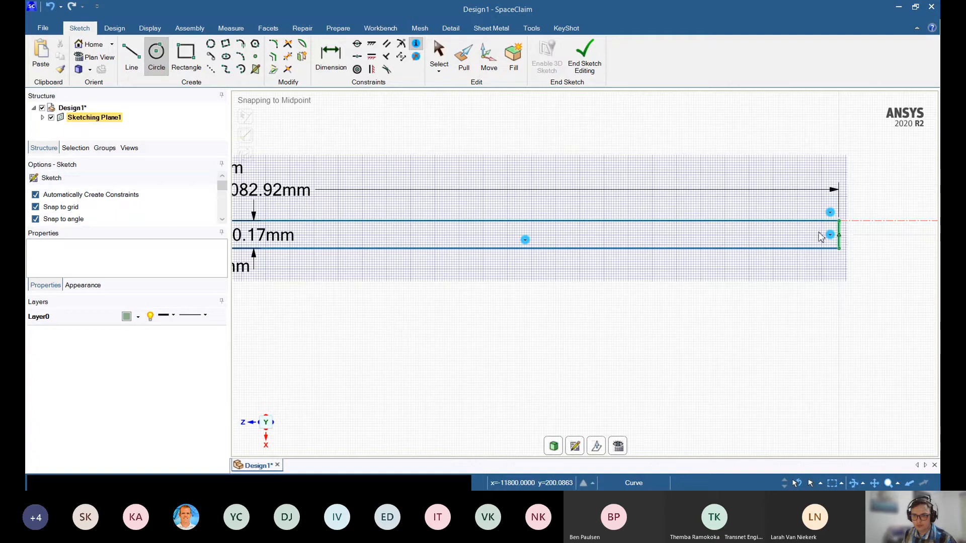
left_click(782, 235)
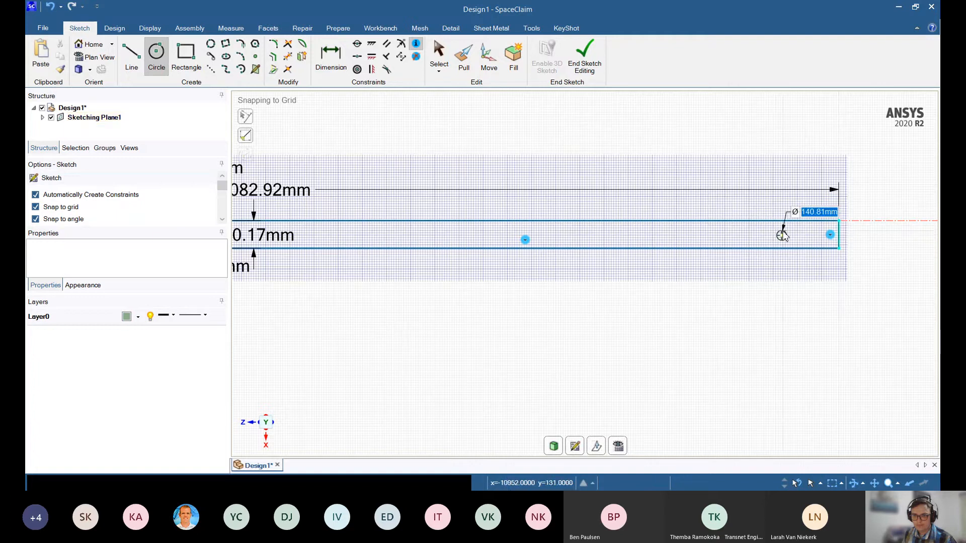
type("200")
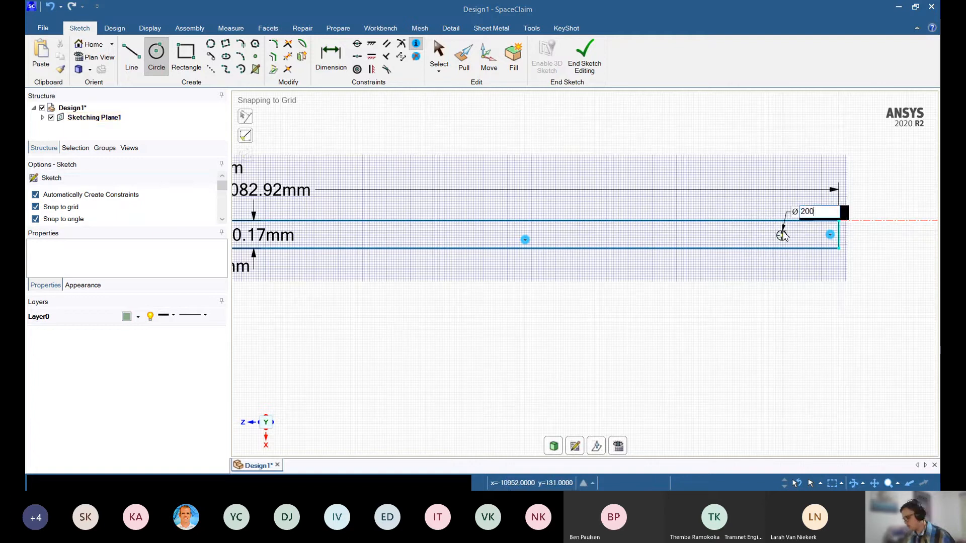
key("Return")
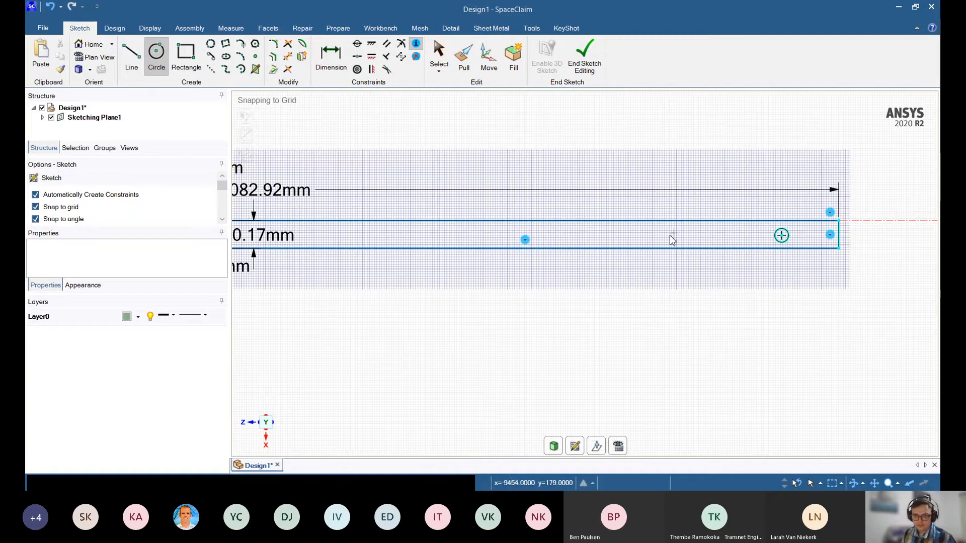
Step: Sketch two more 200 mm circles with equal radius in a row from the first circle toward the arc transition
left_click(670, 235)
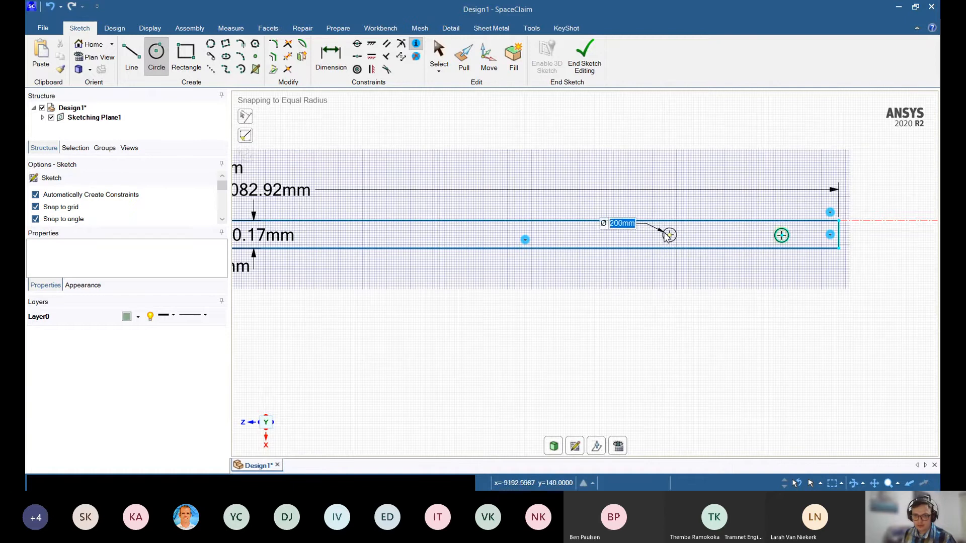
left_click(667, 236)
left_click(574, 235)
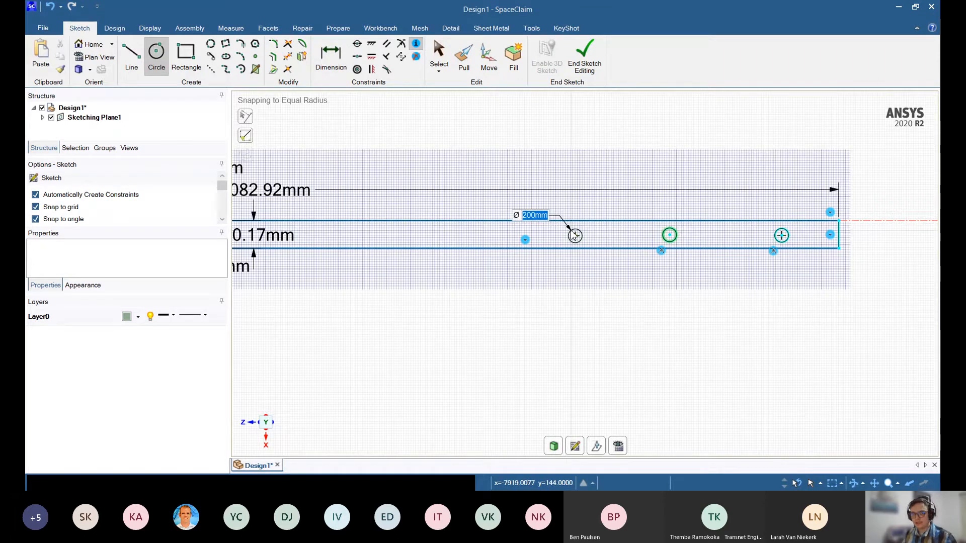
left_click(574, 236)
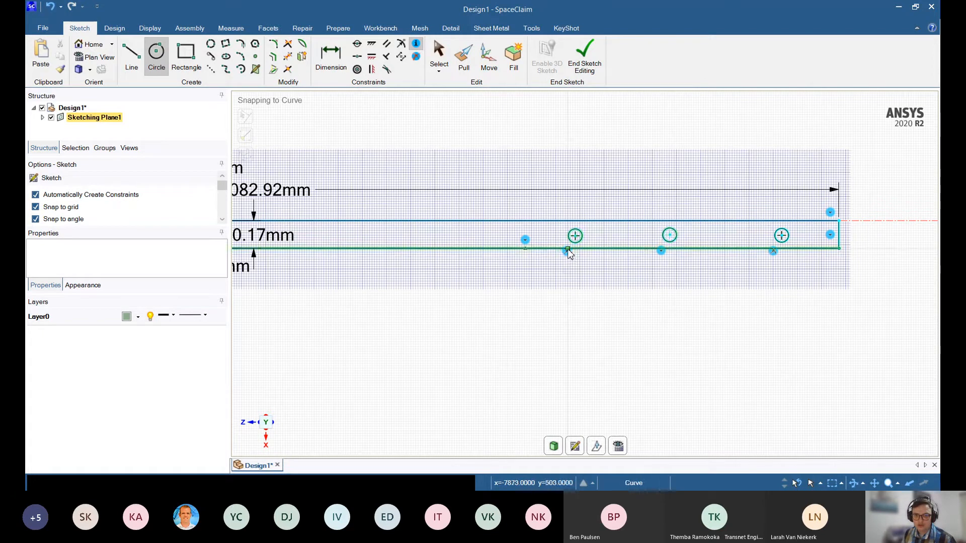
Step: Apply an equal distance constraint to centre the circle nearest the far end between the second rectangle's upper and lower edges
left_click(400, 58)
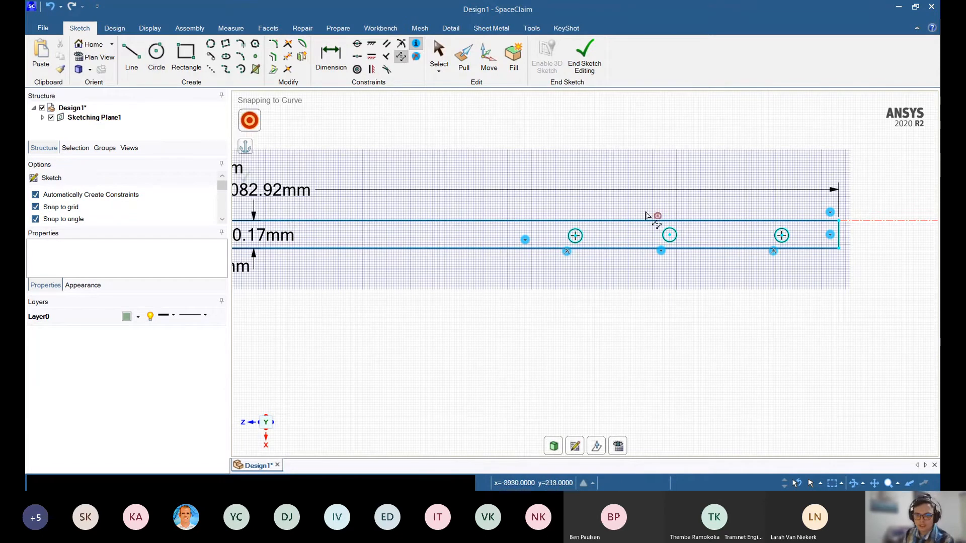
left_click(783, 234)
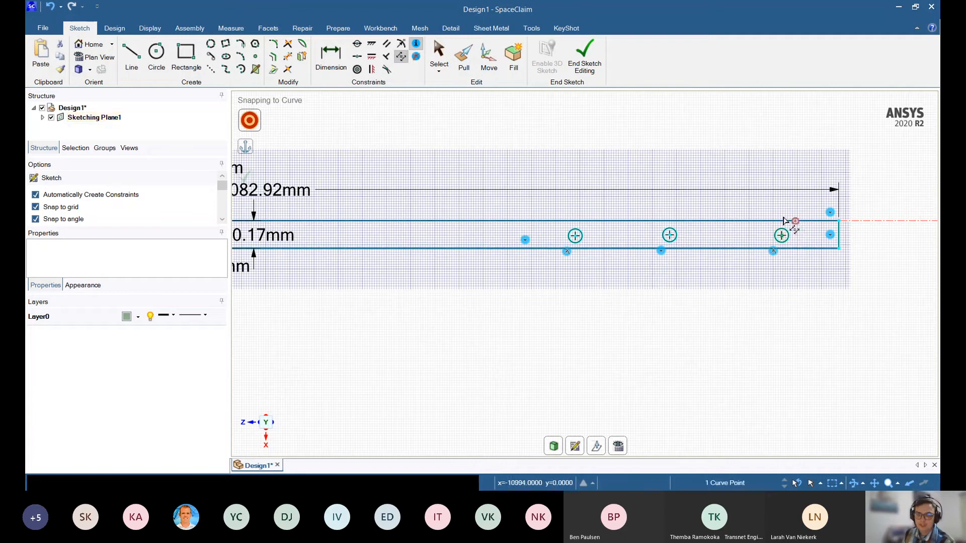
left_click(783, 220)
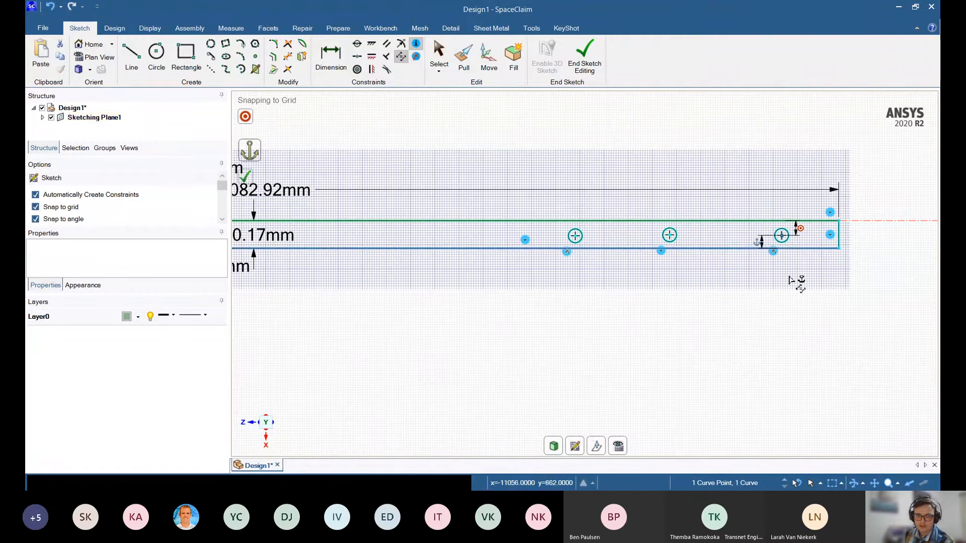
left_click(246, 178)
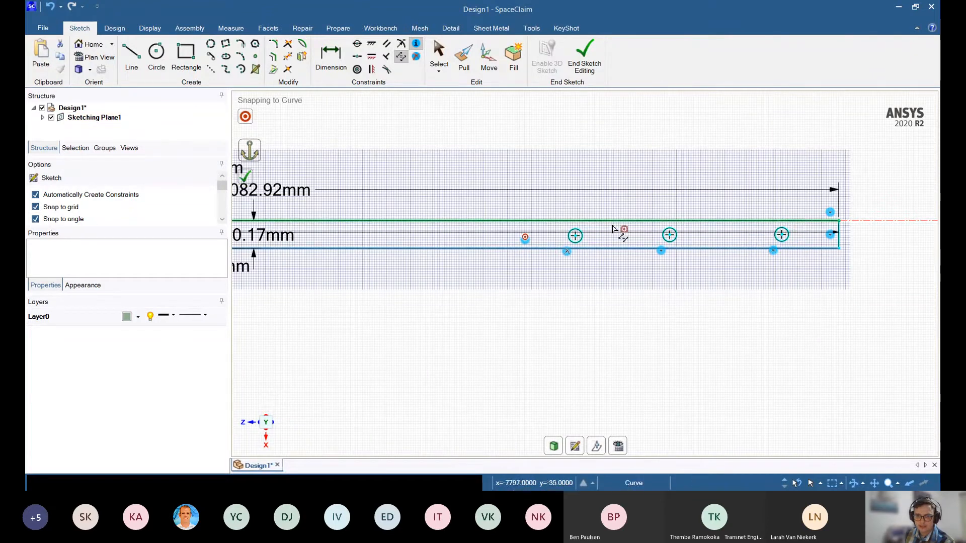
Step: Centre the other two circles between the second rectangle's upper and lower edges with equal distance constraints
left_click(669, 235)
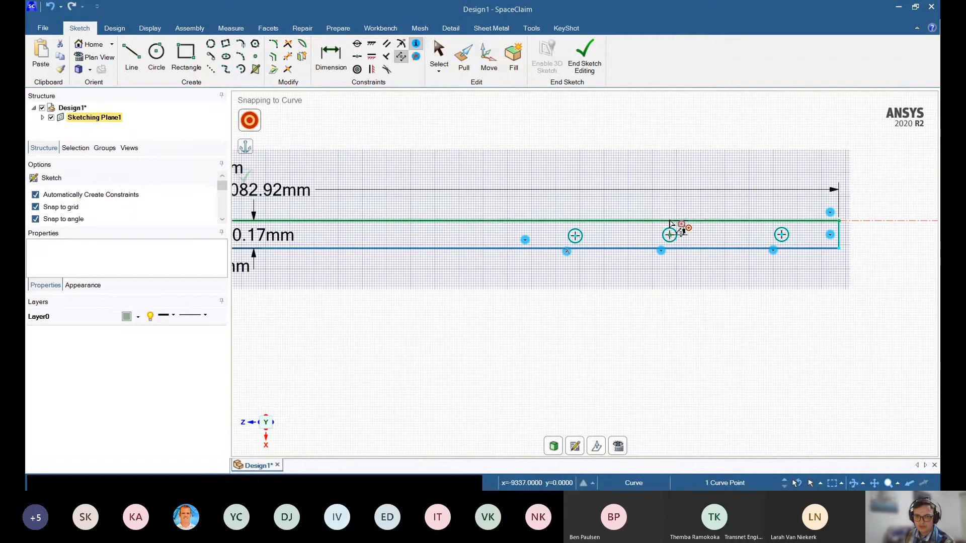
left_click(669, 233, "ctrl")
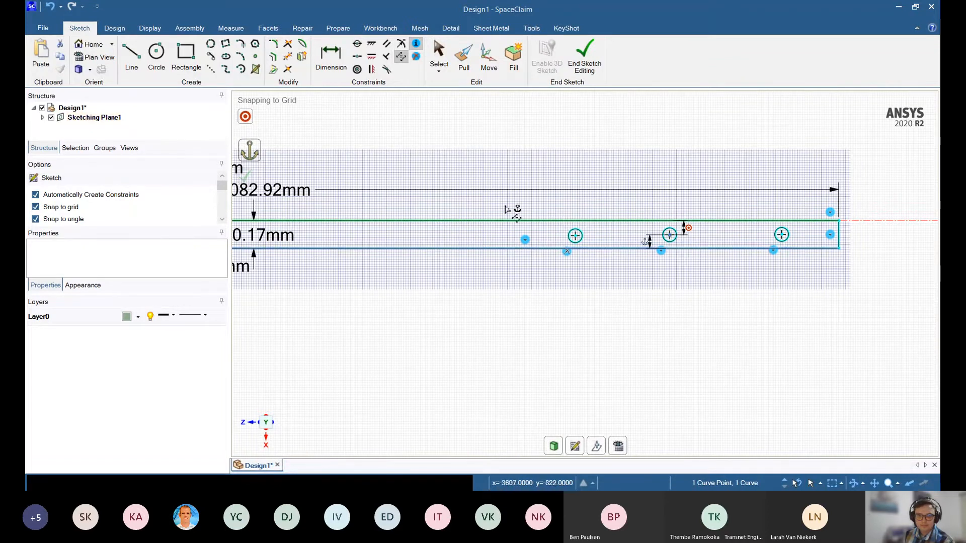
left_click(245, 177)
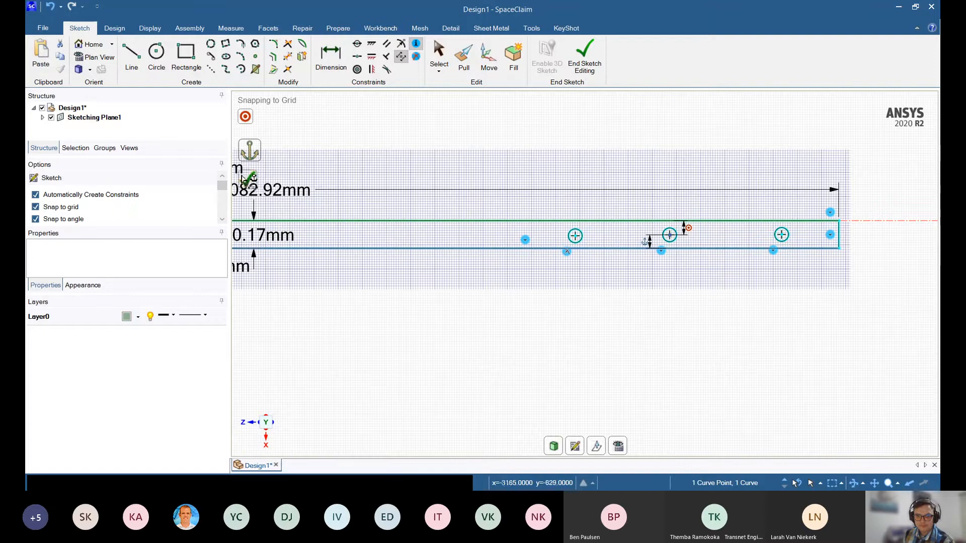
left_click(577, 236)
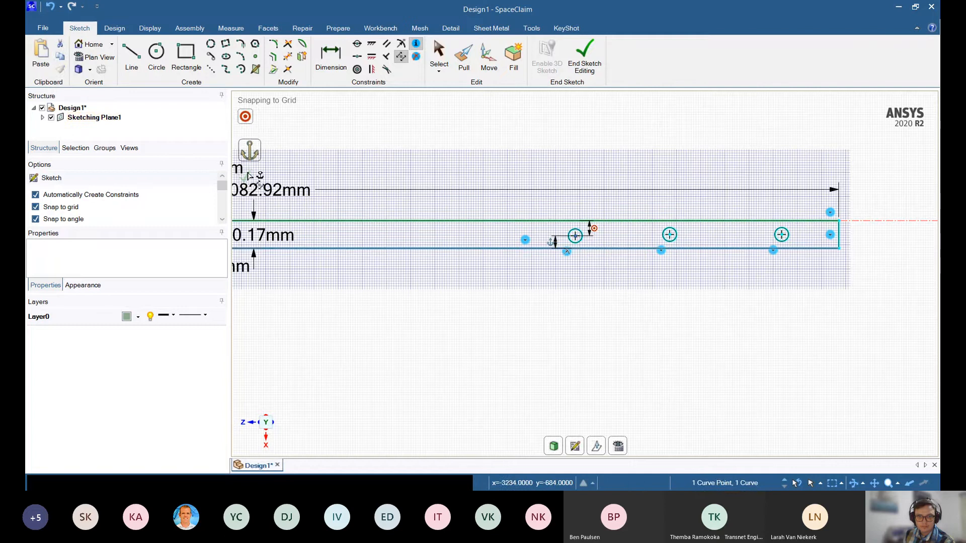
left_click(619, 222)
key("Escape")
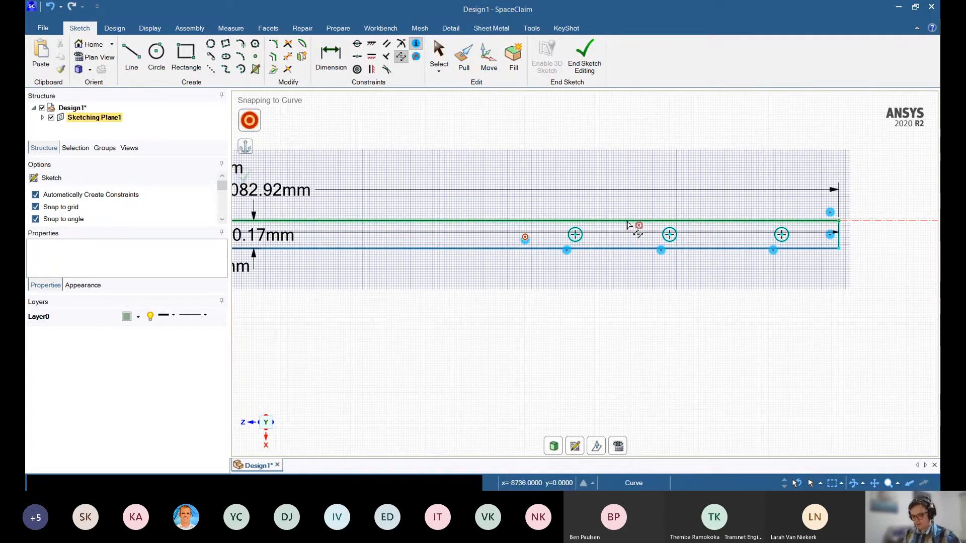
Step: Make the spacing between the outermost and middle circles equal to the outermost circle's distance from the rectangle's far end
mouse_move(616, 228)
middle_mouse_down("ctrl")
mouse_move(662, 218)
mouse_move(630, 218)
middle_mouse_up("ctrl")
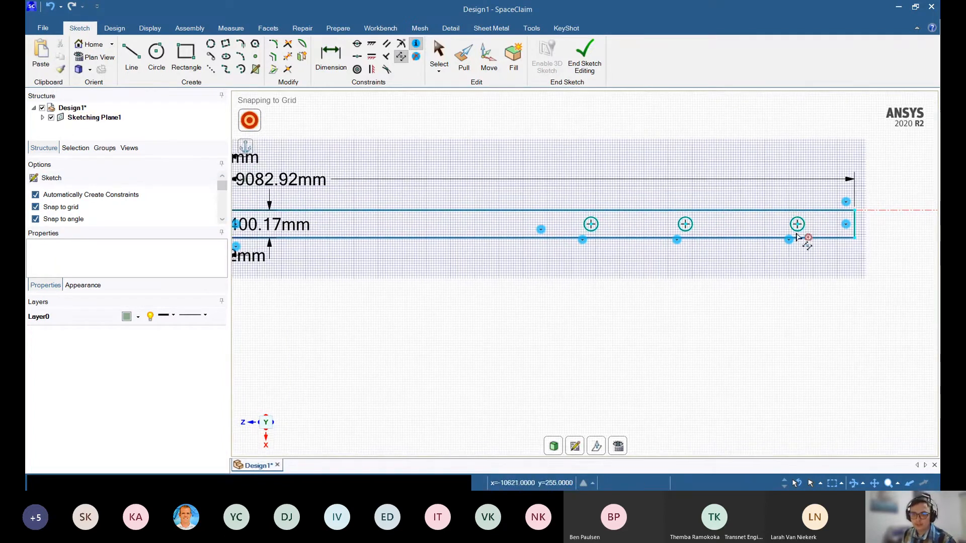
left_click(797, 226)
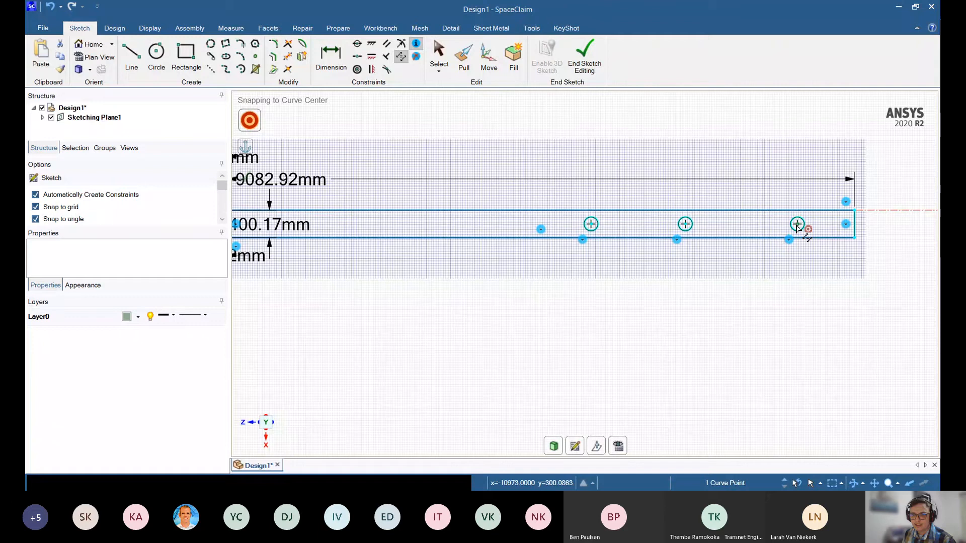
left_click(855, 231, "ctrl")
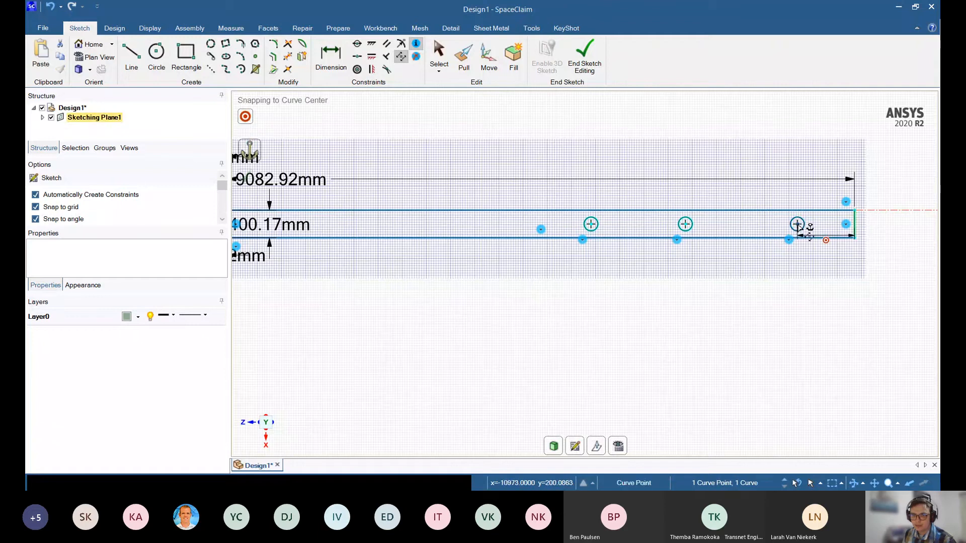
left_click(788, 226)
left_click(685, 224)
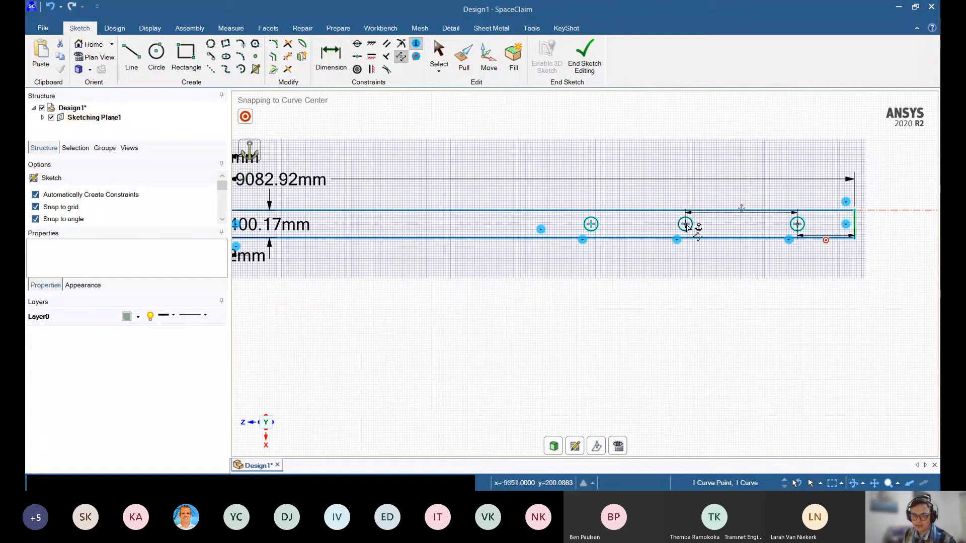
left_click(243, 182)
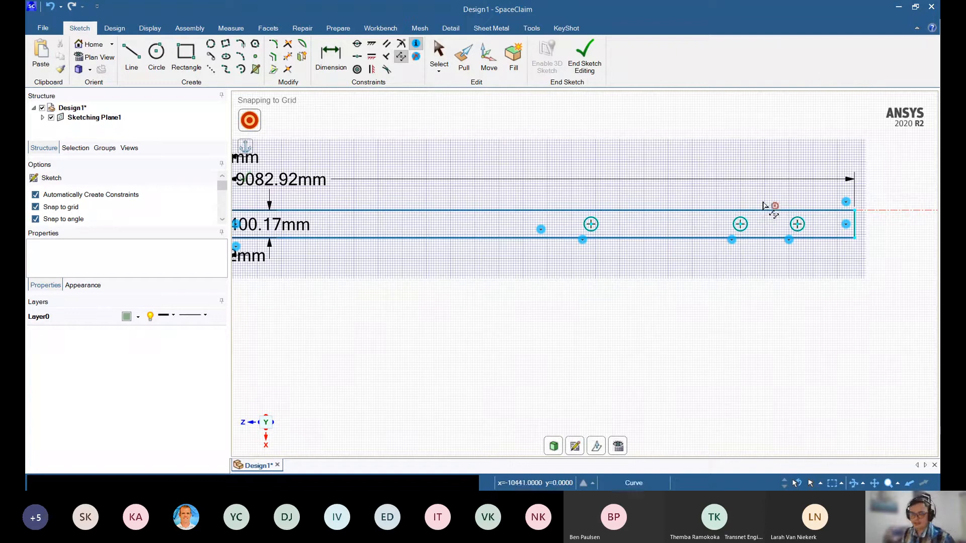
Step: Make the middle-to-inner circle spacing equal to the inner circle's distance from the second rectangle's end at the arc transition
left_click(744, 228)
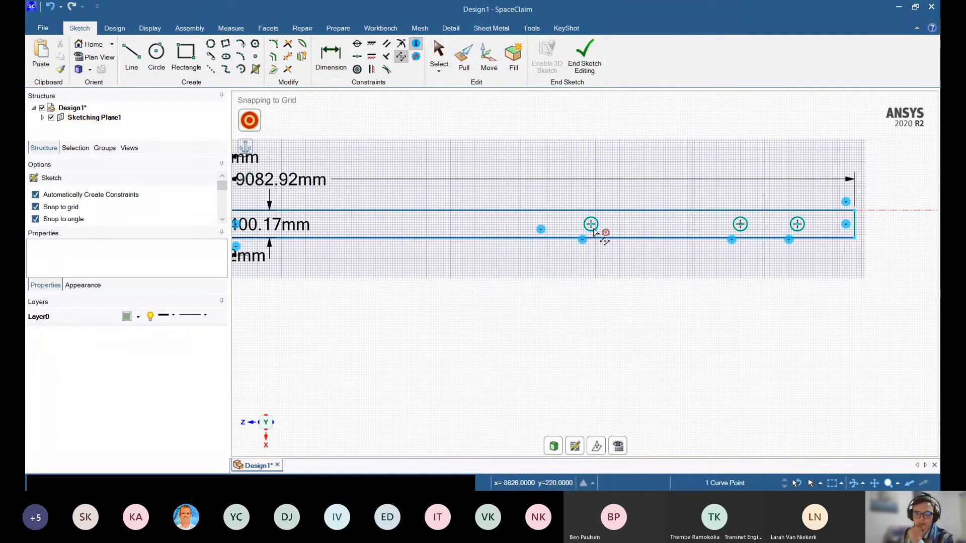
left_click(594, 228)
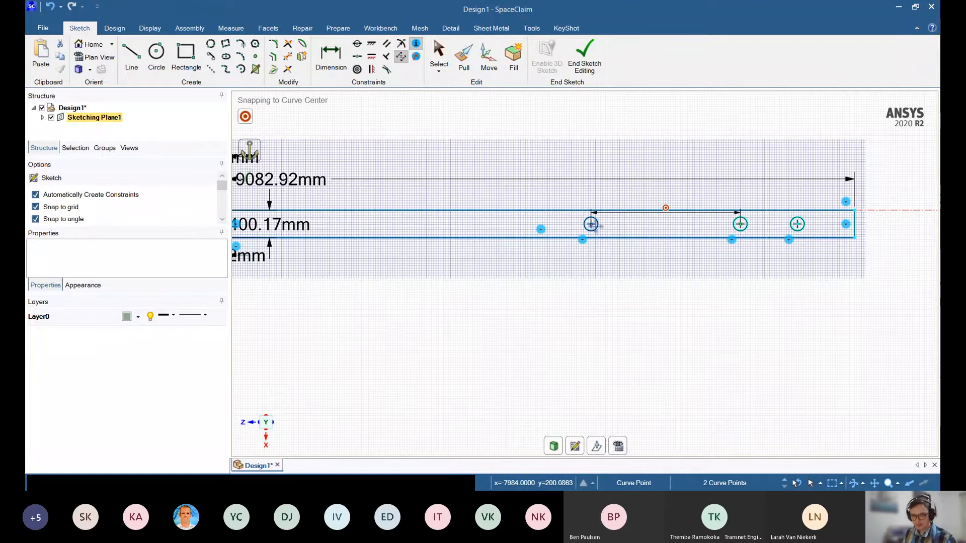
mouse_move(595, 227)
middle_mouse_down("shift")
mouse_move(767, 222)
mouse_move(757, 219)
middle_mouse_up("shift")
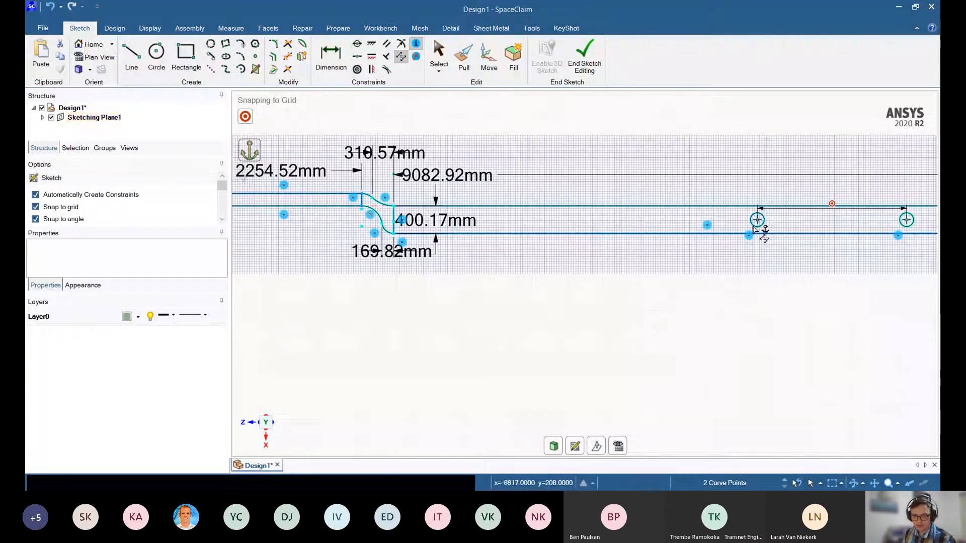
left_click(393, 218)
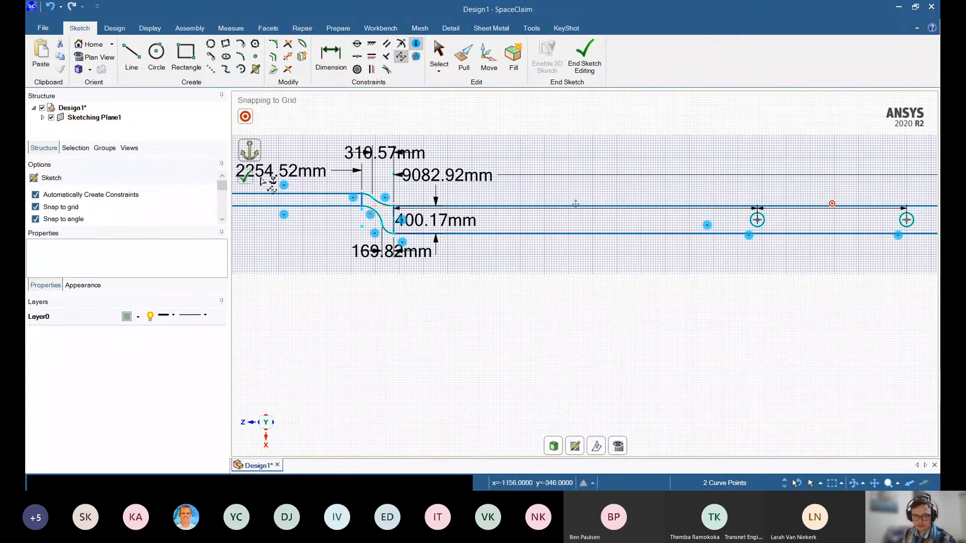
left_click(246, 178)
middle_click_drag(635, 266, 428, 257, "shift")
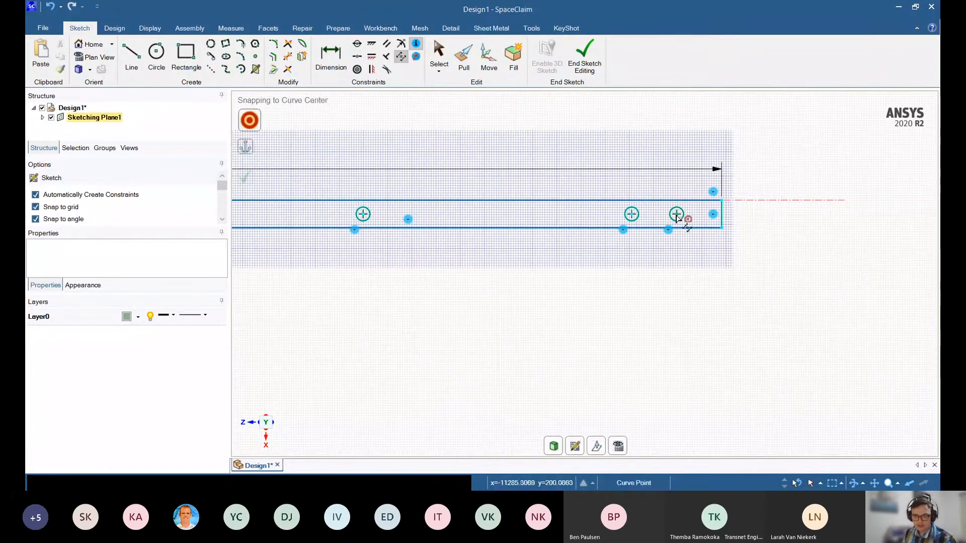
Step: Make the outermost circle's distance from the far end equal to the inner circle's distance from the arc-transition end
left_click(677, 215)
left_click(723, 216)
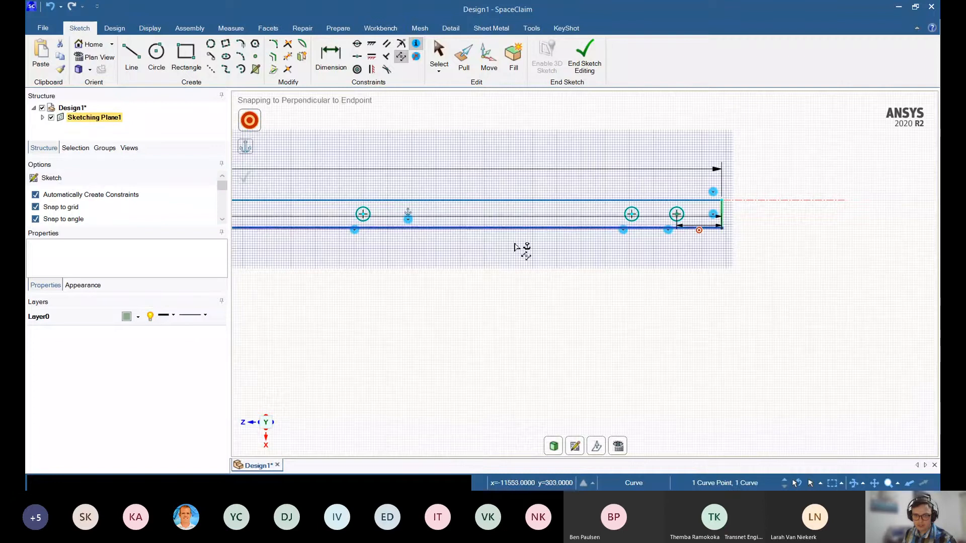
middle_click_drag(516, 250, 597, 209, "shift")
left_click(612, 182, "alt")
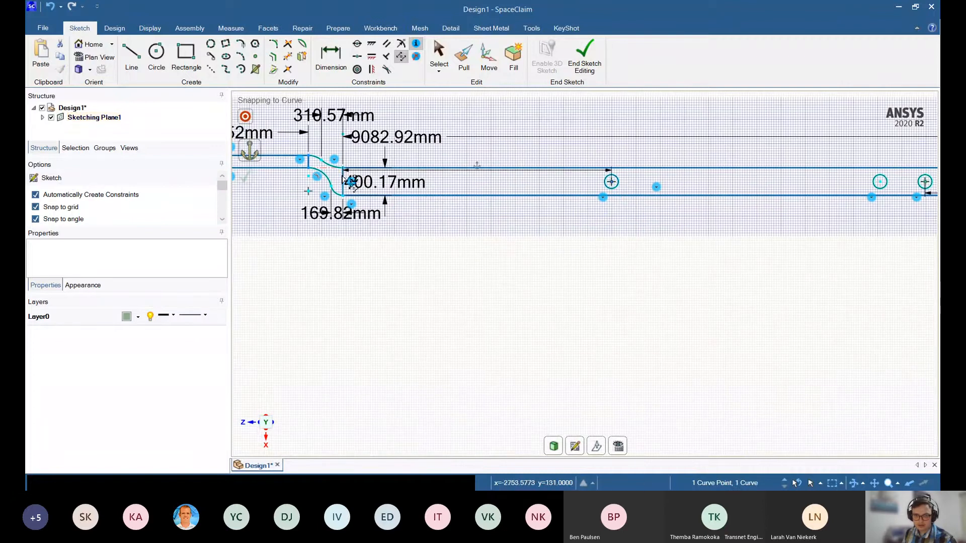
left_click(245, 178)
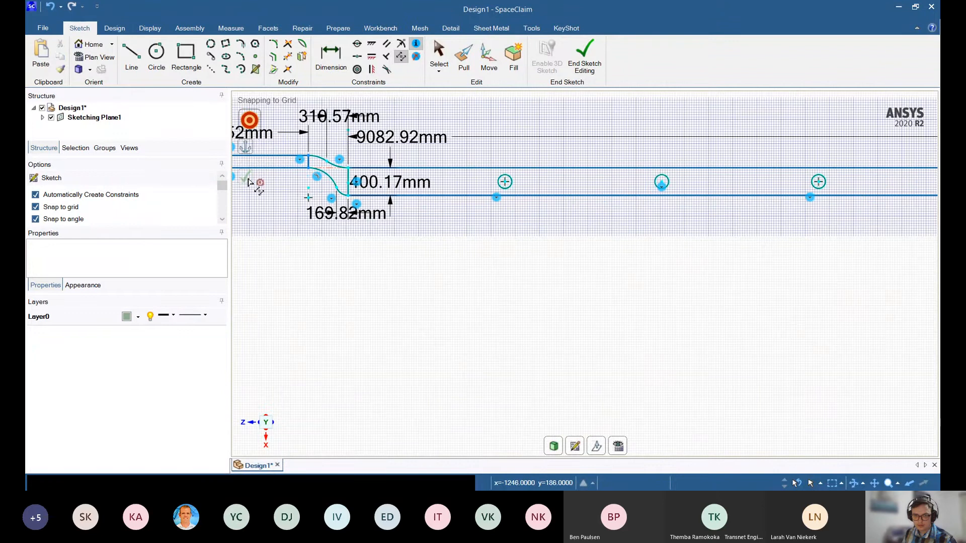
scroll(670, 248, "down", 3)
middle_click_drag(707, 250, 639, 218, "shift")
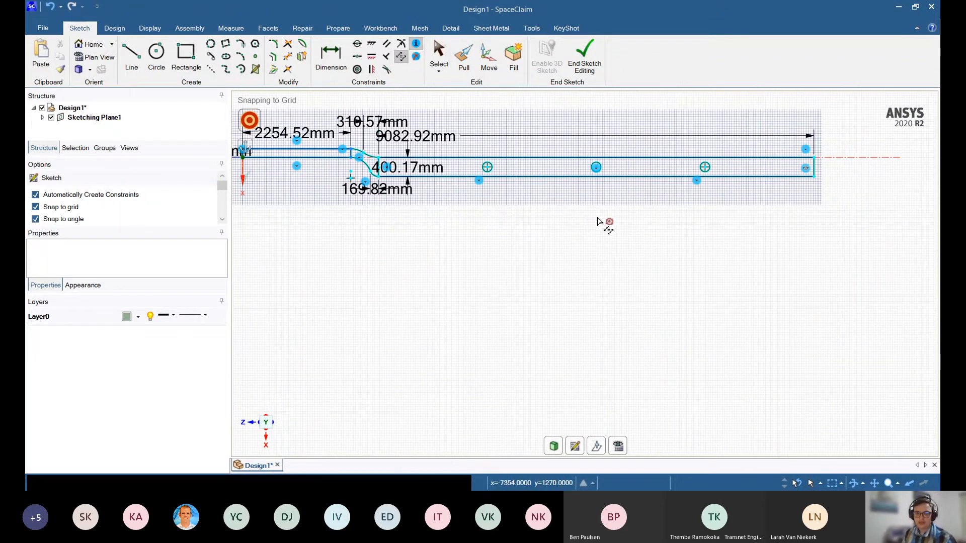
middle_click_drag(574, 248, 694, 289, "shift")
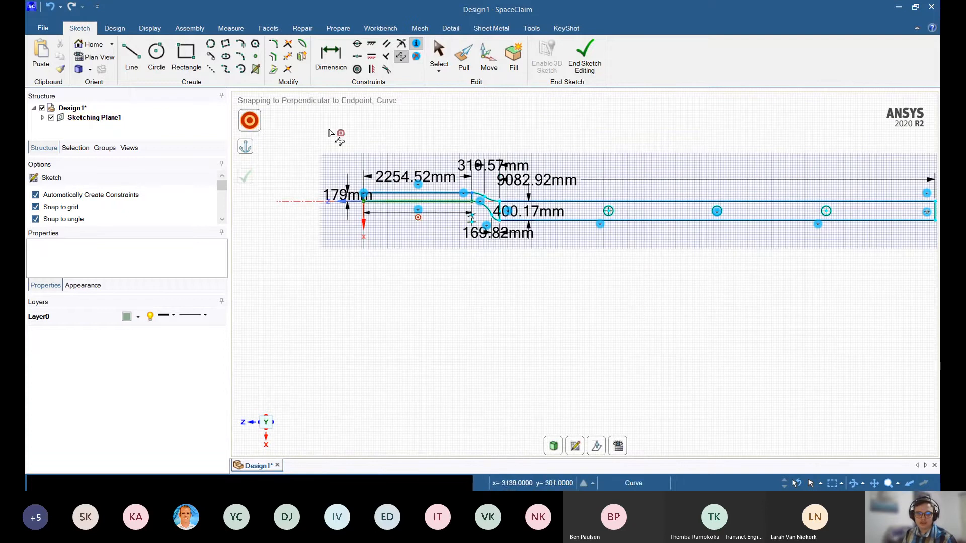
mouse_move(642, 255)
middle_mouse_down("shift")
mouse_move(481, 247)
mouse_move(539, 274)
middle_mouse_up("shift")
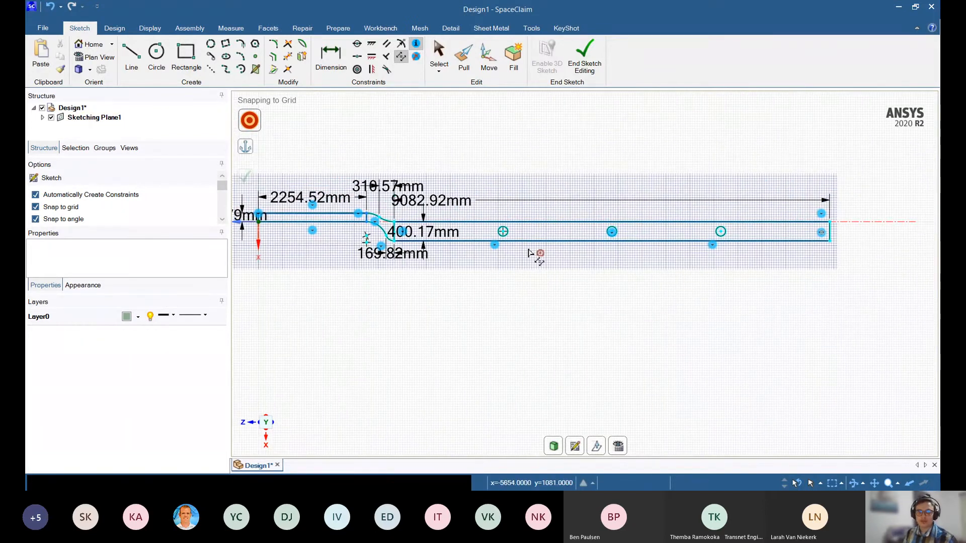
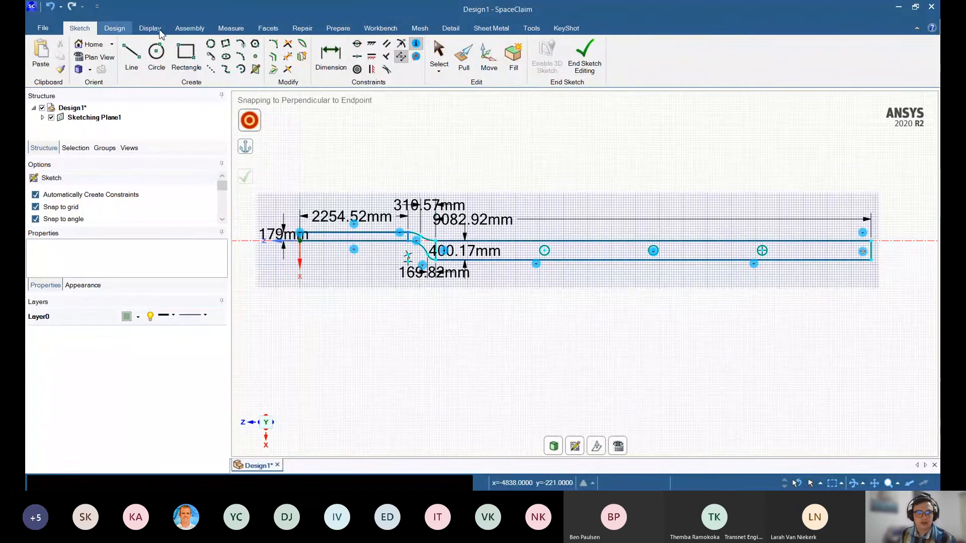
Step: Start block recording of the modelling operations, leaving the finished sketch for solid modelling
left_click(108, 28)
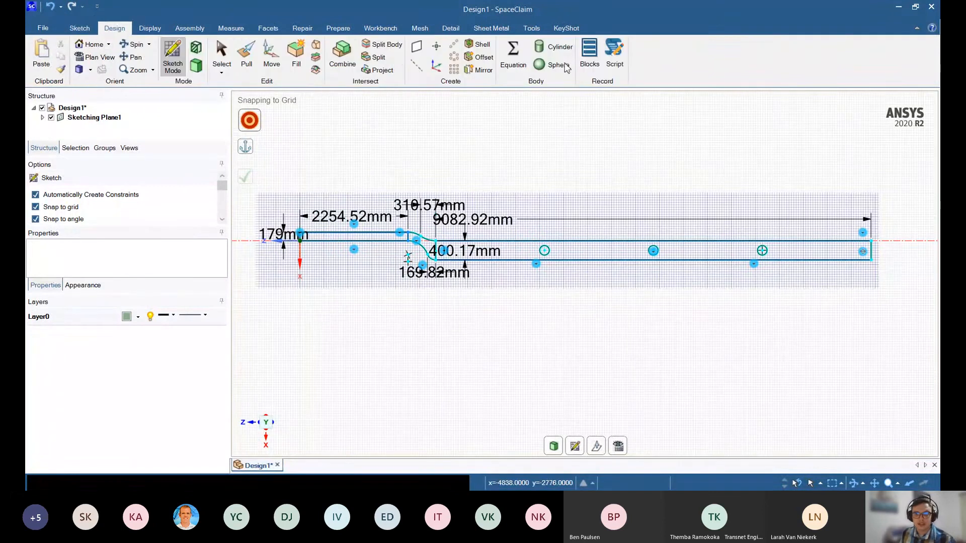
left_click(589, 59)
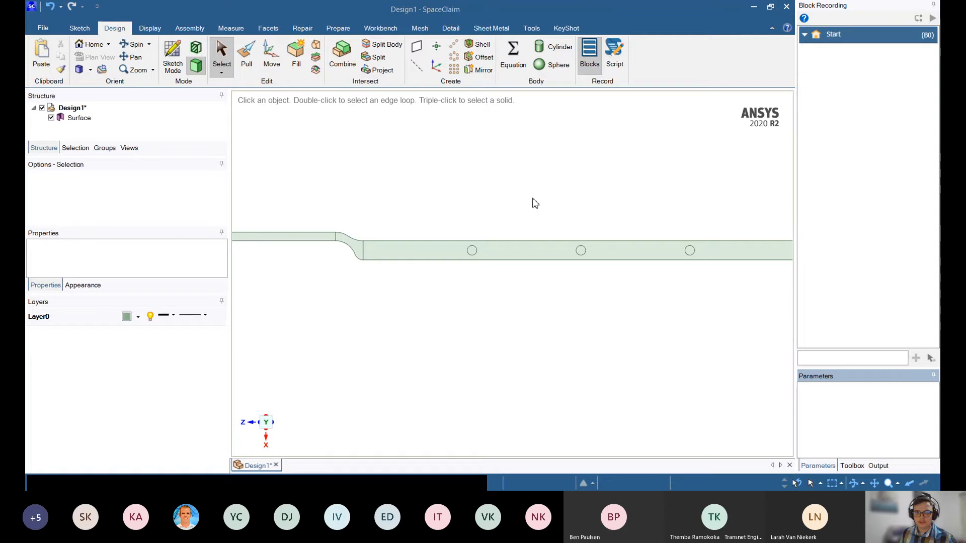
scroll(477, 199, "down", 1)
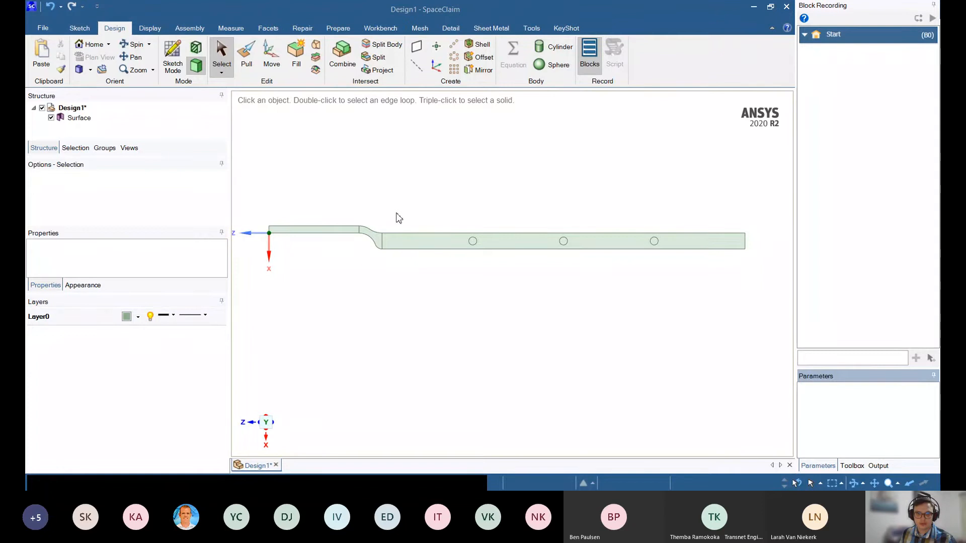
scroll(400, 214, "up", 1)
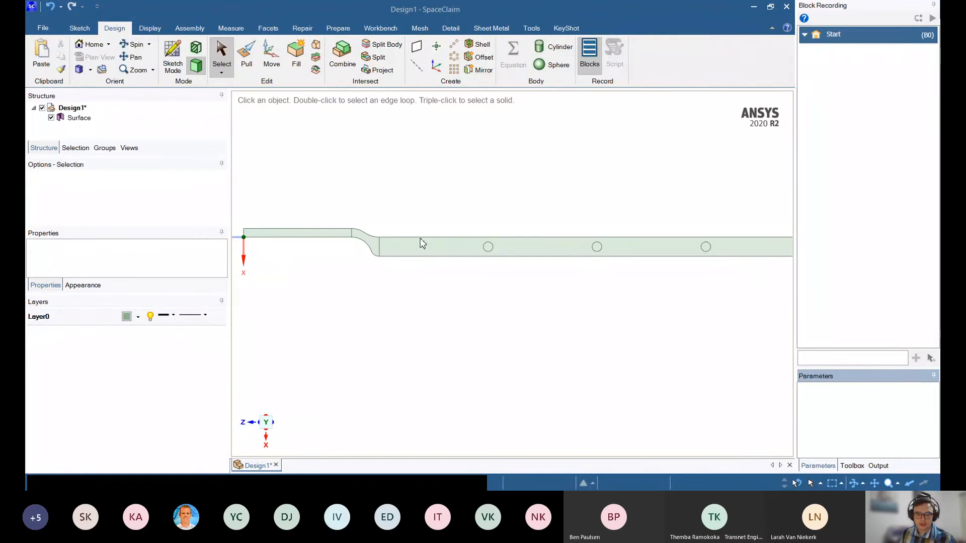
Step: Pull the shorter rectangular face into a solid about 365 mm thick and expand its recorded extrusion block
left_click(307, 236)
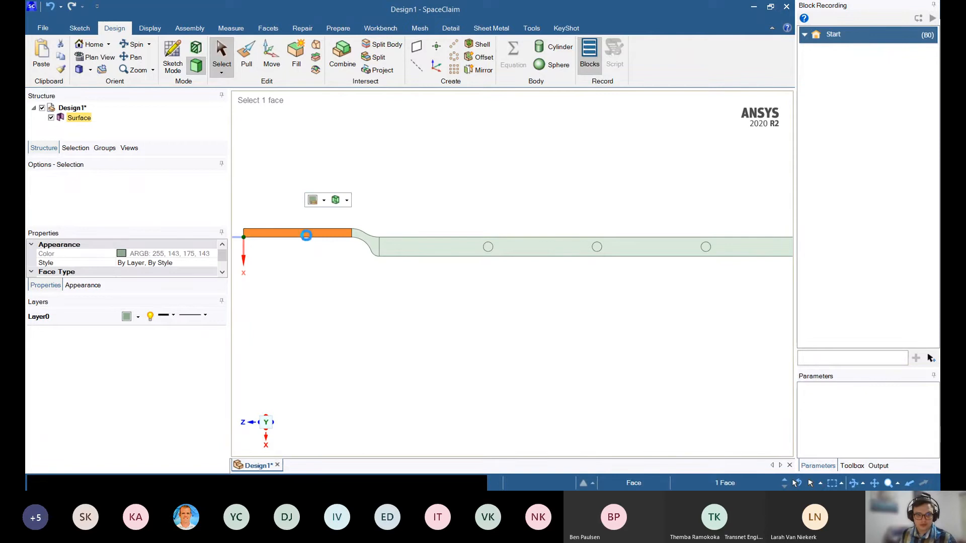
key("p")
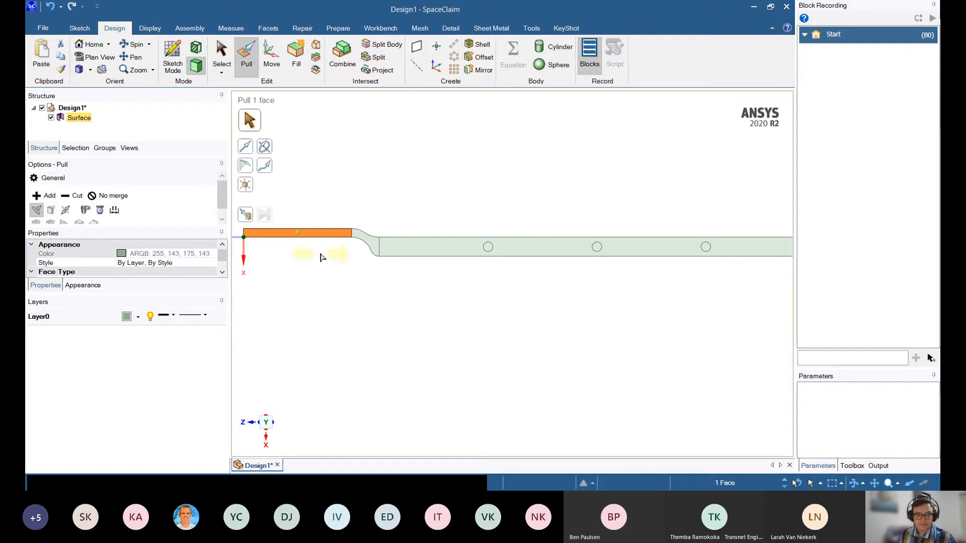
middle_click_drag(319, 255, 300, 235)
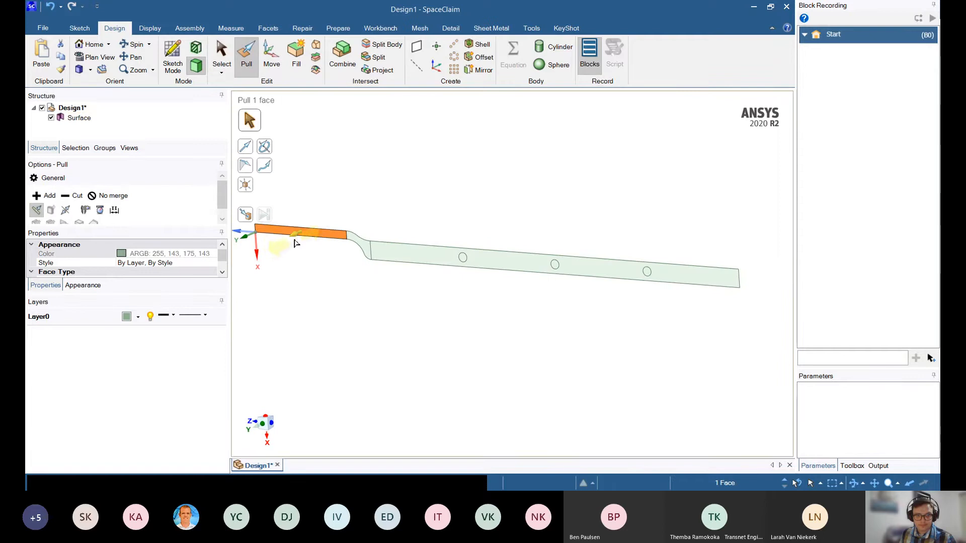
left_click_drag(297, 243, 288, 246)
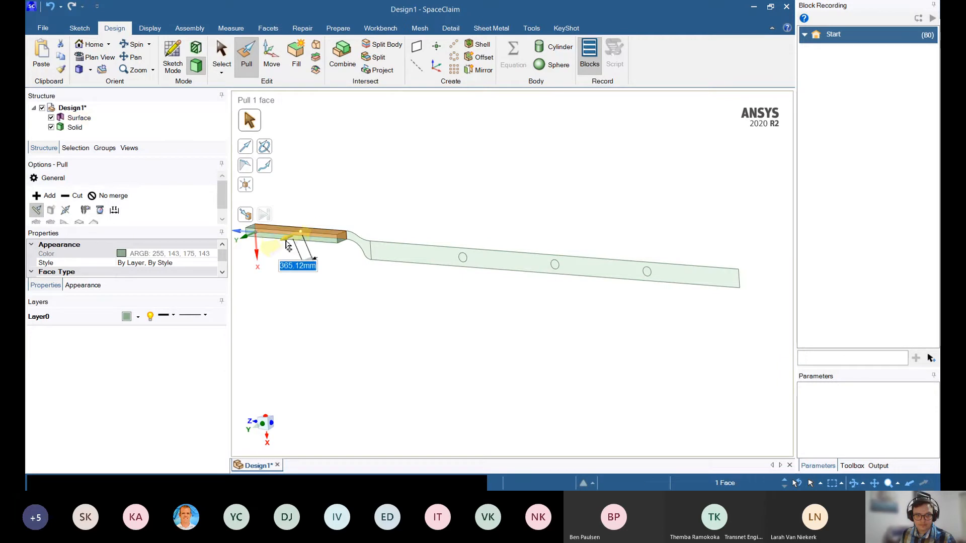
left_click(370, 372)
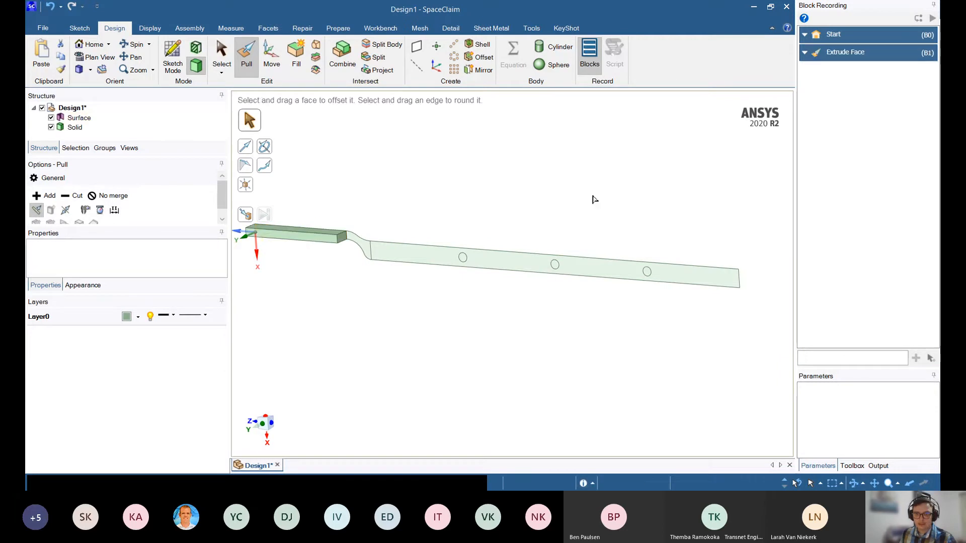
left_click(855, 52)
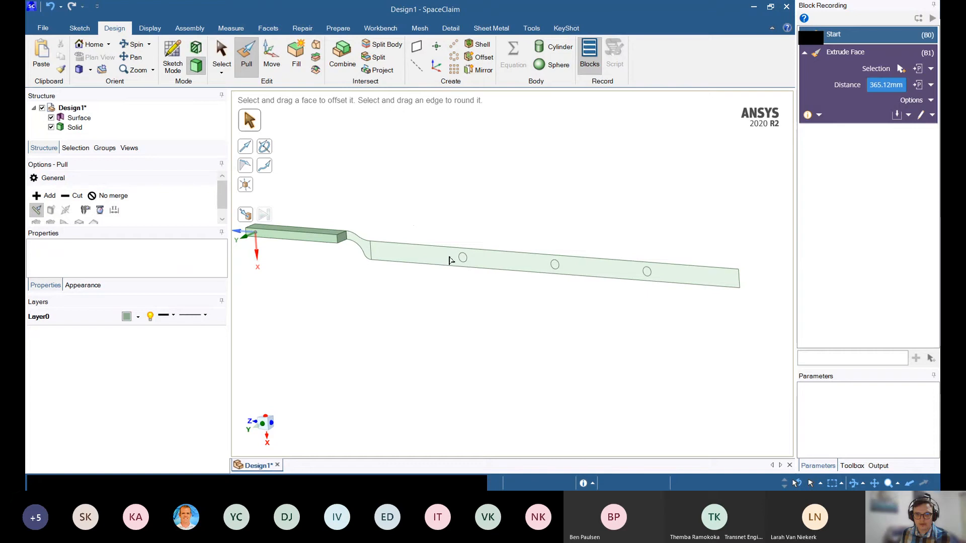
Step: Pull the longer rectangular face with the three holes by about 343 mm and expand its recorded extrusion block
left_click(359, 244)
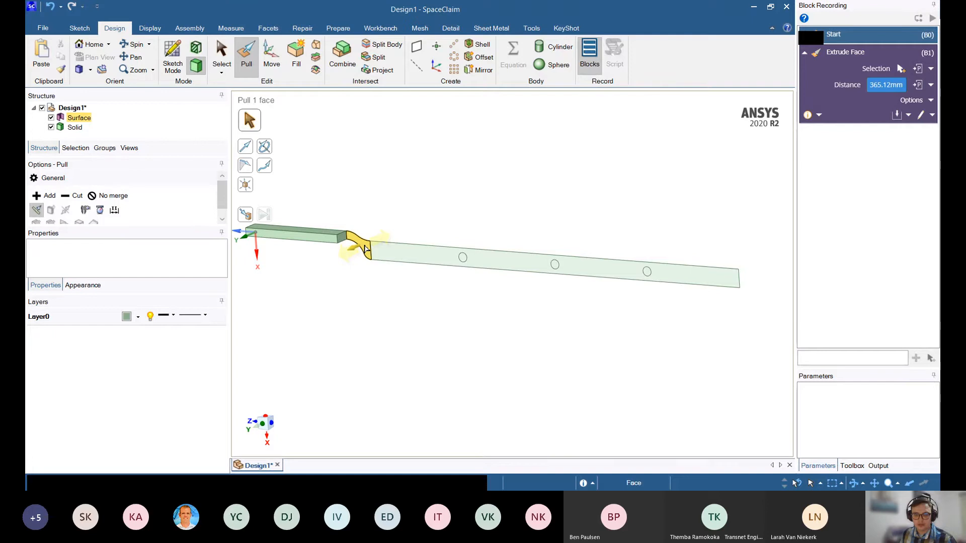
left_click(388, 255)
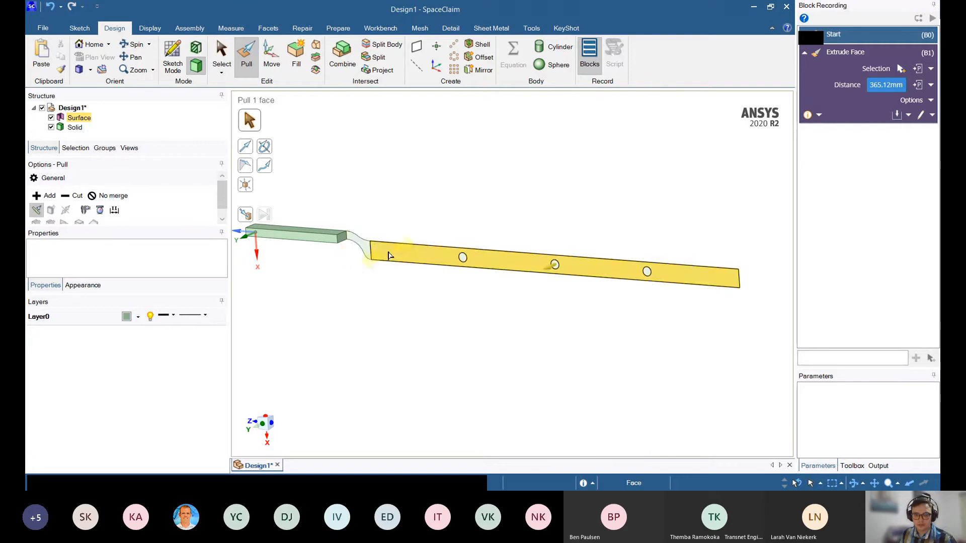
left_click_drag(388, 255, 381, 258)
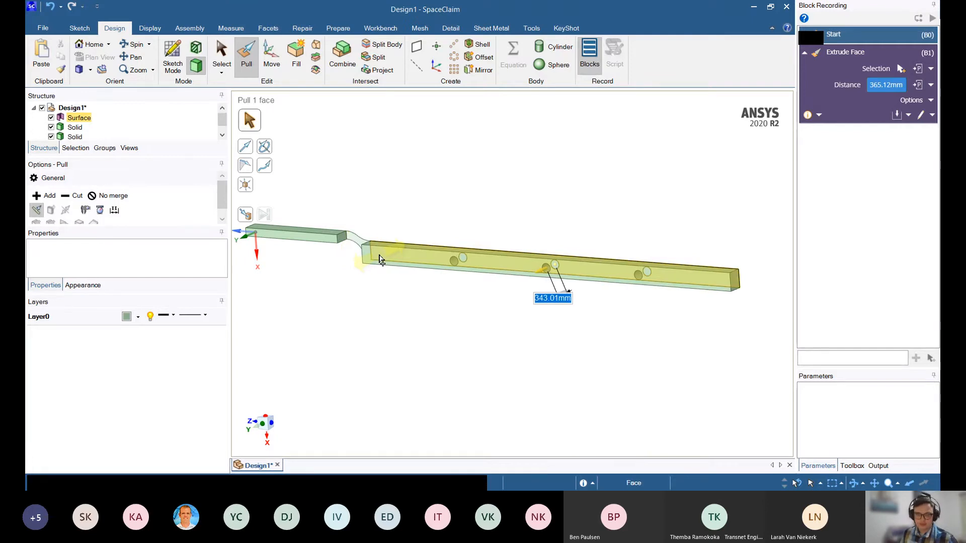
left_click(395, 189)
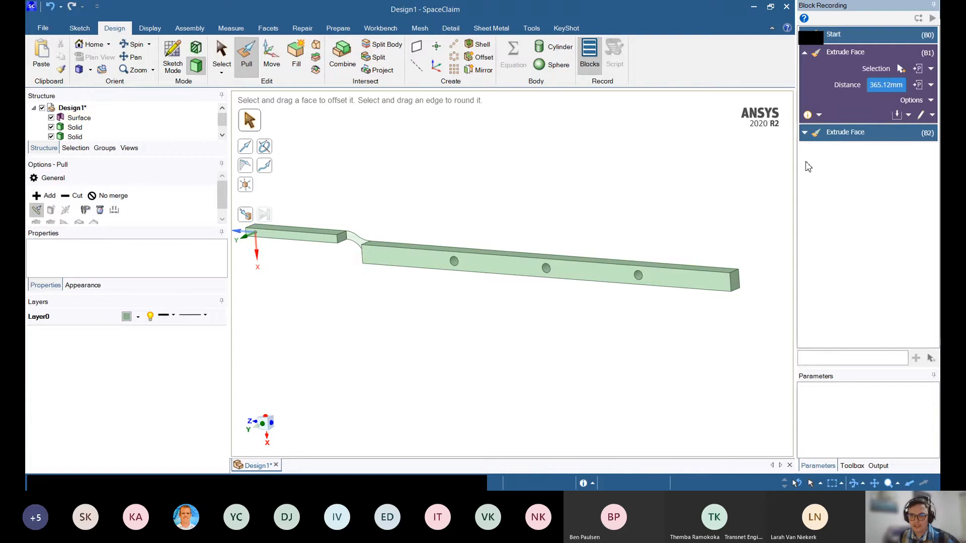
left_click(805, 134)
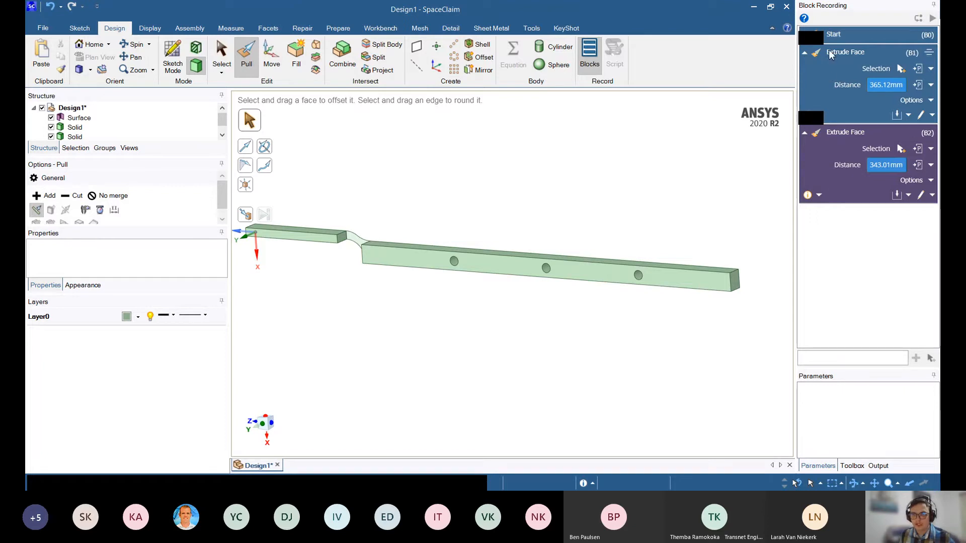
Step: Create a parameter from the first extrusion's distance and set its description to t1
mouse_move(829, 51)
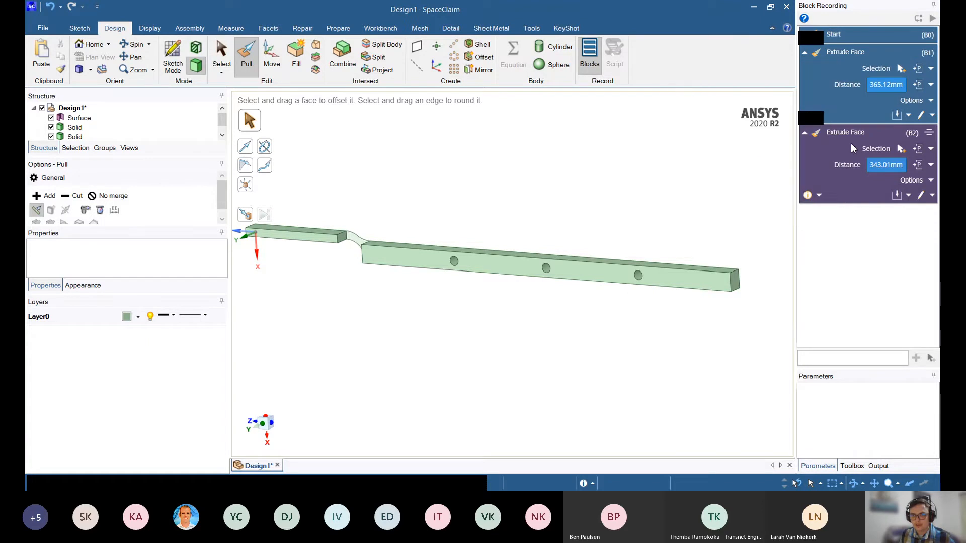
mouse_move(831, 135)
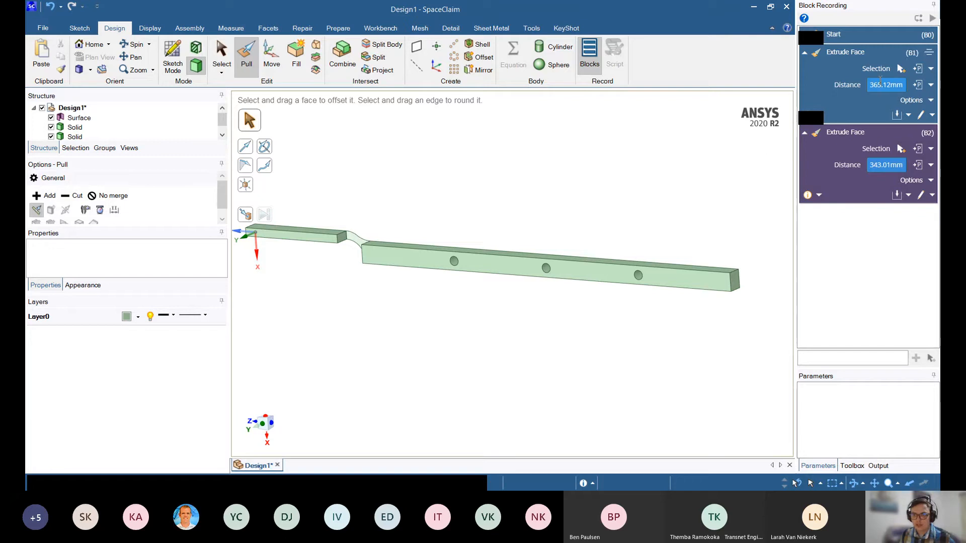
left_click(916, 87)
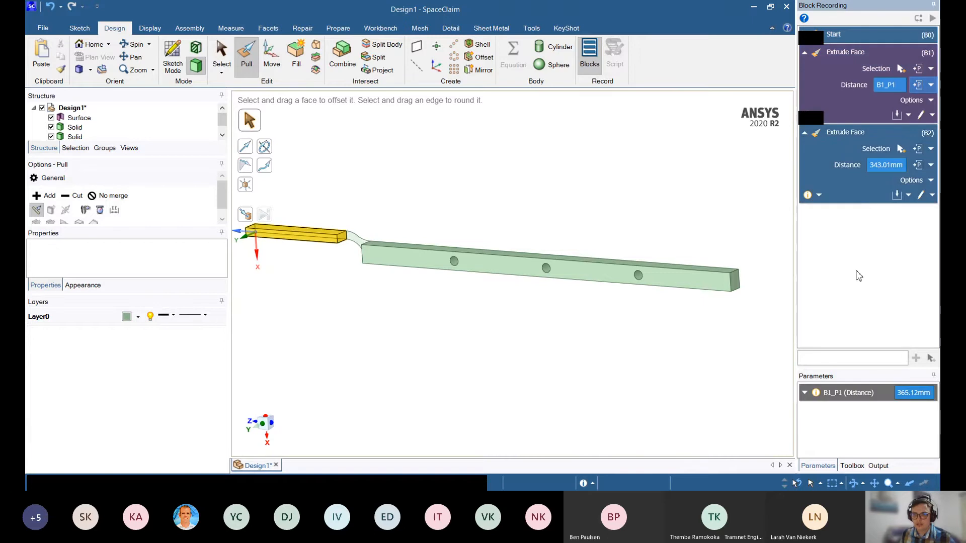
left_click(805, 393)
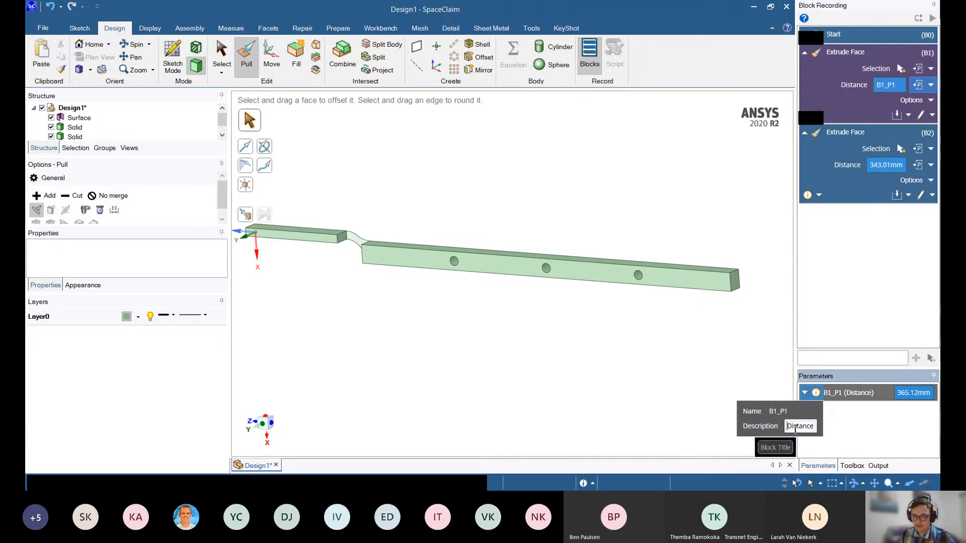
left_click(816, 428)
type("t1")
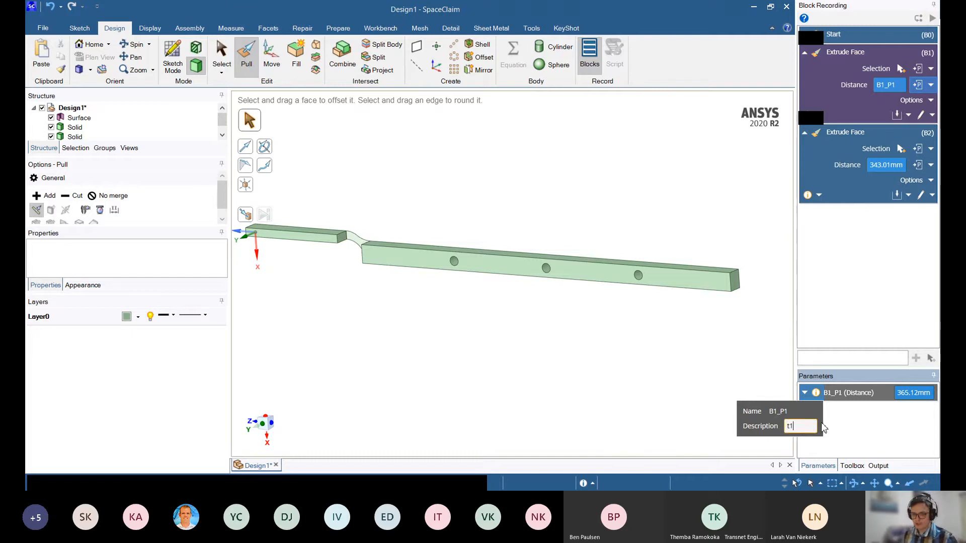
left_click(597, 342)
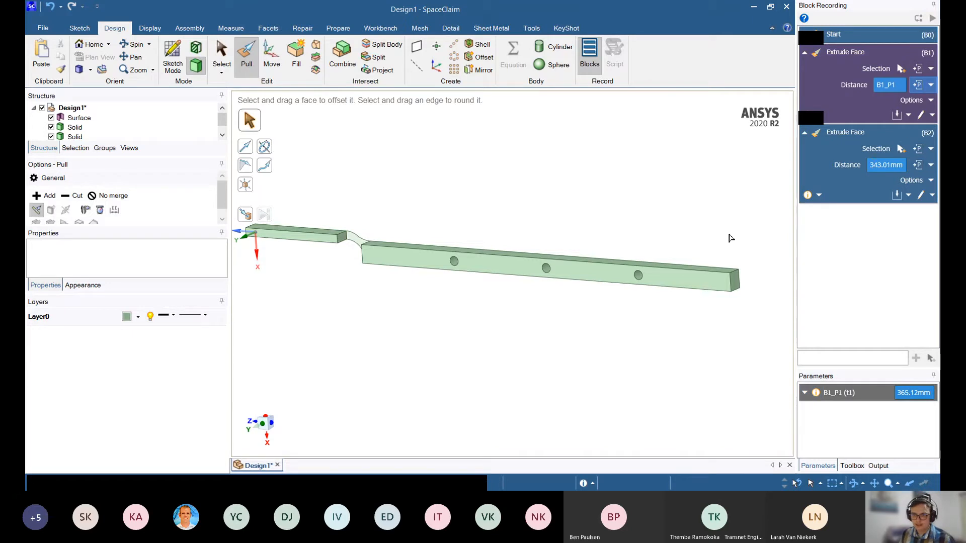
Step: Parameterise the second extrusion's distance, link it to the existing t1 parameter B1_P1, and replay the recorded blocks
left_click(919, 165)
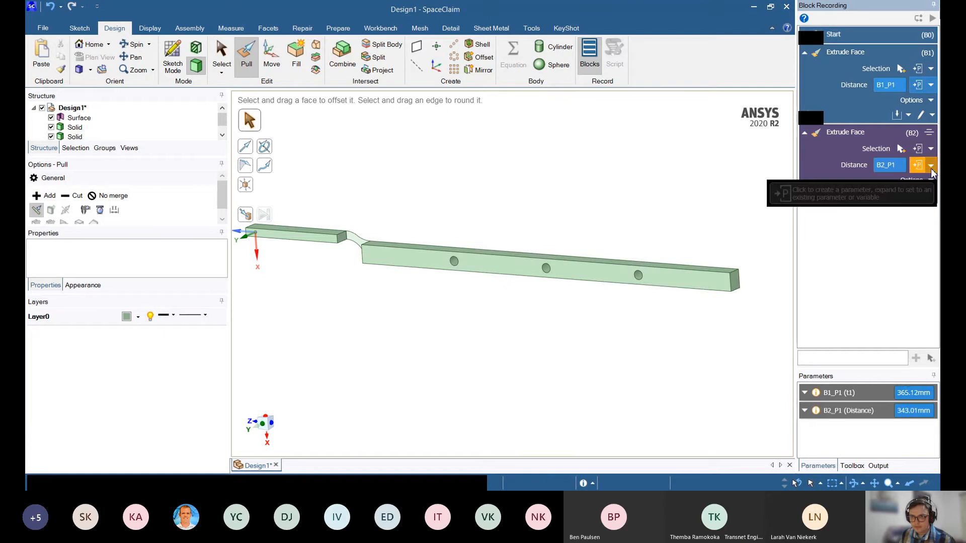
left_click(931, 167)
left_click(900, 216)
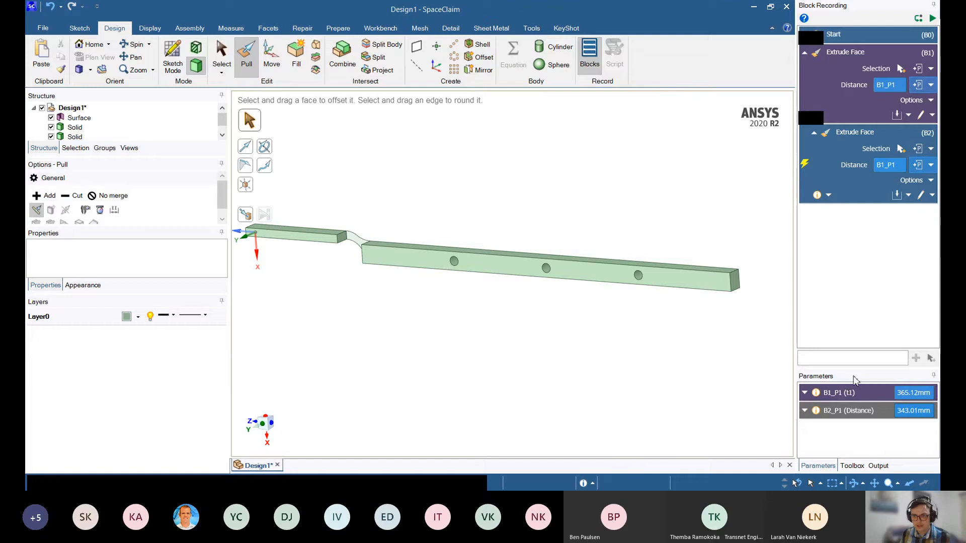
left_click(932, 19)
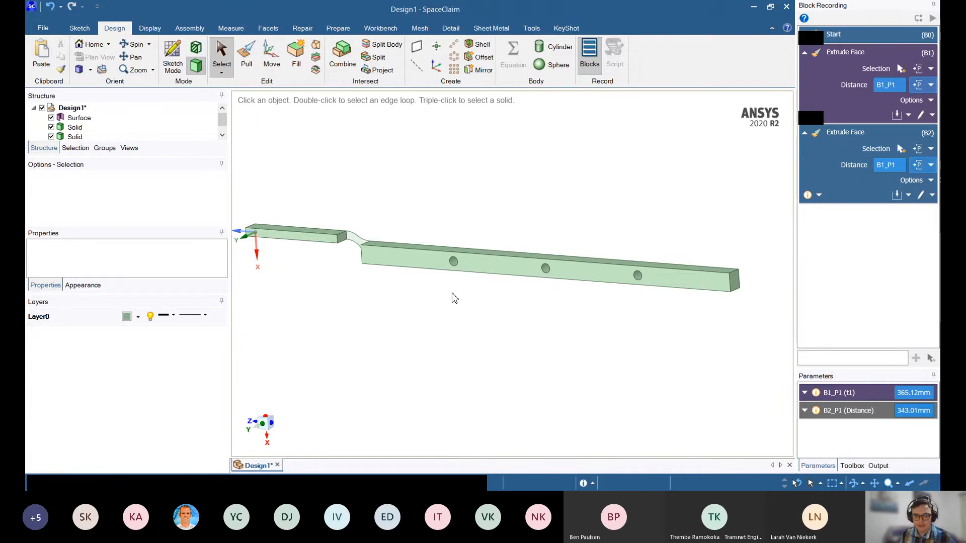
Step: Share the coincident topology across the surfaces and solids with a 0.2 mm coincidence tolerance
mouse_move(528, 242)
middle_mouse_down()
mouse_move(632, 222)
mouse_move(518, 232)
mouse_move(493, 259)
mouse_move(534, 251)
mouse_move(653, 271)
middle_mouse_up()
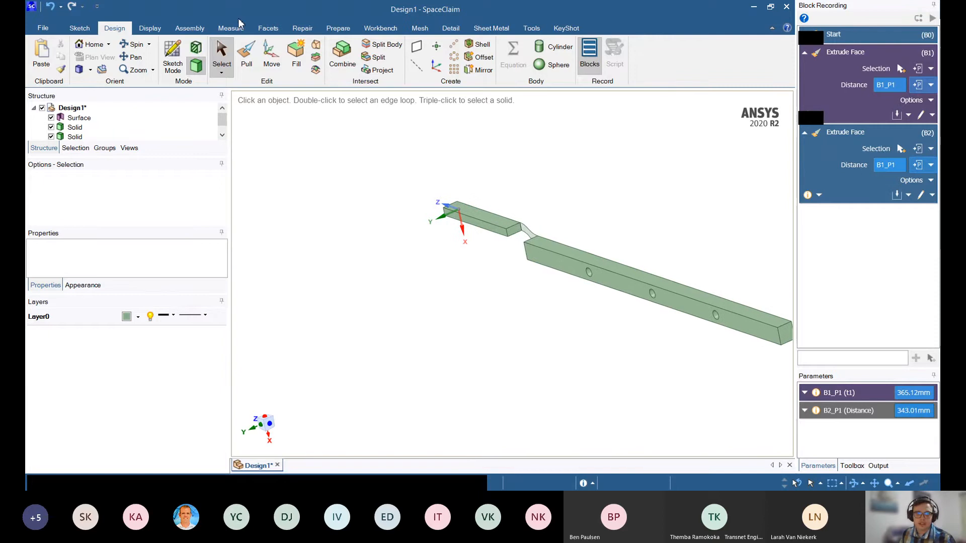
left_click(379, 29)
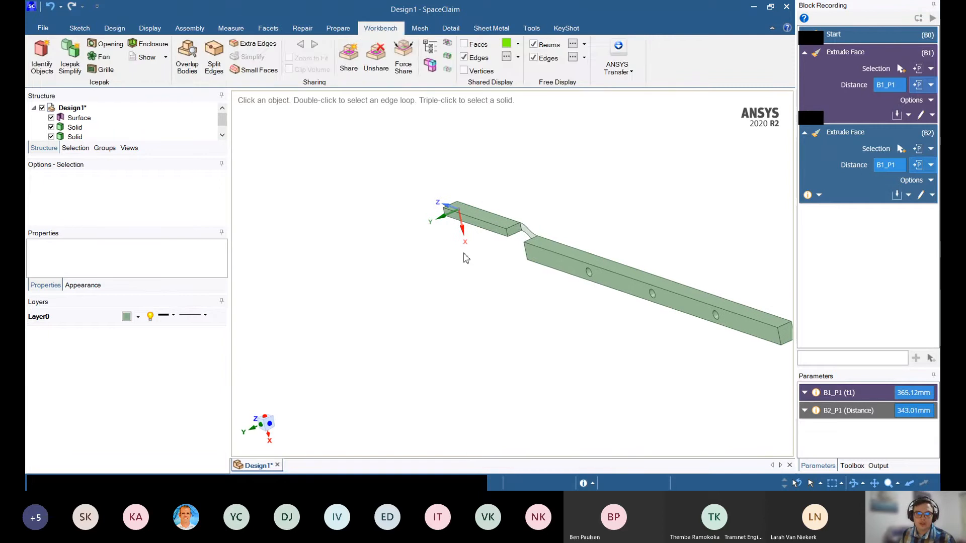
left_click(350, 57)
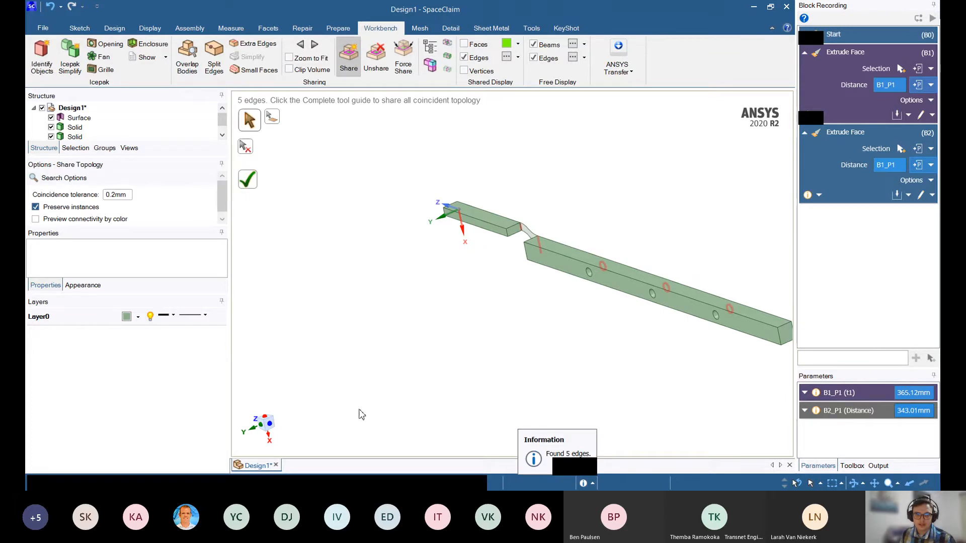
left_click(248, 180)
middle_click_drag(619, 222, 416, 203, "shift")
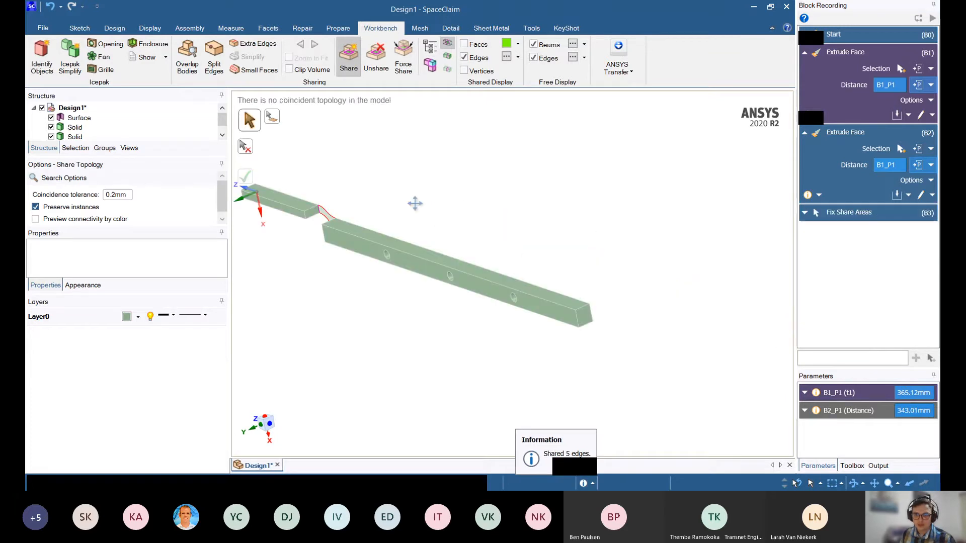
Step: Expand the Fix Share Areas block and examine the script behind the second Extrude Face block
left_click(805, 215)
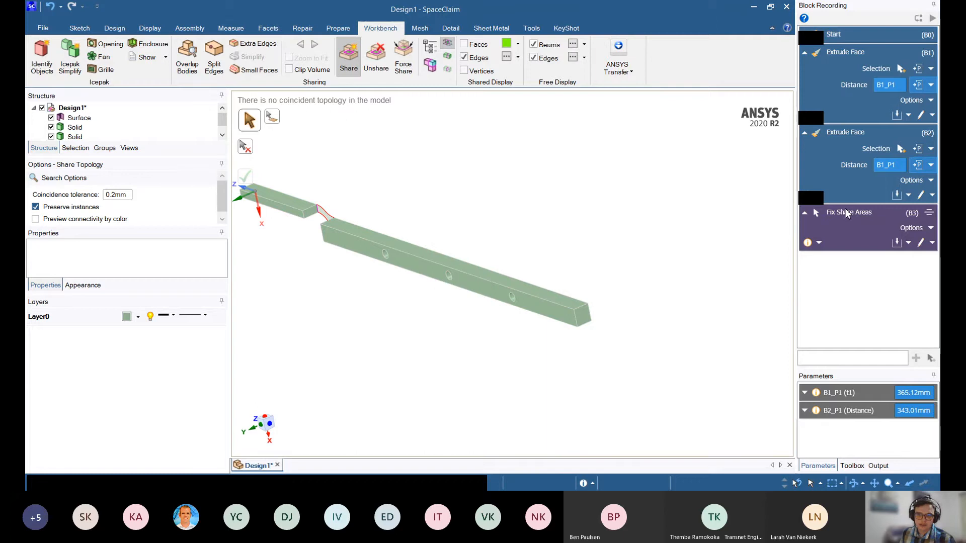
mouse_move(850, 213)
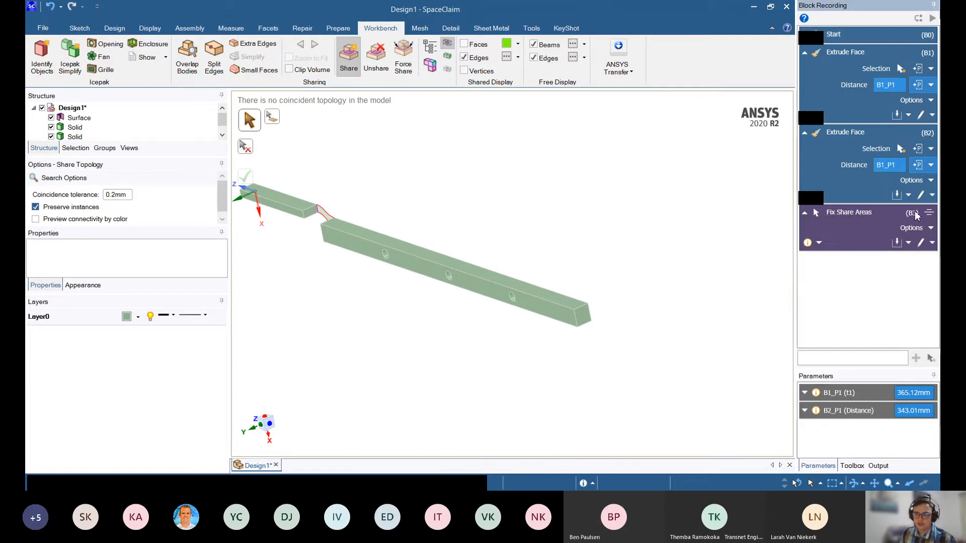
left_click_drag(930, 213, 888, 216)
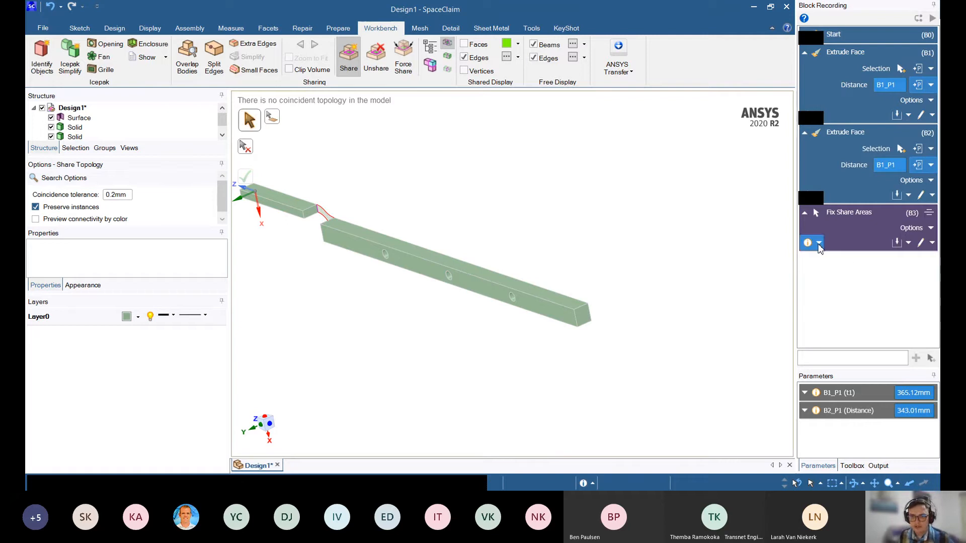
left_click(819, 244)
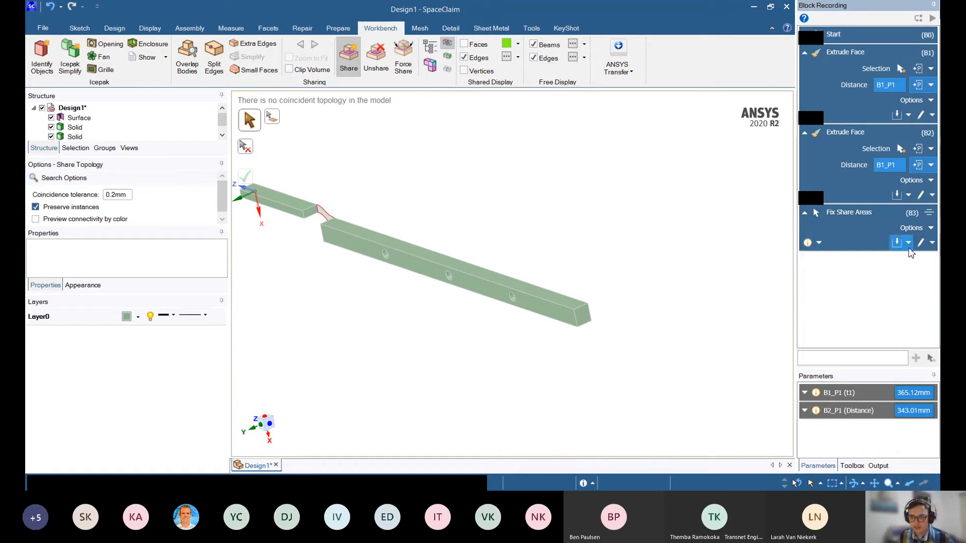
left_click(932, 196)
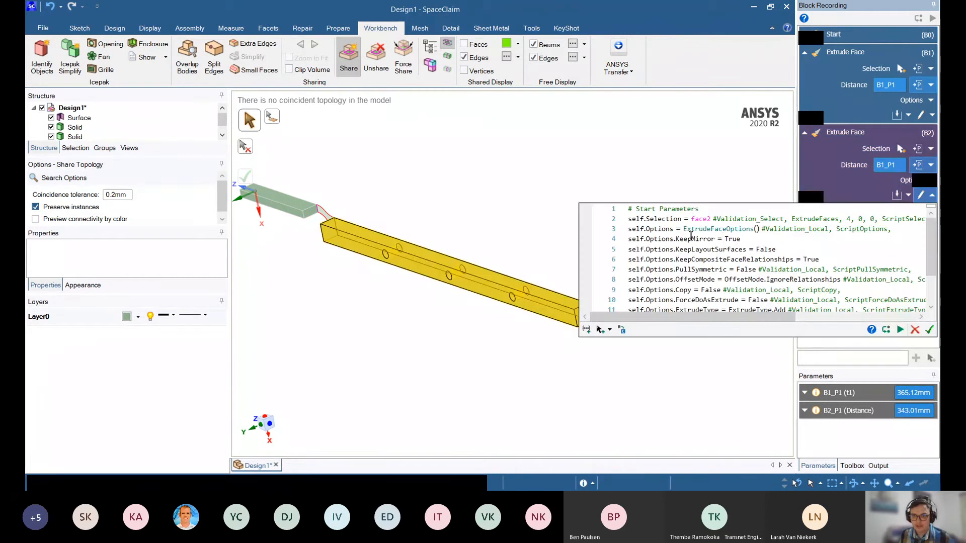
scroll(691, 235, "down", 2)
scroll(690, 235, "up", 2)
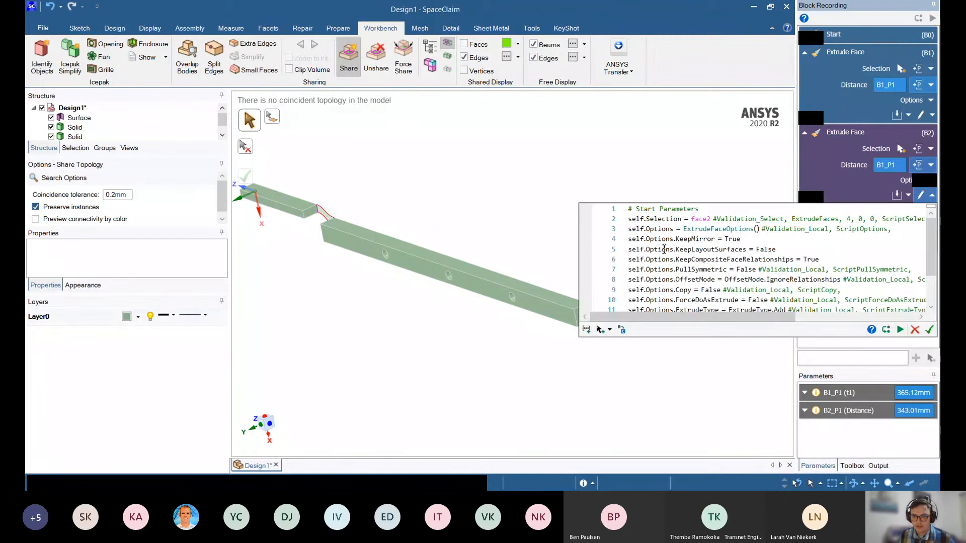
scroll(699, 252, "down", 1)
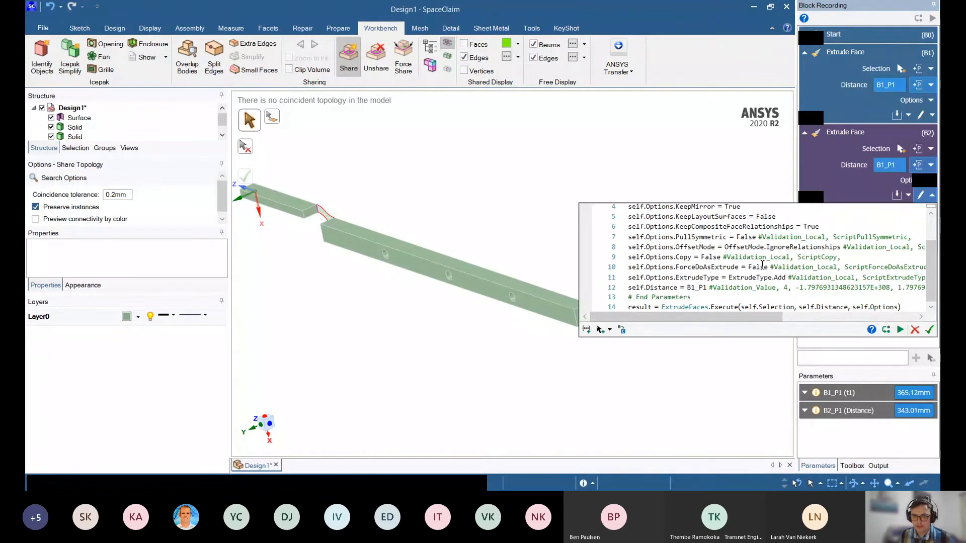
mouse_move(708, 255)
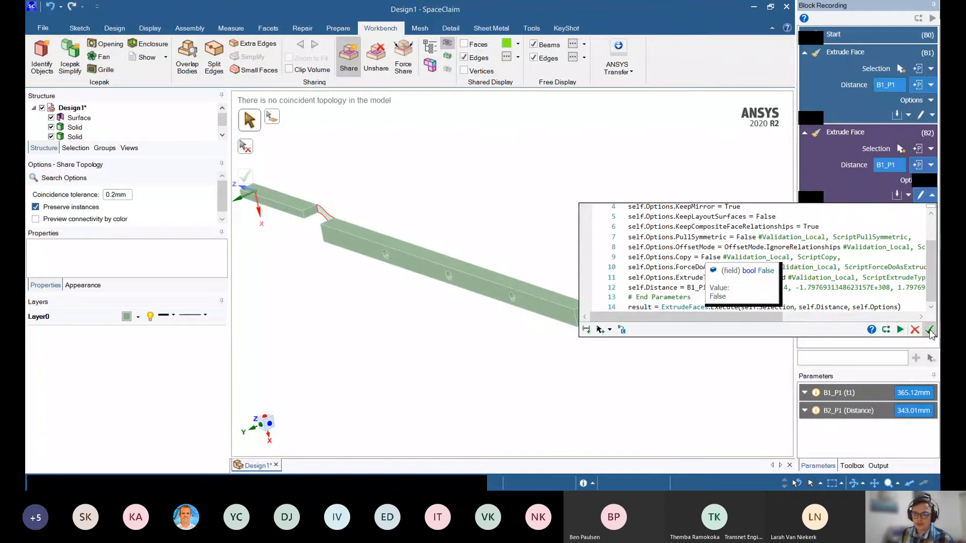
left_click(929, 329)
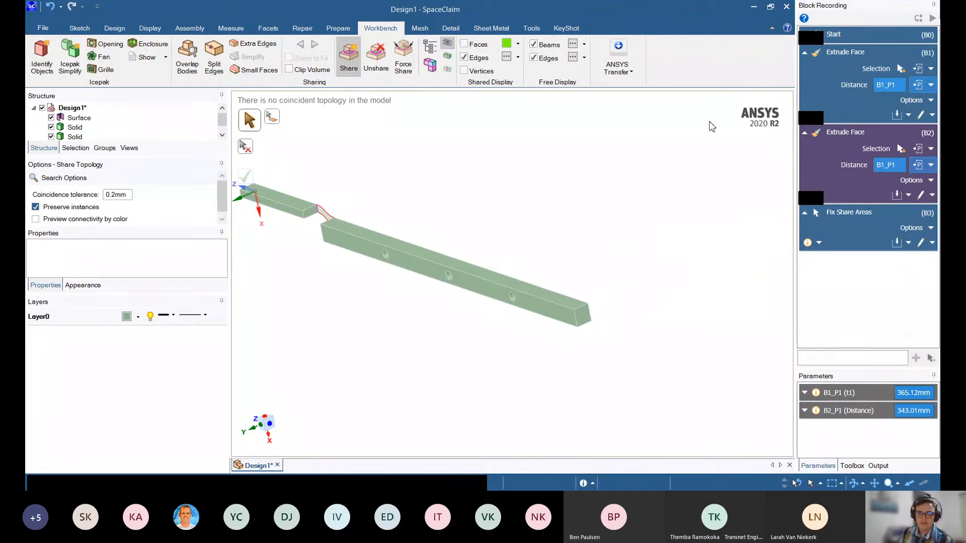
Step: Leave the Share tool, orient the view square to the long bar's face with the three holes, and start a sketch on it
mouse_move(499, 274)
middle_mouse_down()
mouse_move(563, 262)
mouse_move(569, 236)
mouse_move(433, 255)
middle_mouse_up()
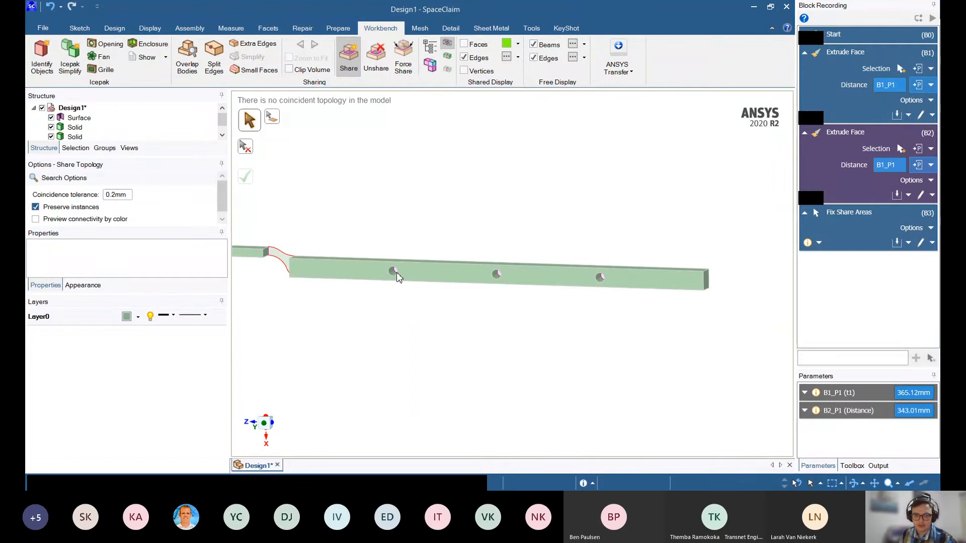
scroll(397, 274, "up", 5)
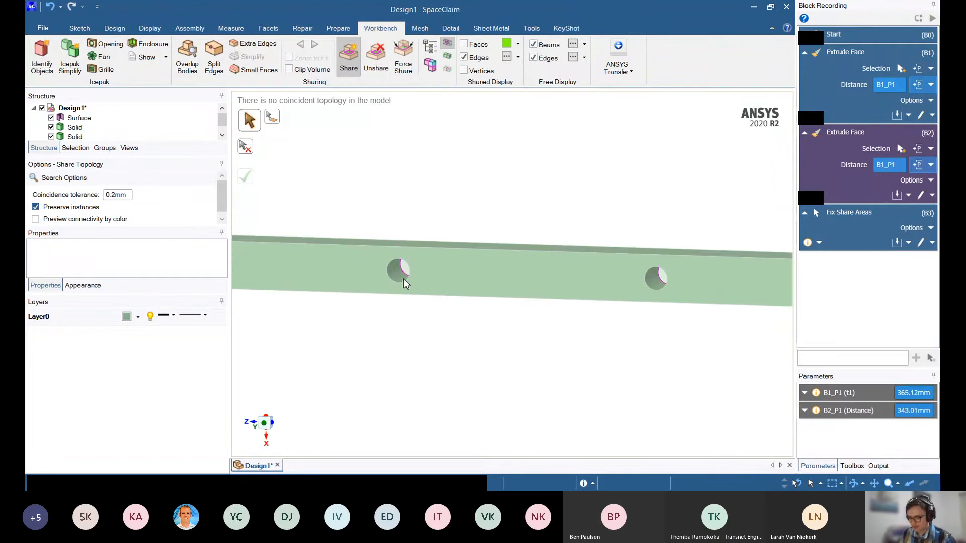
key("Escape")
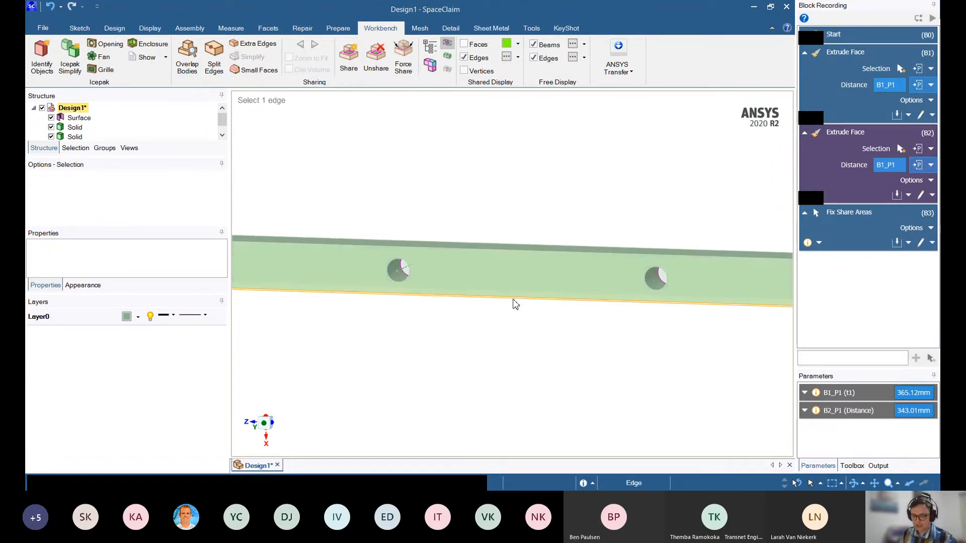
middle_click_drag(505, 297, 454, 288, "ctrl")
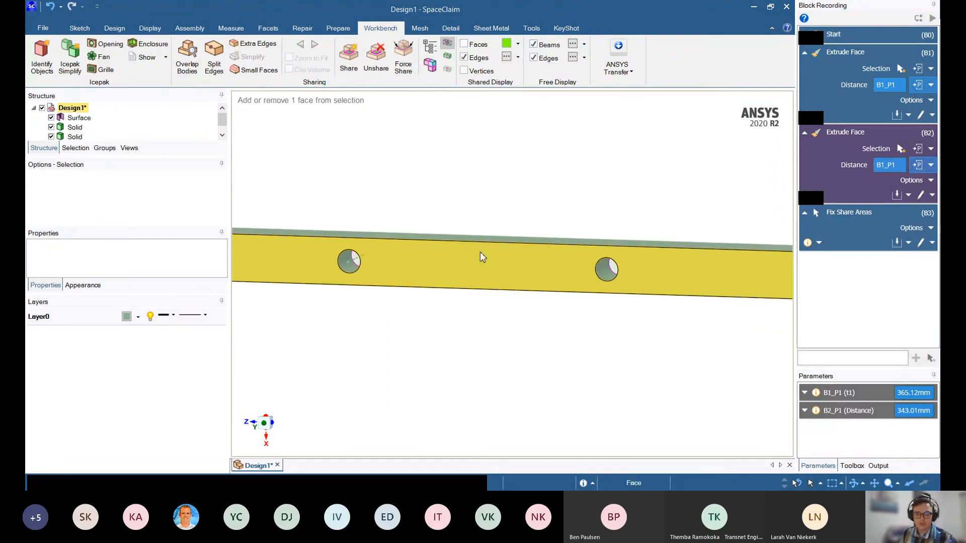
left_click(453, 271)
key("v")
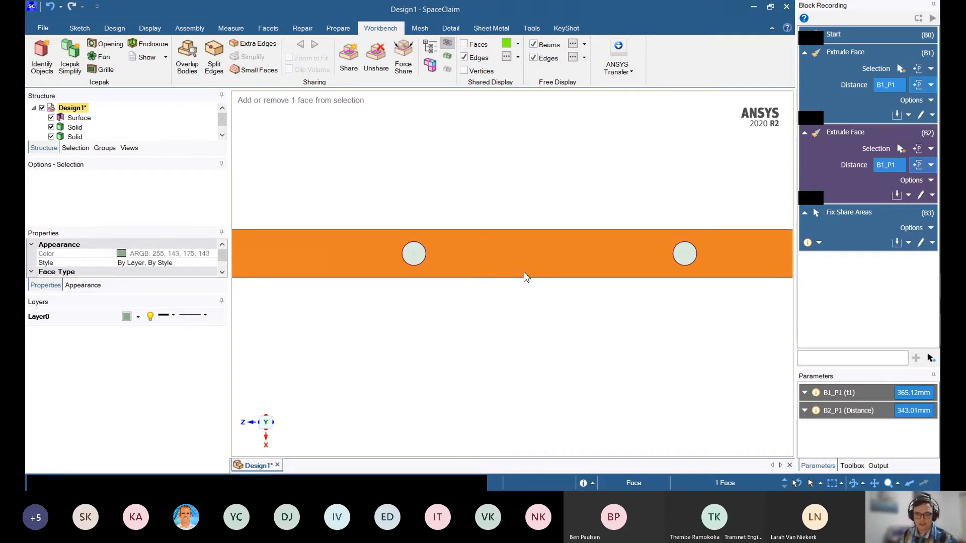
scroll(526, 276, "down", 4)
scroll(524, 280, "down", 2)
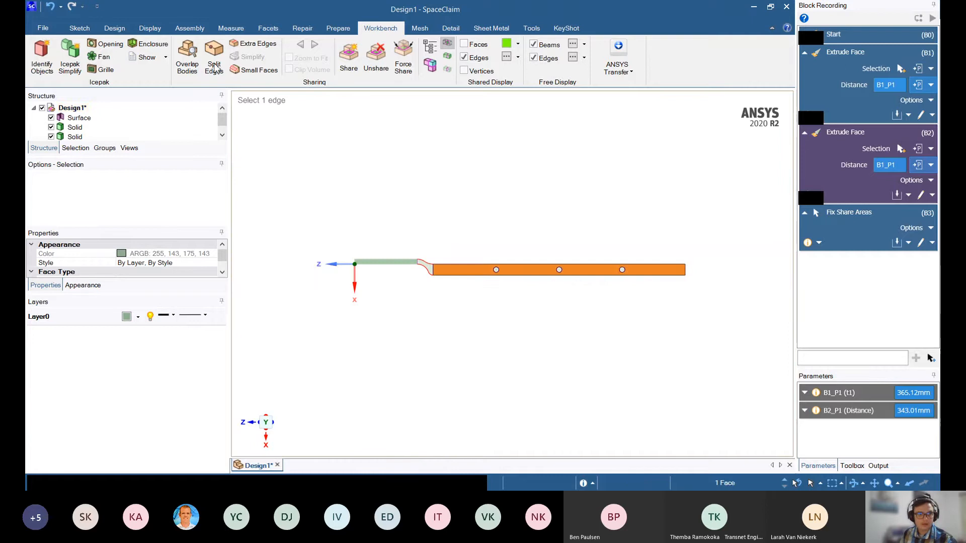
left_click(79, 28)
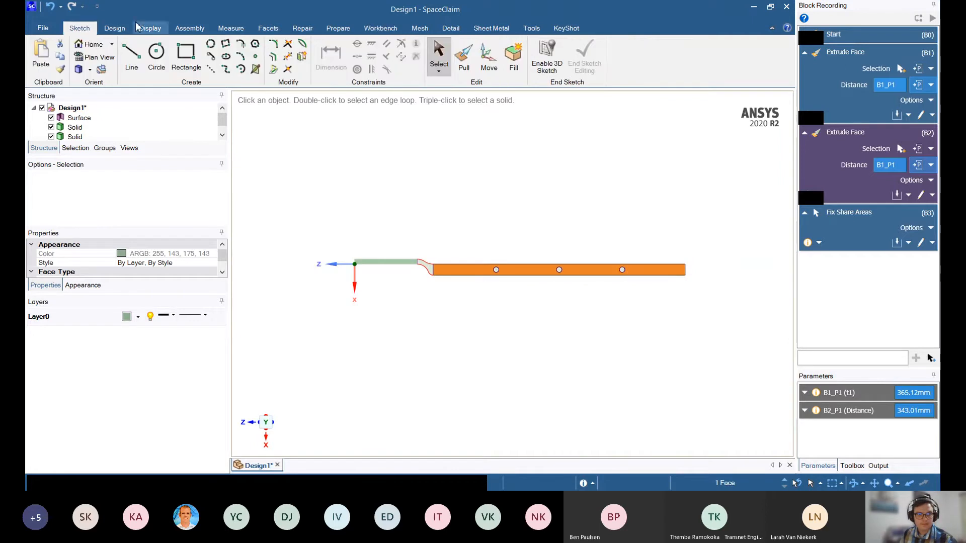
left_click(115, 28)
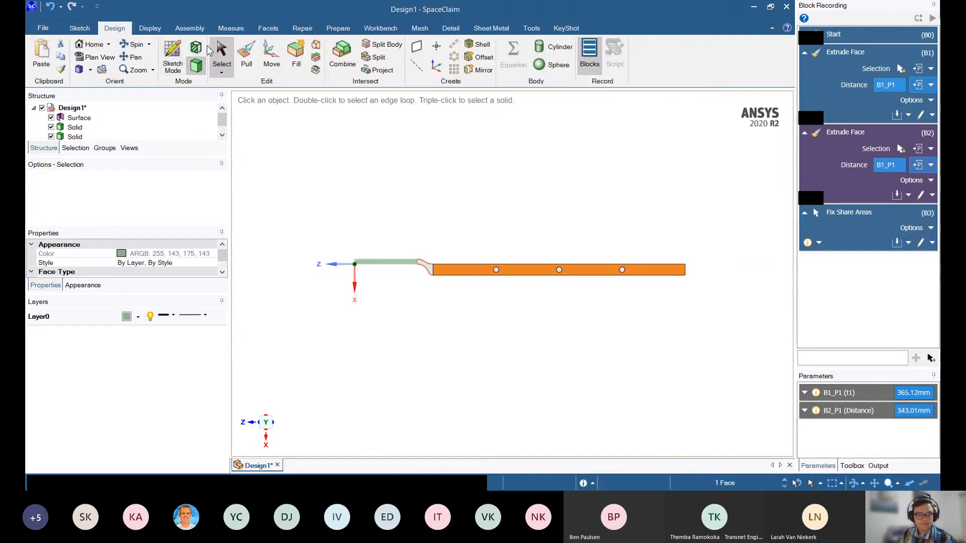
left_click(172, 50)
left_click(459, 274)
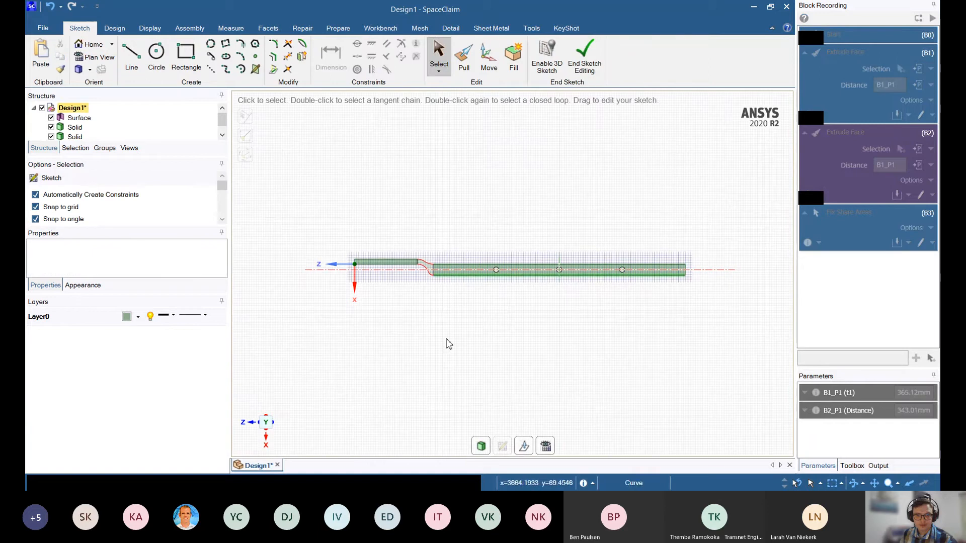
Step: Sketch a 250 mm diameter circle on the long bar's centreline, between the curved transition and the first hole
scroll(484, 226, "up", 2)
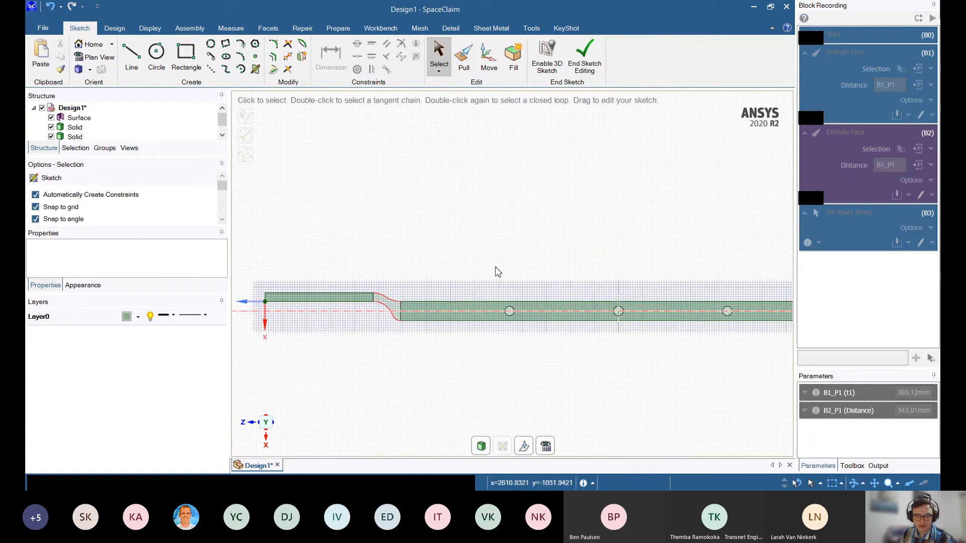
middle_click_drag(496, 271, 437, 200, "ctrl")
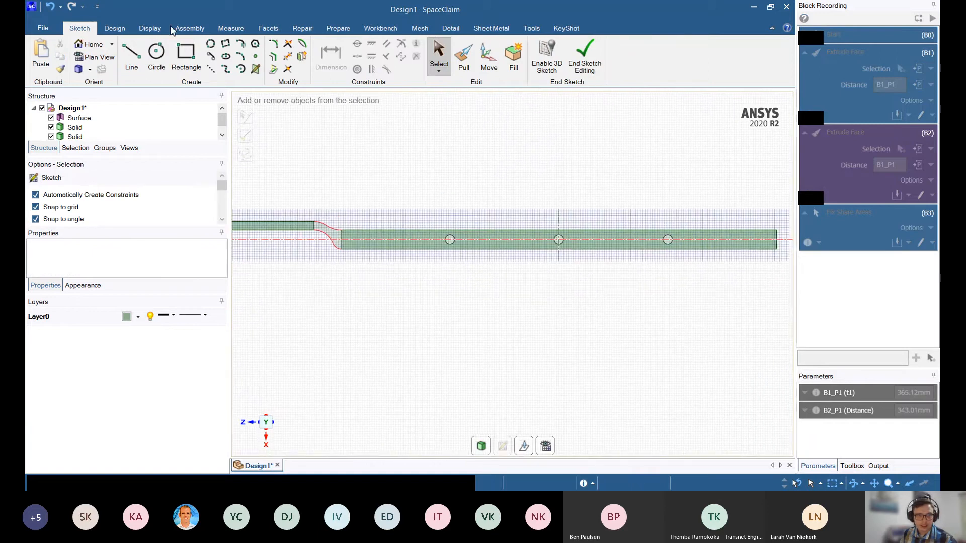
left_click(156, 55)
left_click(380, 239)
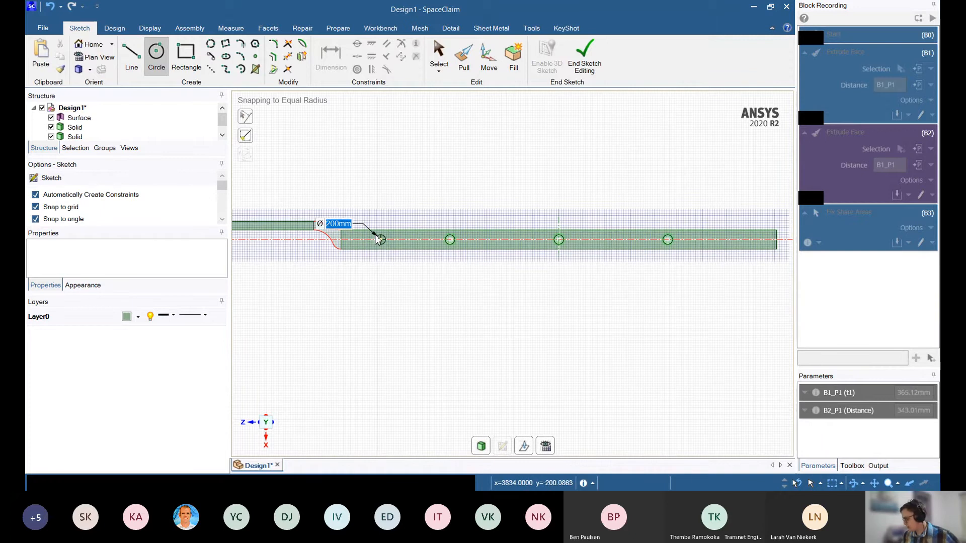
type("250")
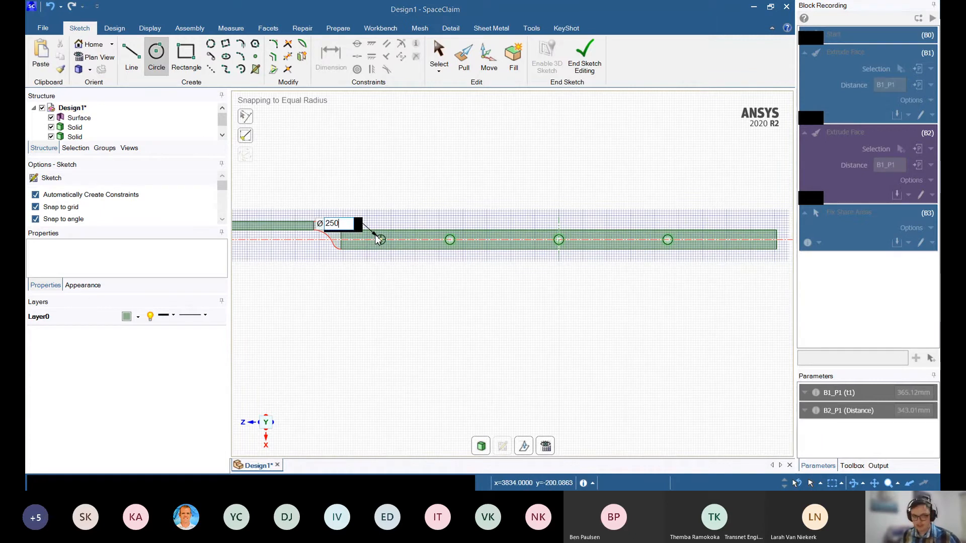
key("Return")
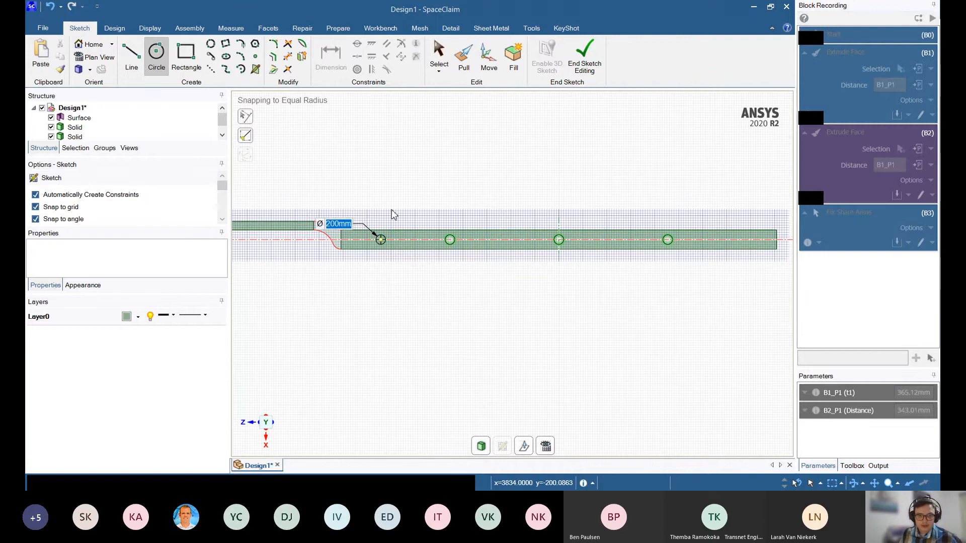
Step: Dimension the new circle's diameter and finish the sketch
scroll(378, 239, "up", 2)
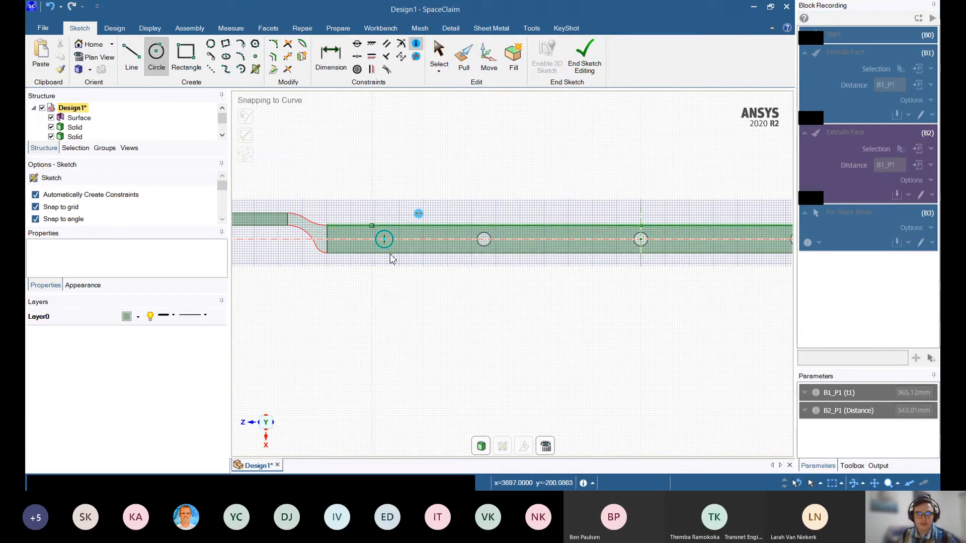
left_click(327, 53)
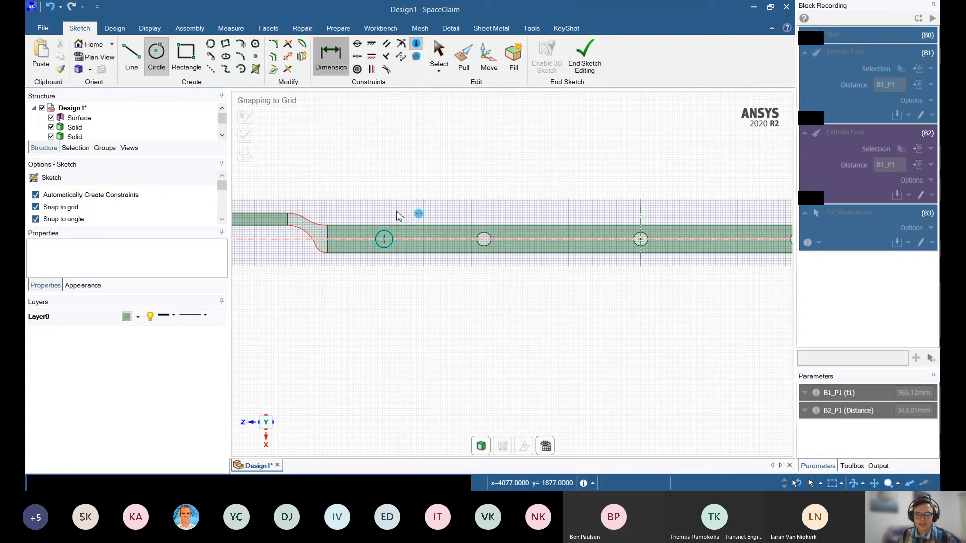
left_click(393, 240)
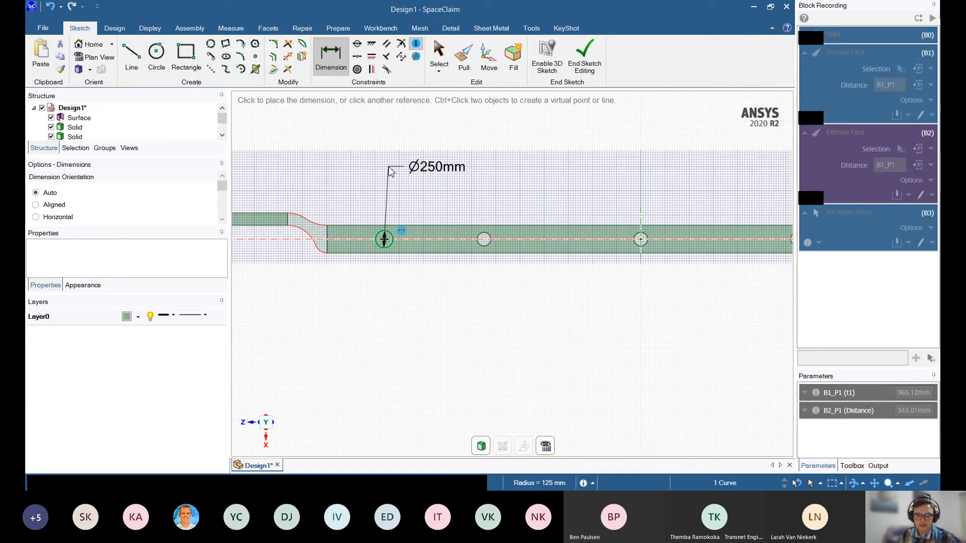
left_click(391, 171)
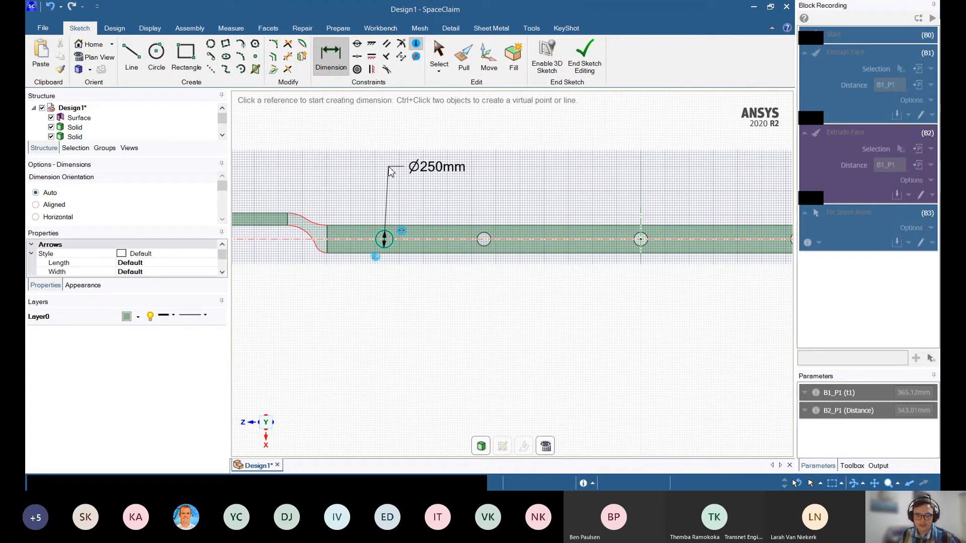
left_click(585, 60)
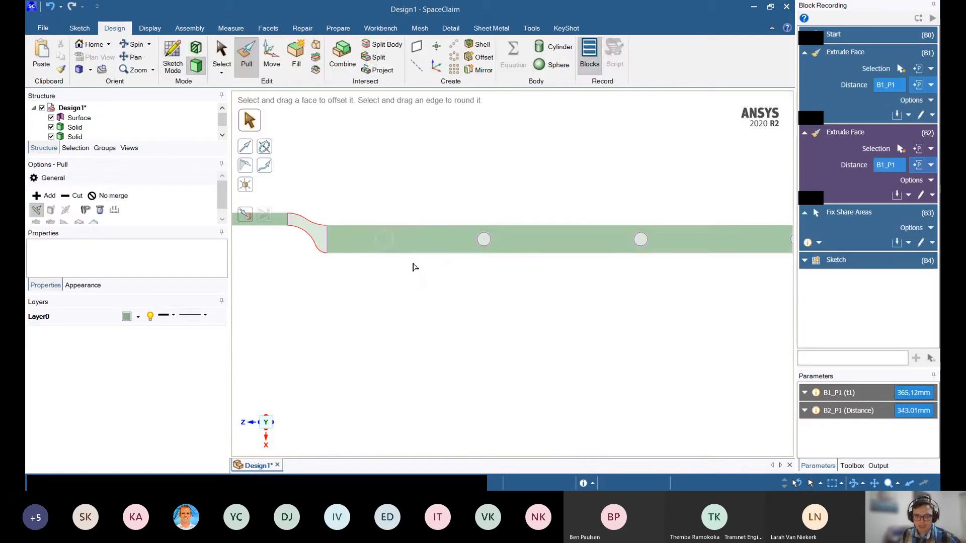
Step: Pull the circular face through the long bar to cut a fourth hole near the curved transition
left_click(405, 252)
left_click(523, 343)
key("Escape")
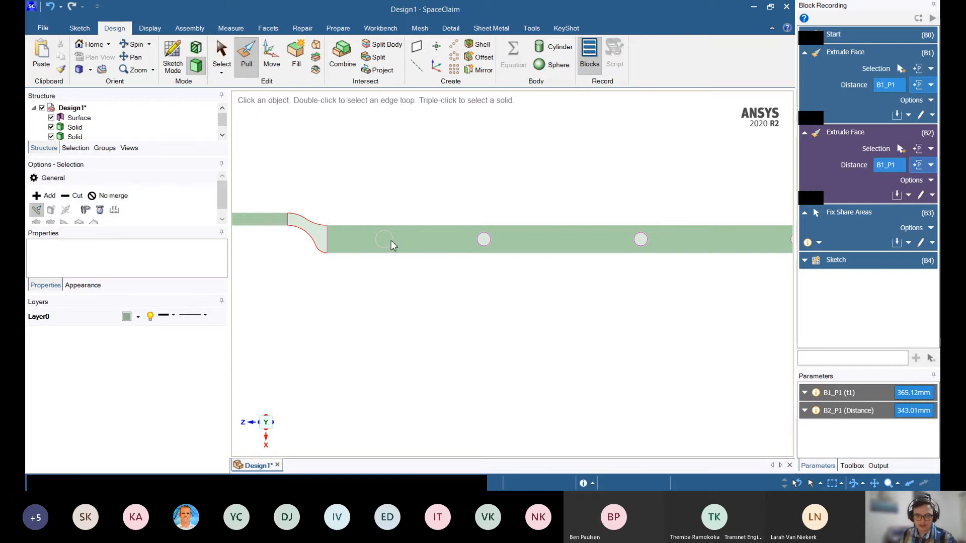
left_click(384, 240)
middle_click_drag(463, 336, 398, 334)
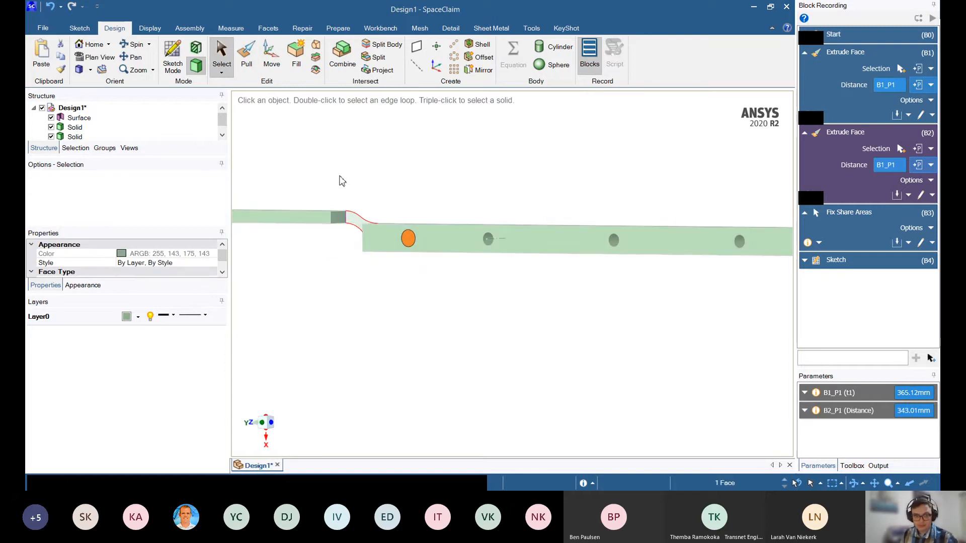
key("p")
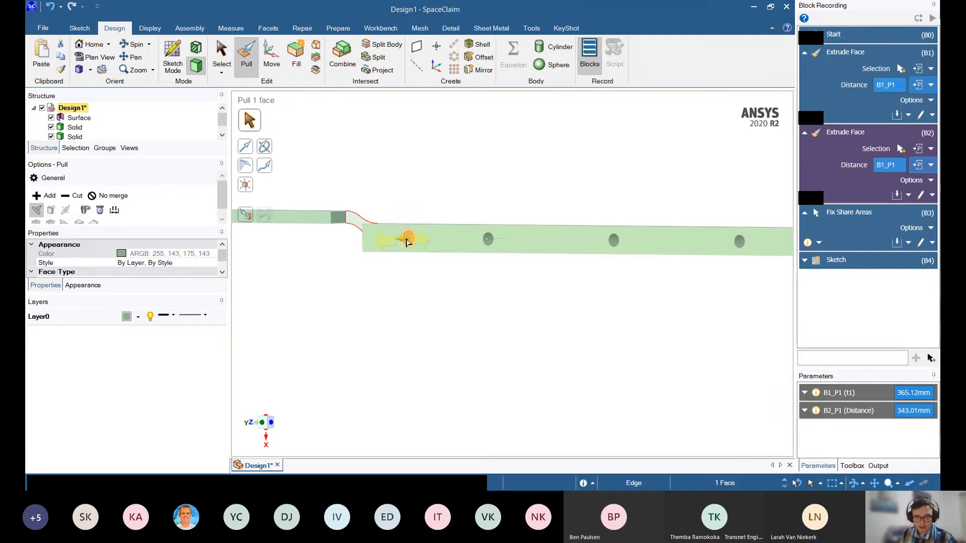
left_click_drag(408, 243, 452, 242)
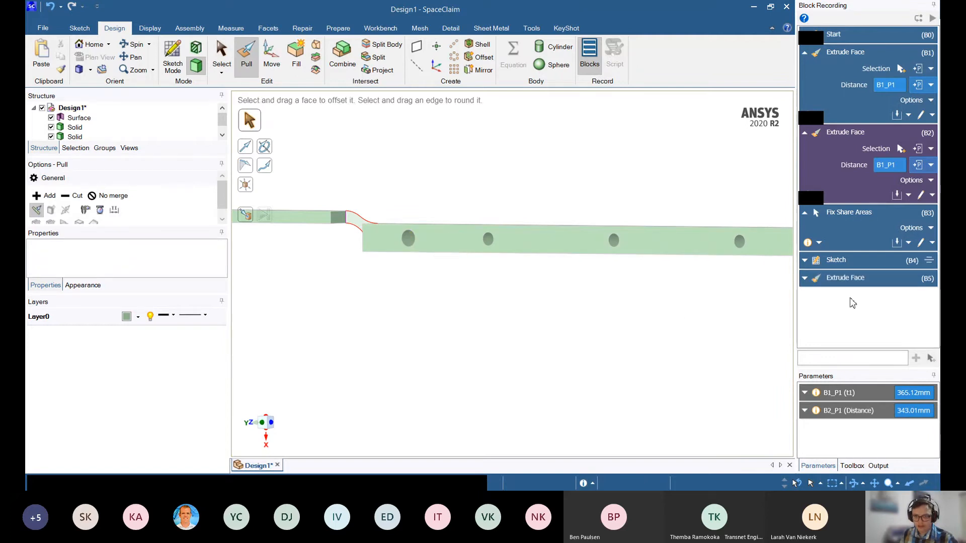
Step: Make the new hole sketch's Dim0 dimension a parameter and give that parameter the display name hole_diam
left_click(805, 261)
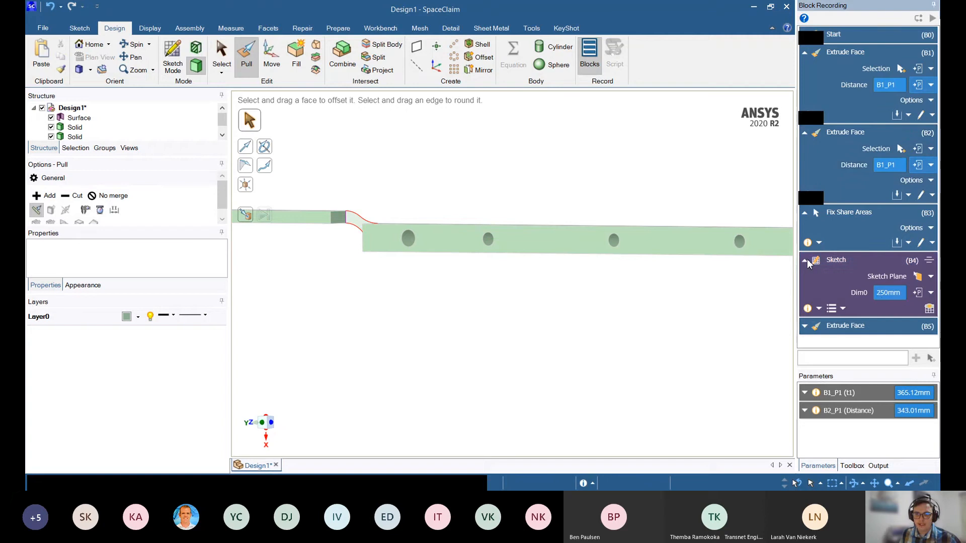
left_click(918, 294)
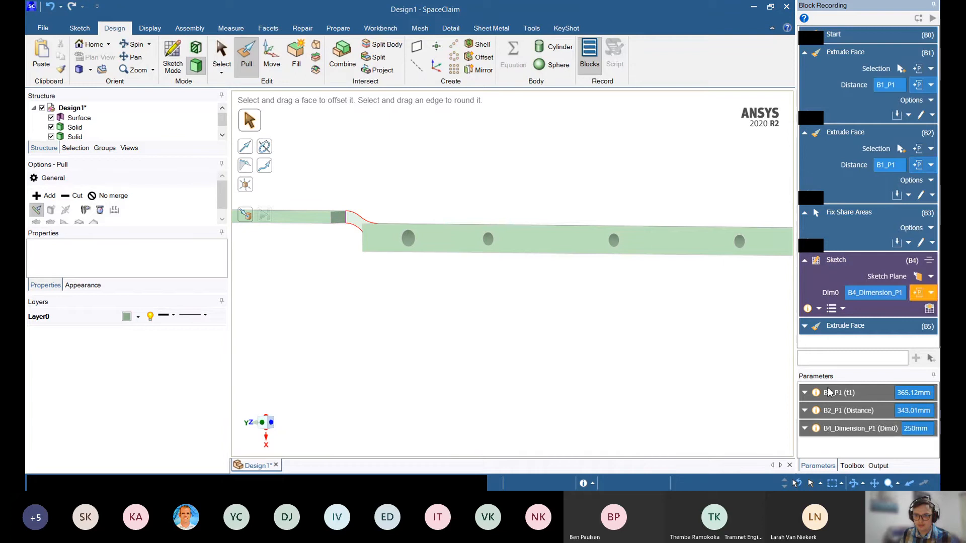
left_click(805, 429)
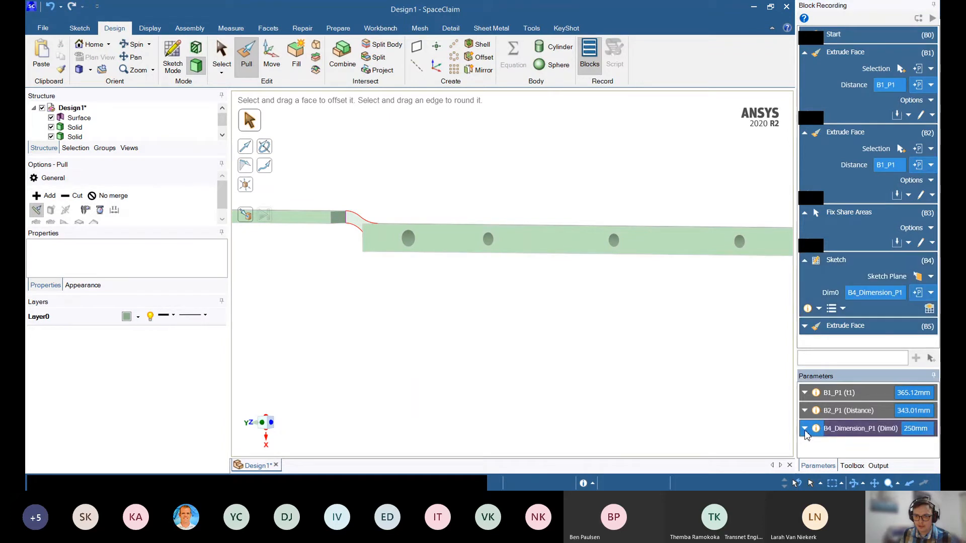
left_click(794, 462)
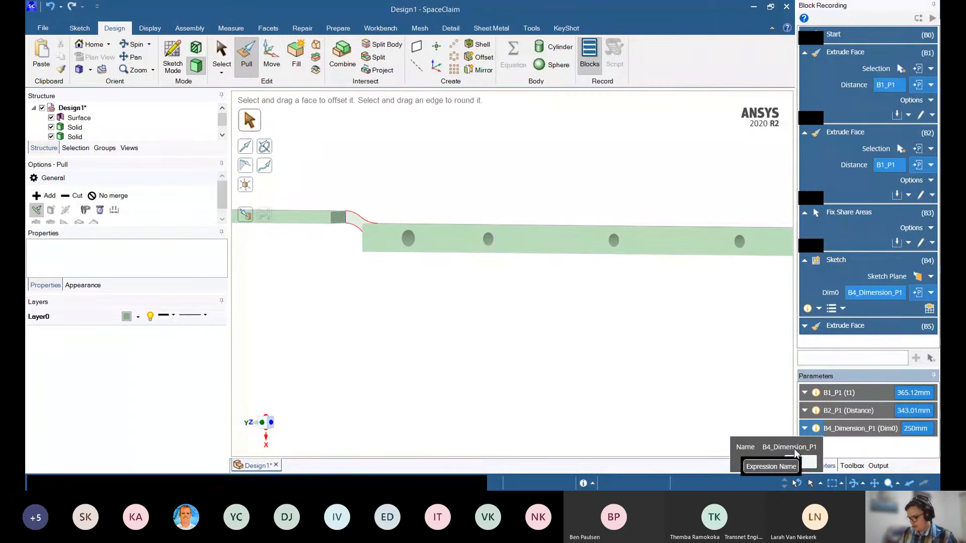
key("BackSpace")
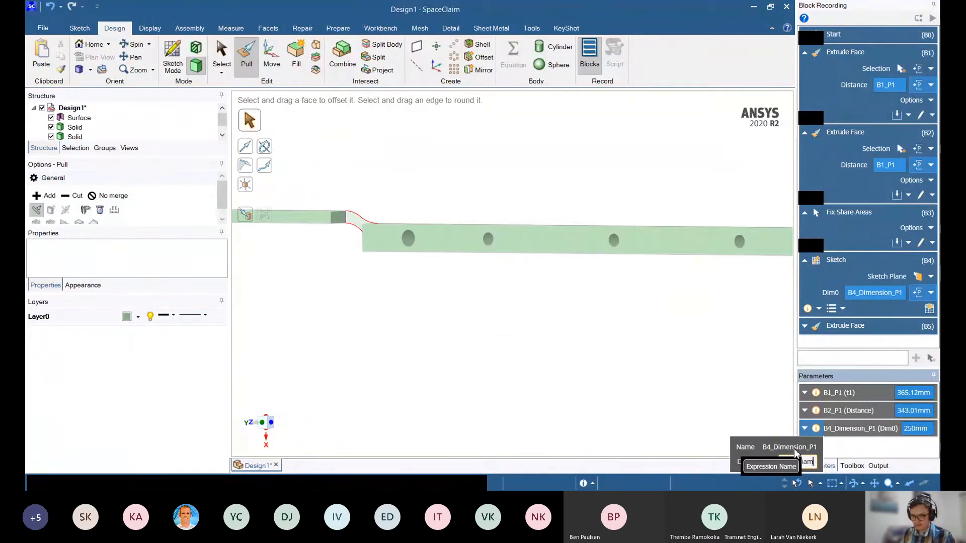
key("Return")
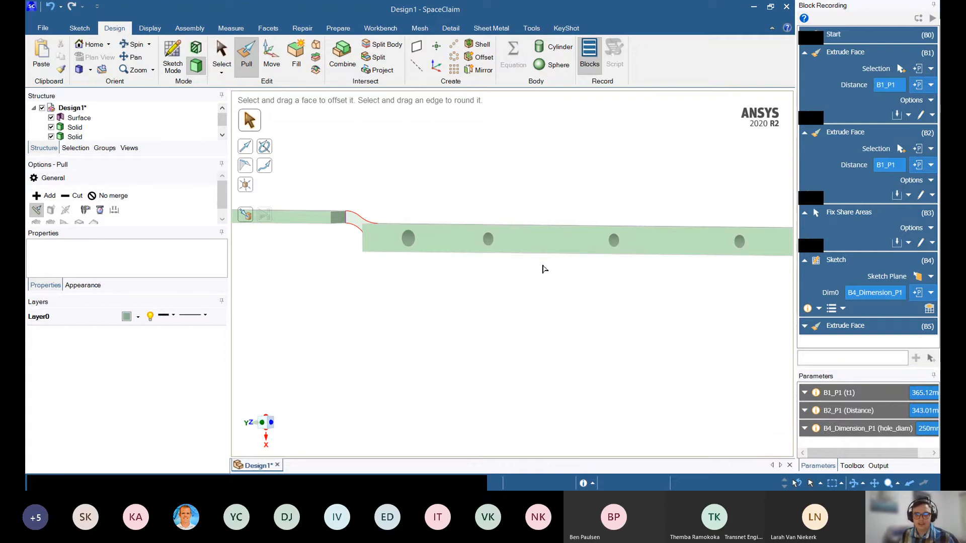
scroll(578, 266, "down", 3)
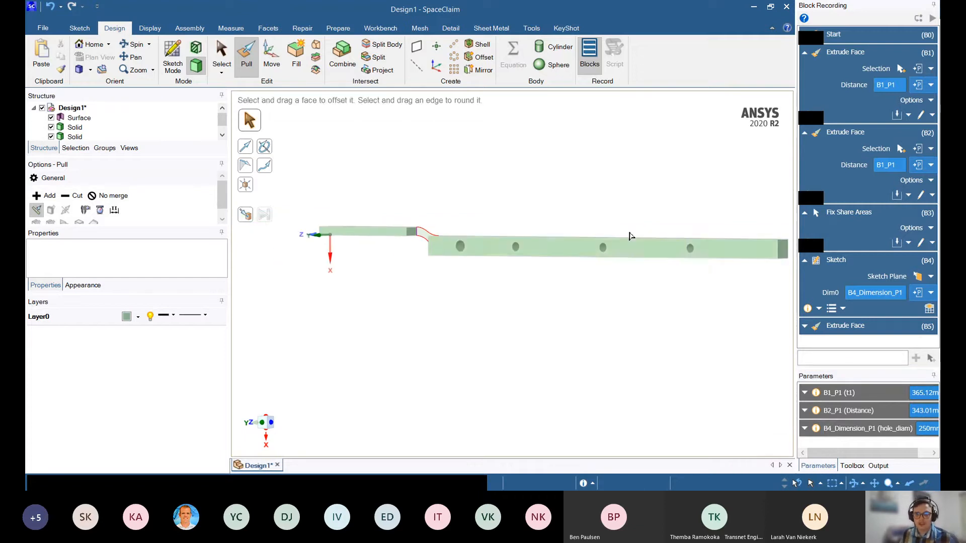
left_click(691, 248)
middle_click_drag(696, 249, 659, 255)
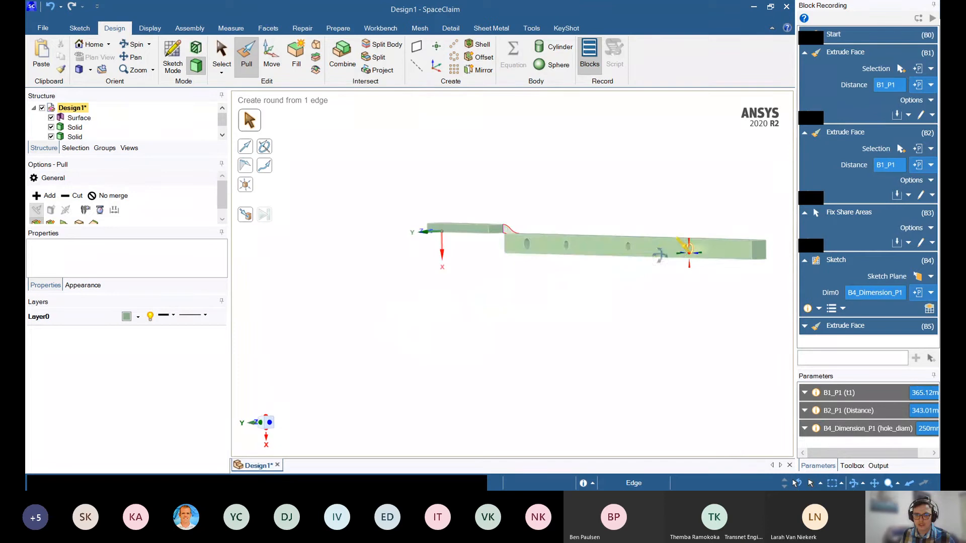
left_click(697, 228)
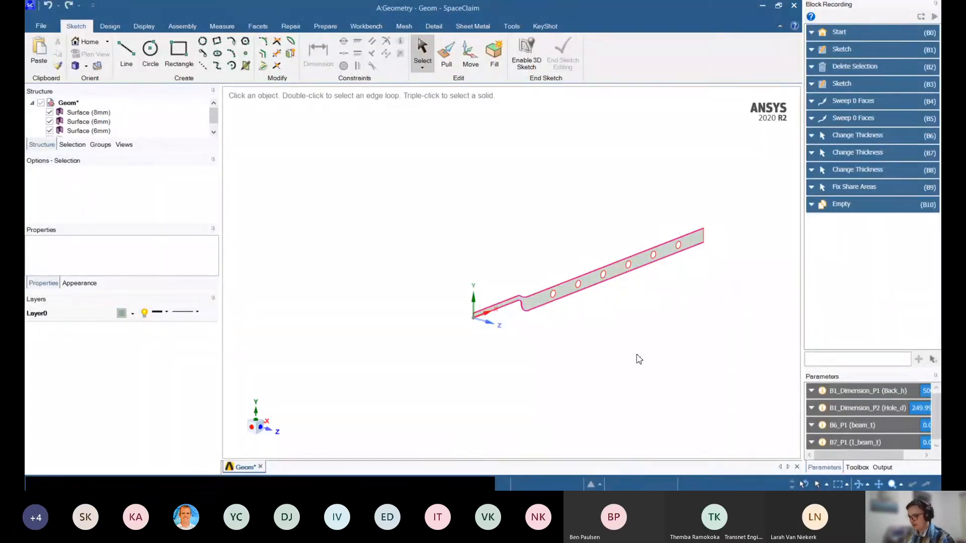
Step: In the Geom model, set the Back_h parameter to 400 mm and replay the recorded blocks to regenerate the beam
mouse_move(638, 357)
middle_mouse_down("ctrl")
mouse_move(526, 277)
mouse_move(509, 280)
mouse_move(573, 282)
mouse_move(574, 274)
middle_mouse_up("ctrl")
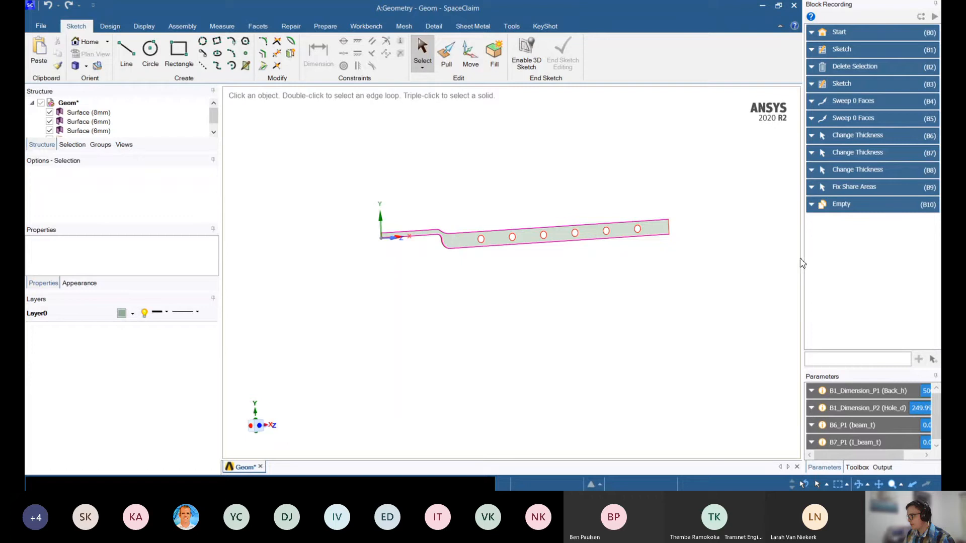
left_click_drag(739, 255, 740, 255)
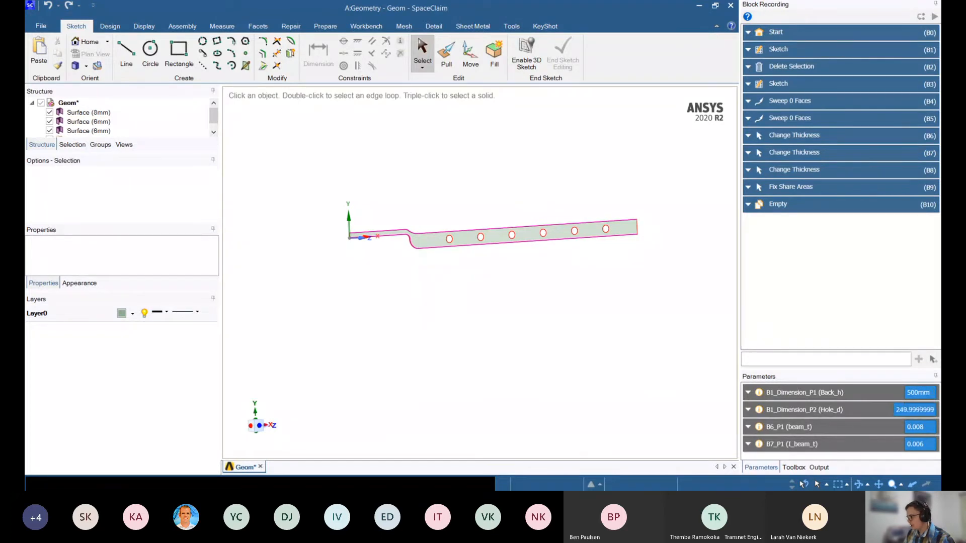
left_click(908, 393)
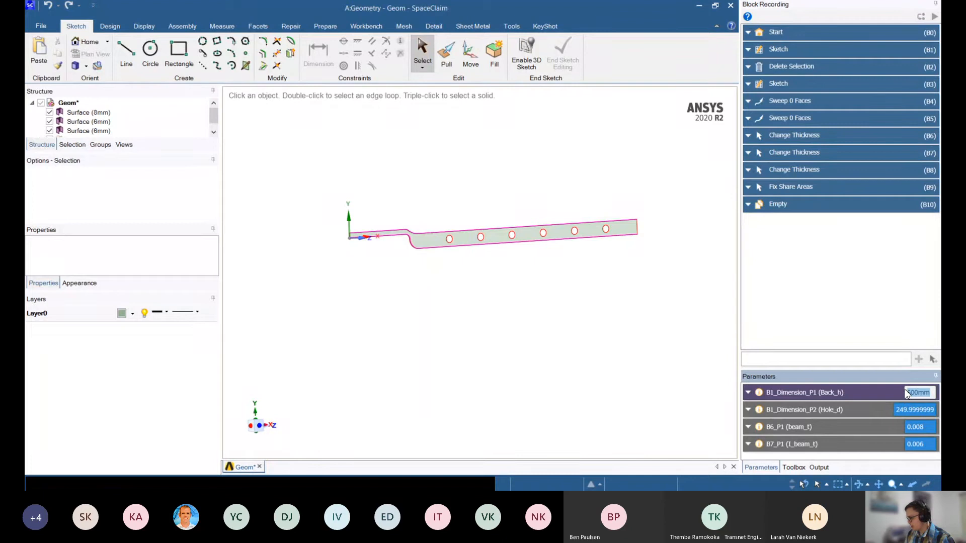
type("400")
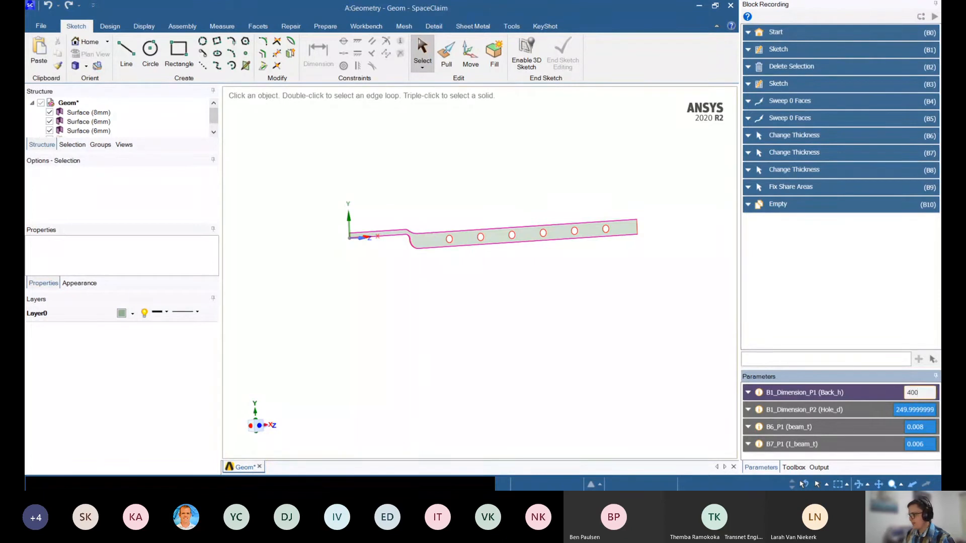
key("Return")
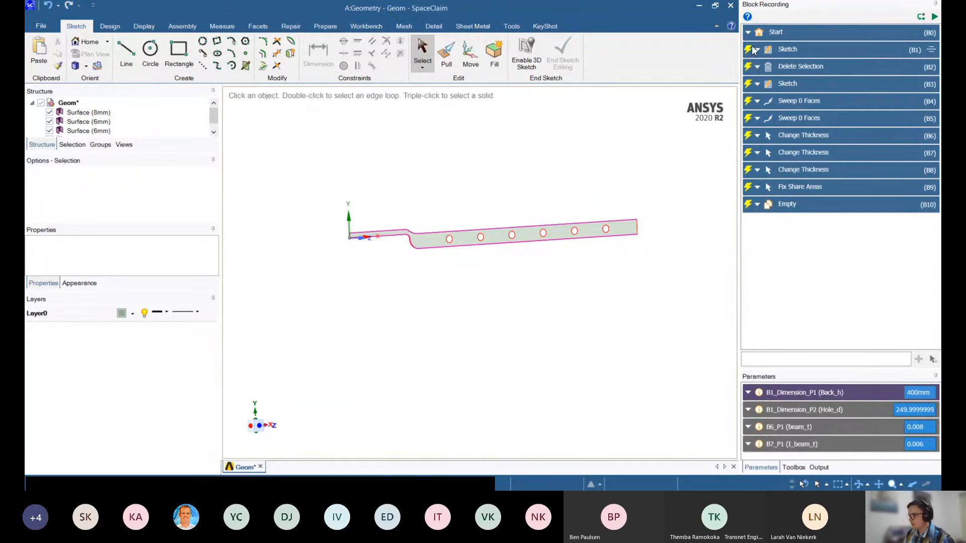
left_click(934, 18)
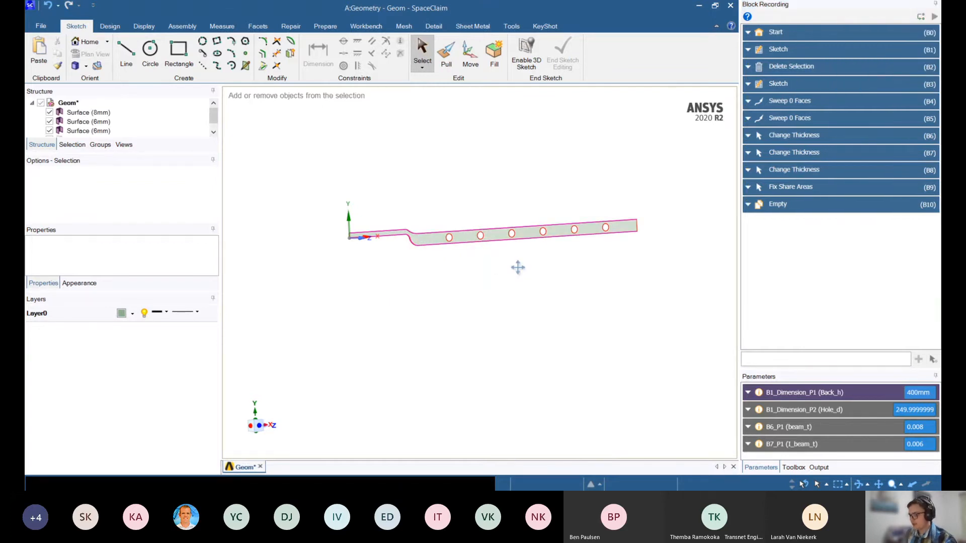
middle_click_drag(517, 267, 481, 290, "ctrl")
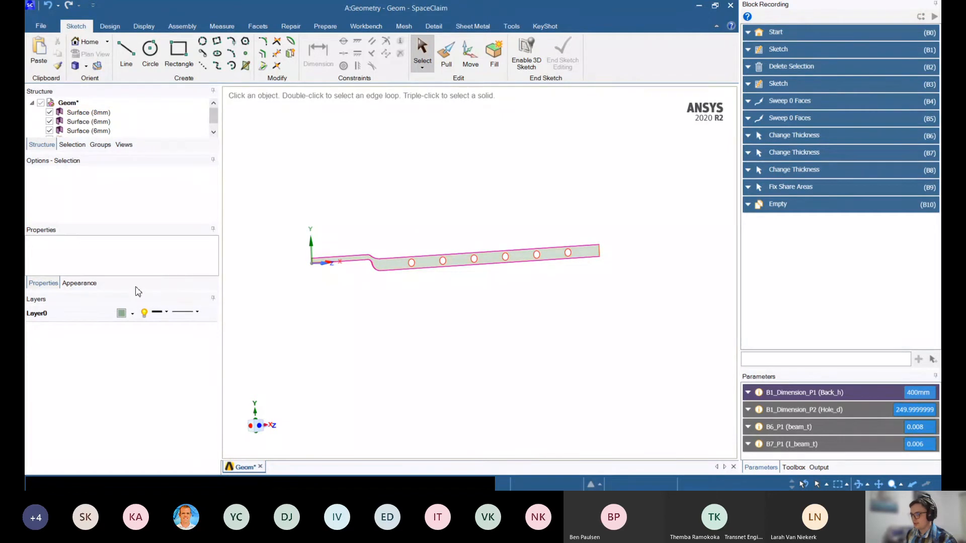
Step: Examine the beam's narrow end and curved transition up close, then expand both recorded Sketch blocks to review their dimensions
left_click_drag(124, 335, 124, 412)
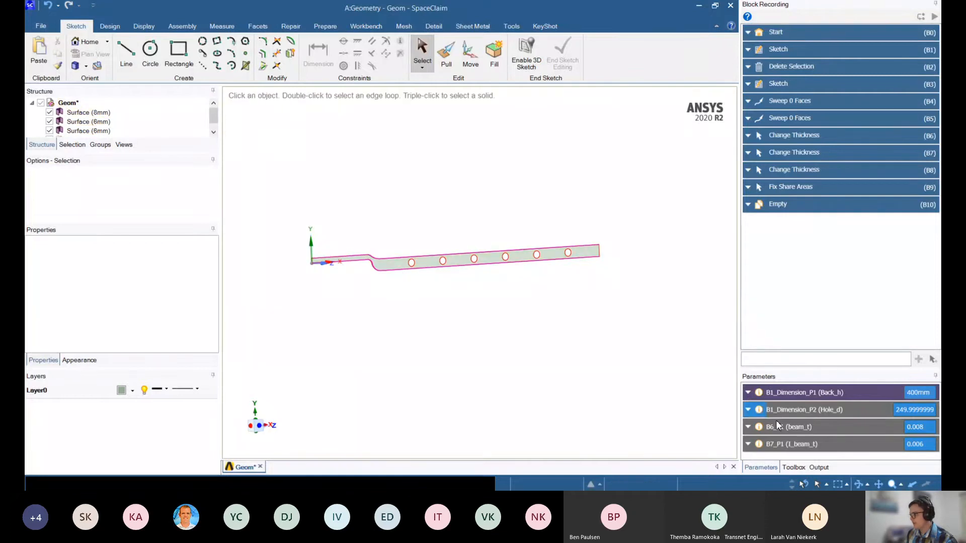
middle_click_drag(389, 251, 427, 269)
right_click_drag(287, 229, 366, 300)
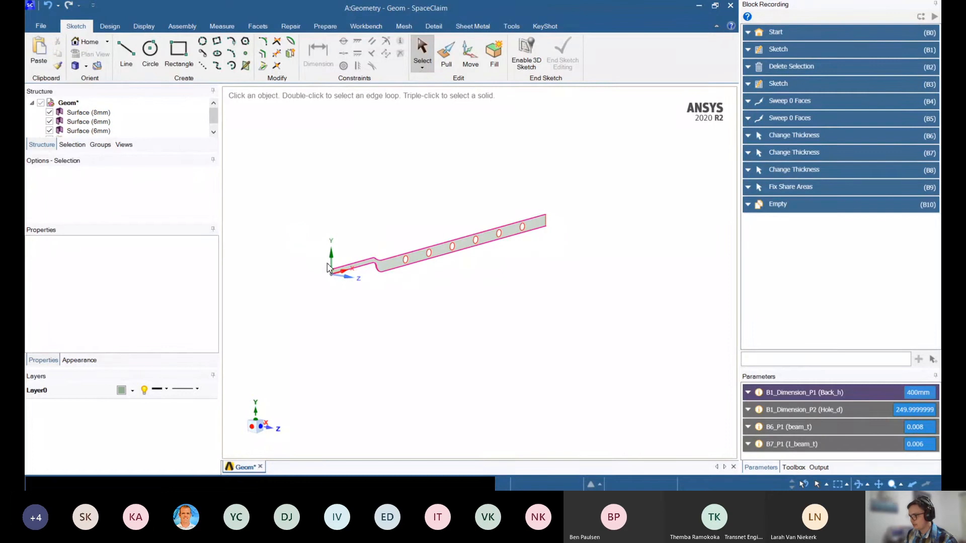
scroll(328, 267, "up", 3)
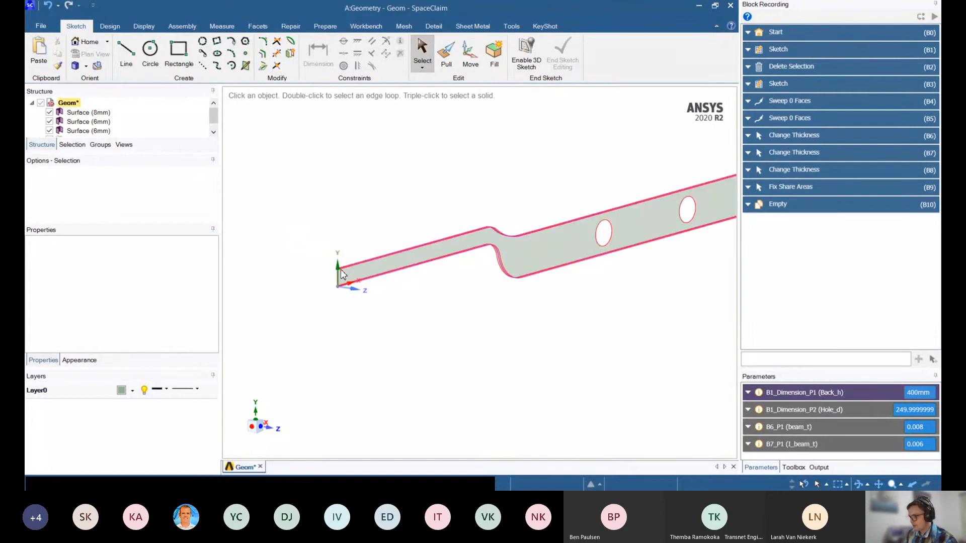
scroll(340, 270, "up", 3)
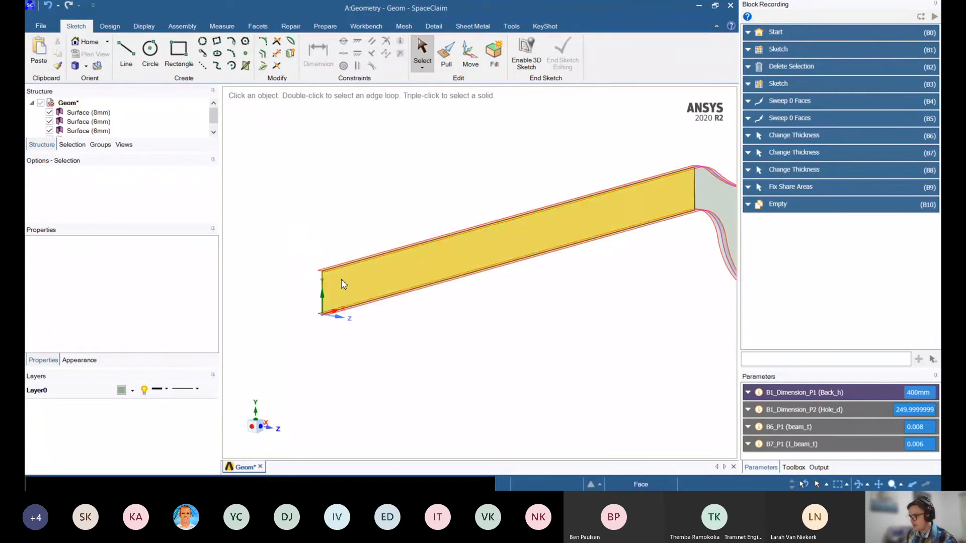
left_click(524, 246)
middle_click_drag(585, 234, 469, 242, "shift")
key("Escape")
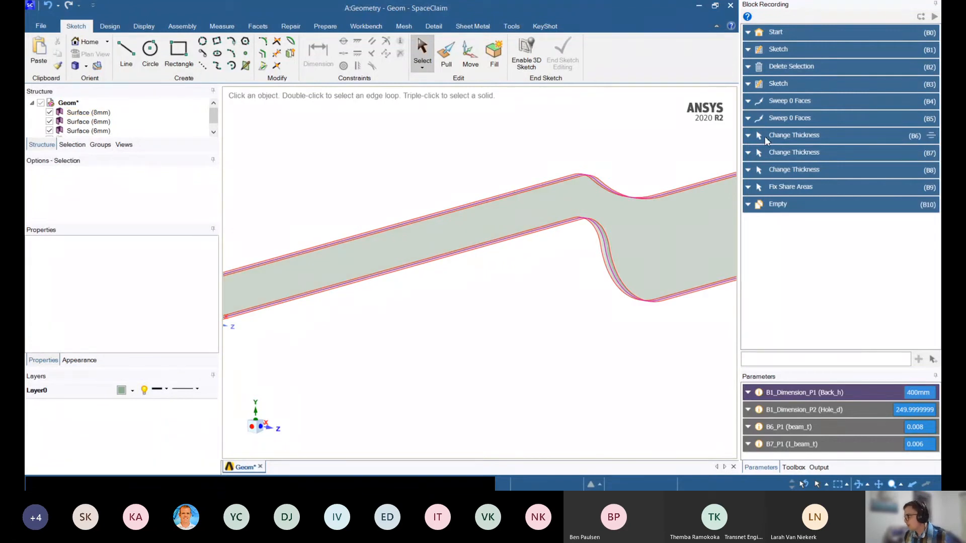
left_click(746, 49)
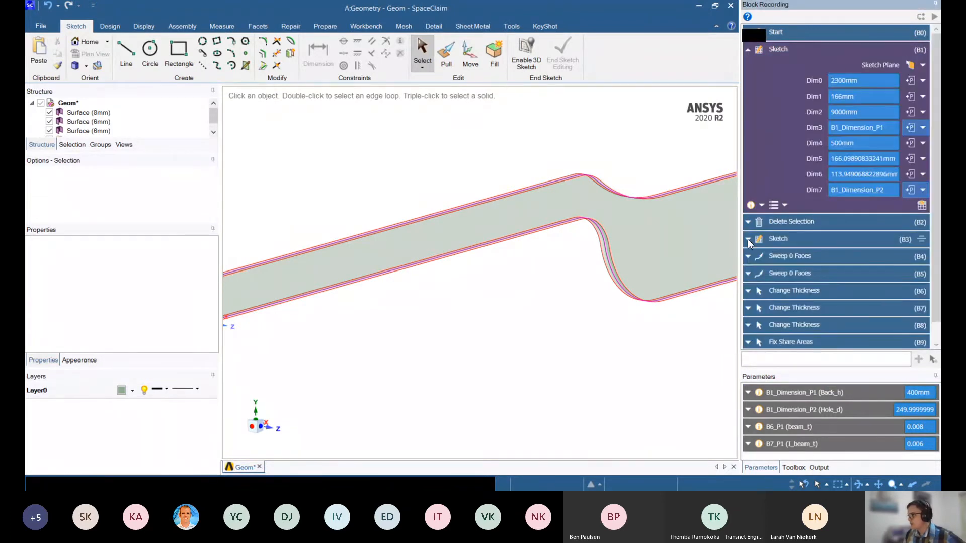
left_click(779, 247)
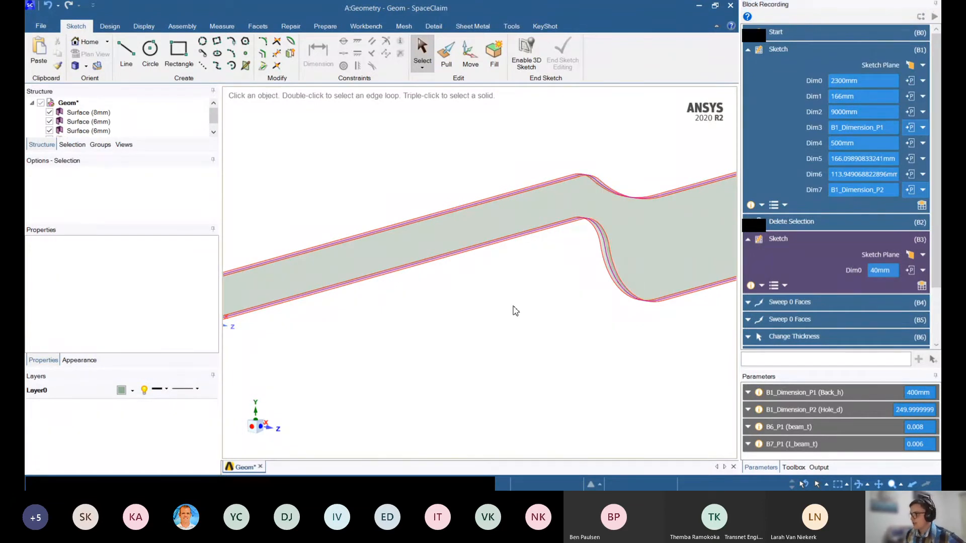
Step: Set the Hole_d parameter to 100 mm and replay the recorded blocks to resize the holes along the beam
scroll(513, 307, "down", 2)
scroll(534, 302, "down", 2)
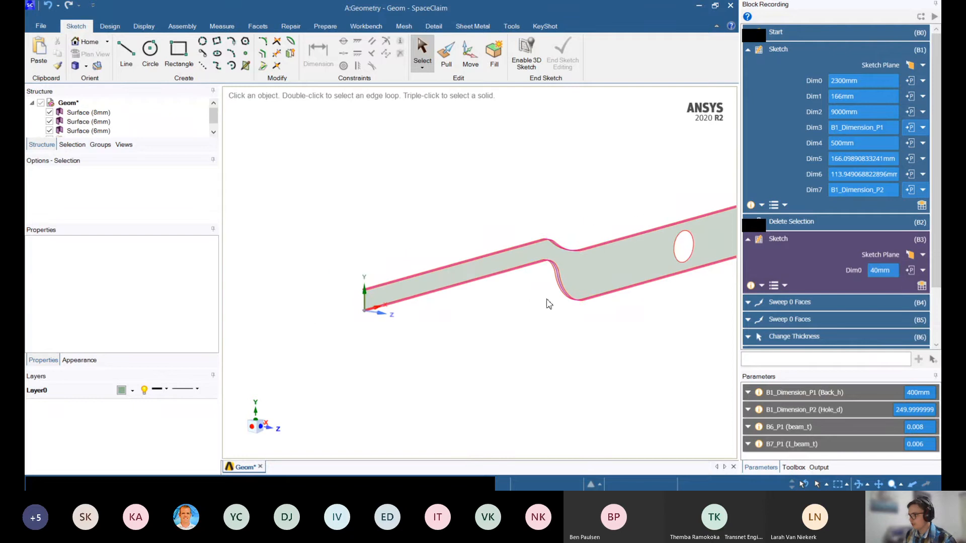
middle_click_drag(515, 293, 370, 276, "shift")
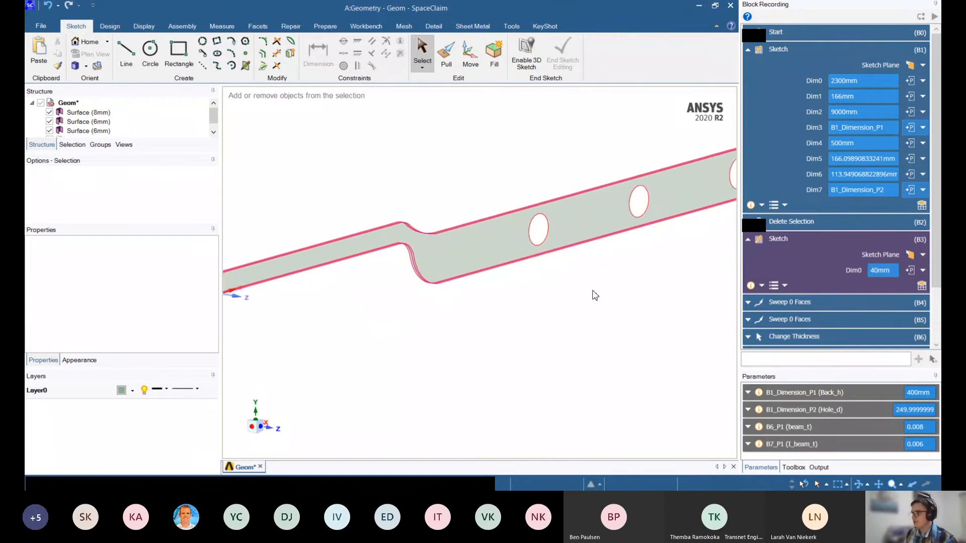
scroll(595, 296, "down", 3)
middle_click_drag(573, 286, 458, 278, "shift")
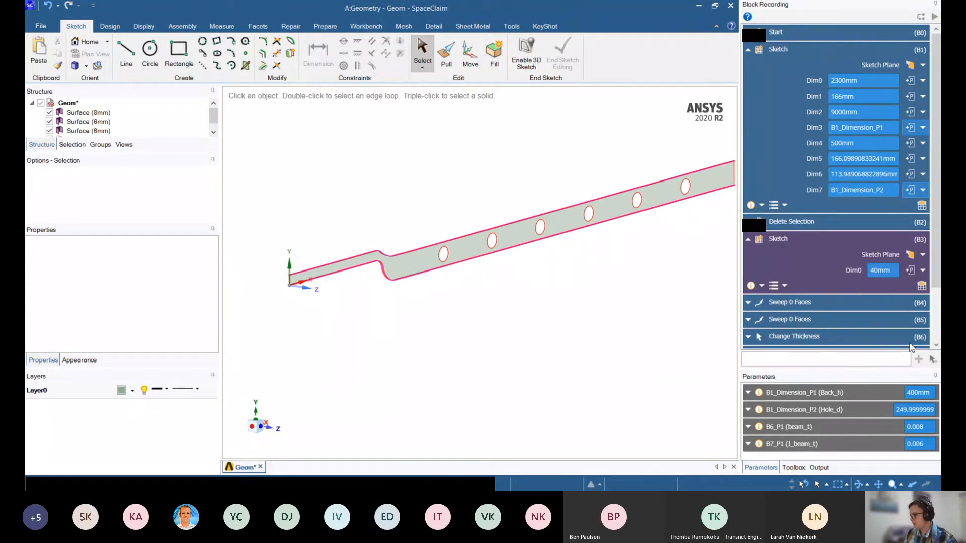
left_click(896, 410)
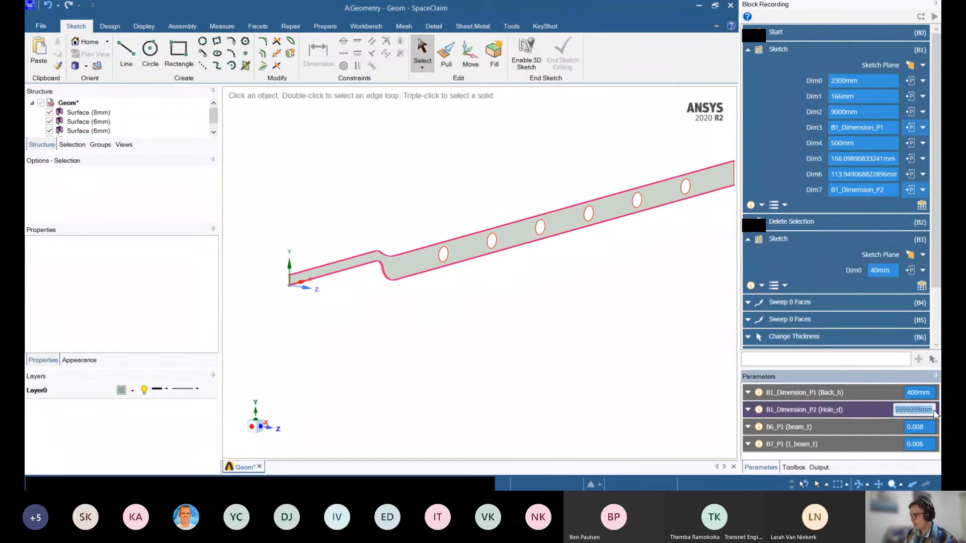
type("100")
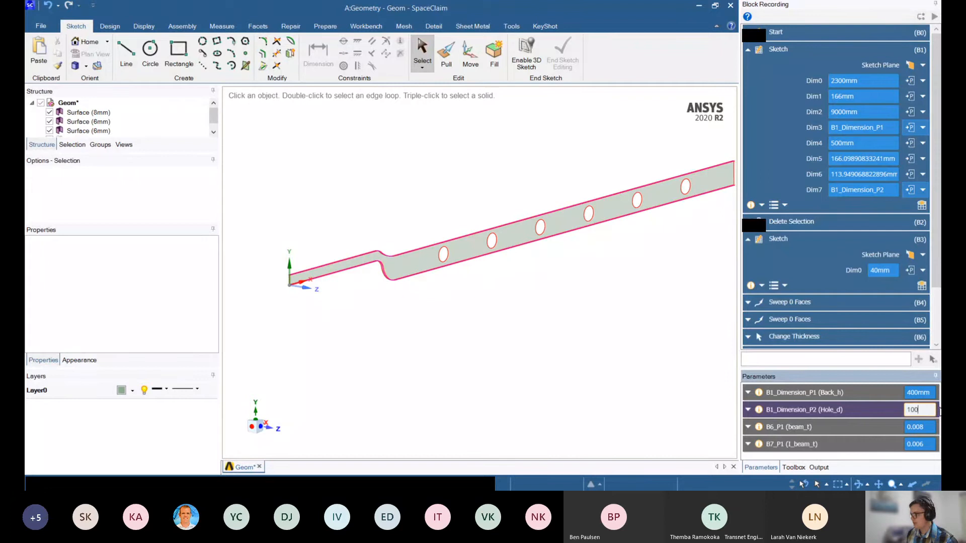
key("Return")
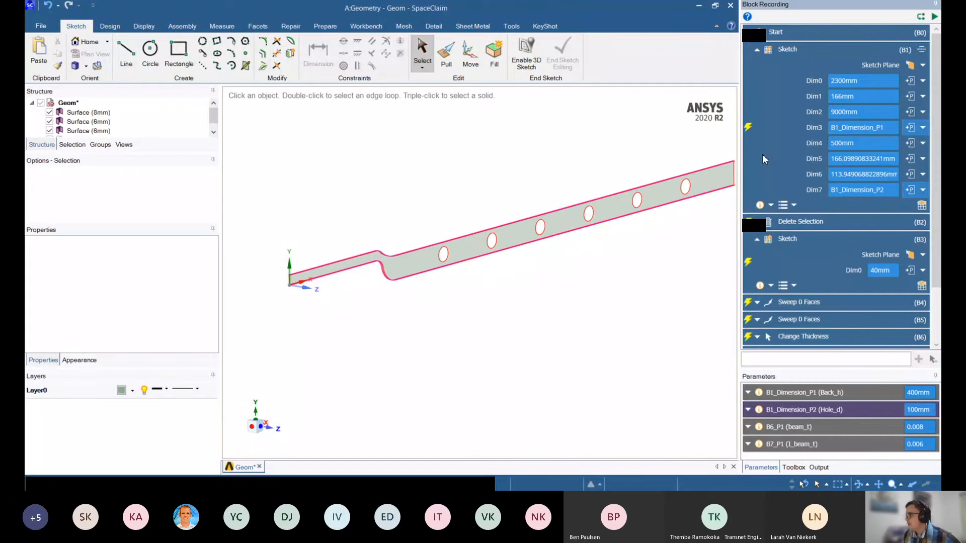
left_click(934, 17)
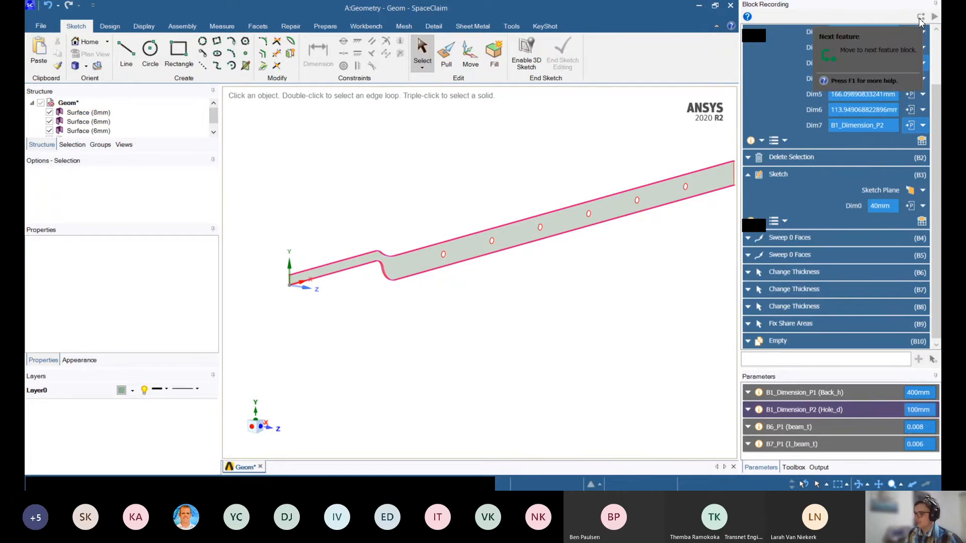
middle_click_drag(545, 240, 494, 259, "ctrl")
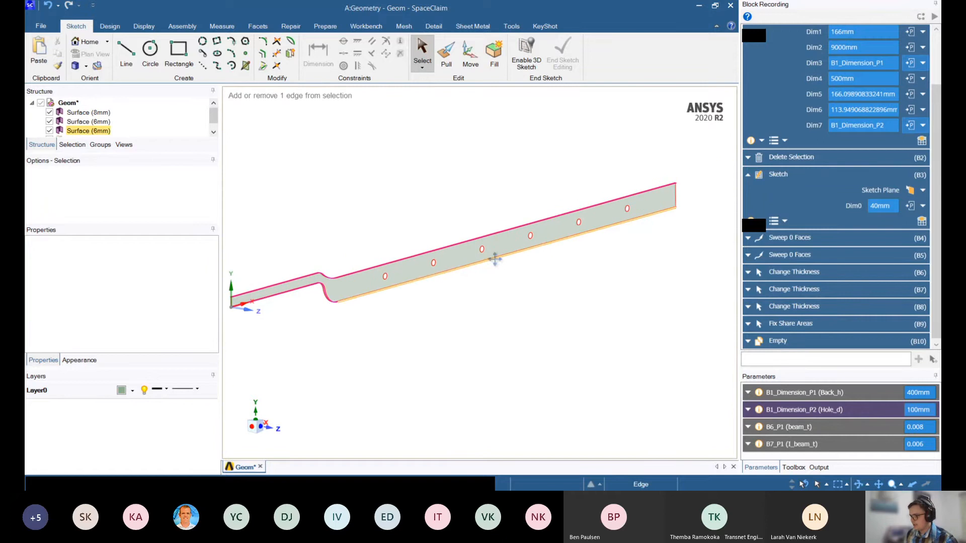